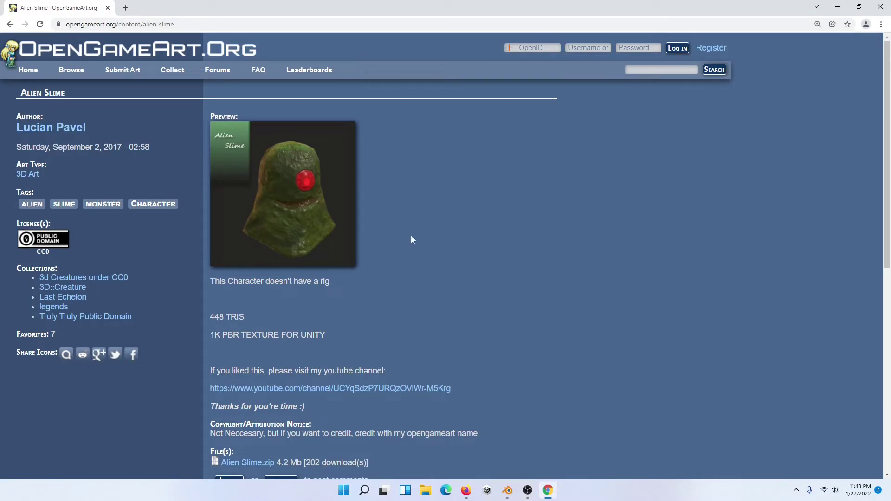
Highlight the Alien Slime page's note that the model has no rig, then clear the highlight
{"action": "left_click_drag", "start_coordinate": [351, 280], "coordinate": [204, 279]}
{"action": "left_click", "coordinate": [251, 282]}
In Blender, show the Alien Slime as a wireframe from the Right Orthographic side view
{"action": "left_click", "coordinate": [508, 491]}
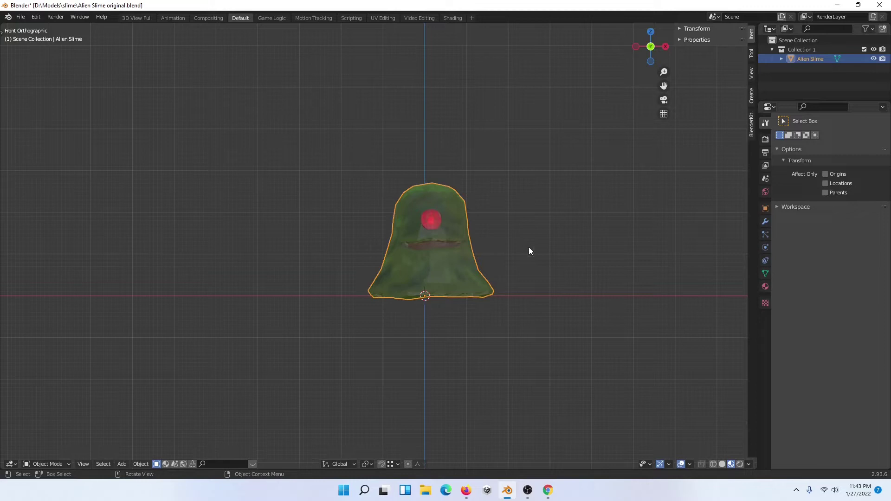
{"action": "left_click", "coordinate": [713, 465]}
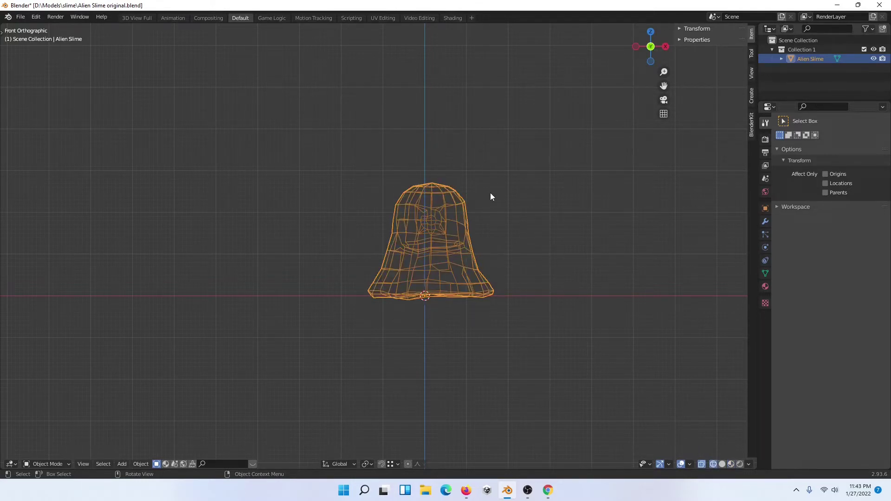
{"action": "key", "text": "3"}
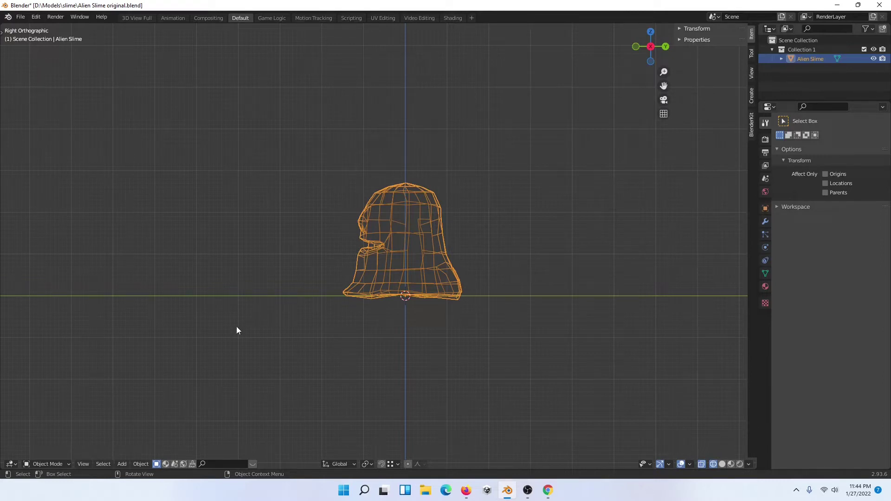
Add a single-bone armature at the slime's base and frame it in front view
{"action": "left_click", "coordinate": [123, 463]}
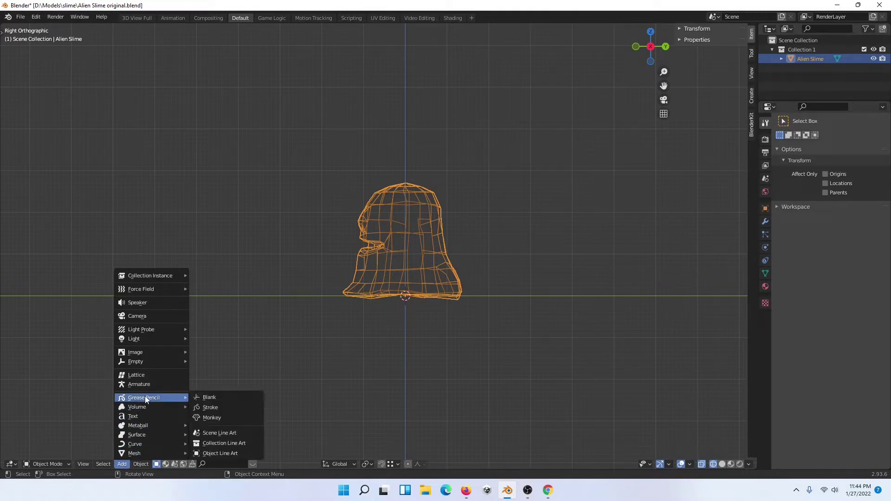
{"action": "left_click", "coordinate": [140, 384]}
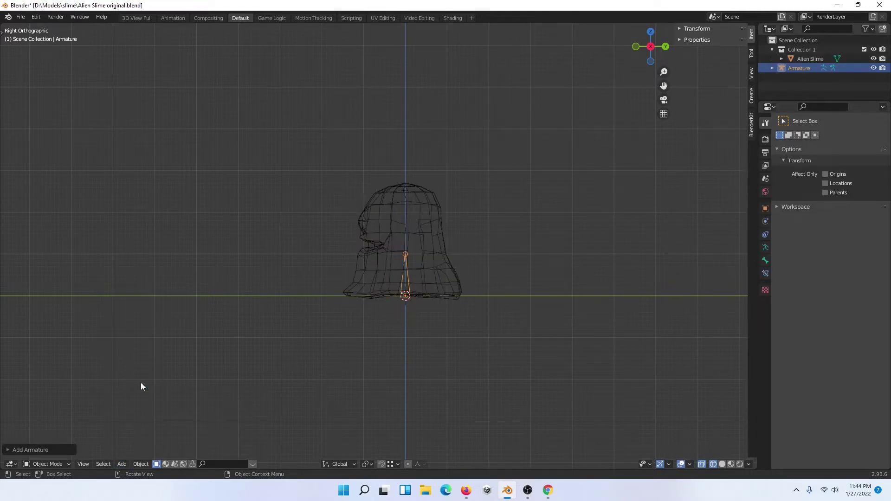
{"action": "scroll", "coordinate": [400, 333], "scroll_direction": "up", "scroll_amount": 5}
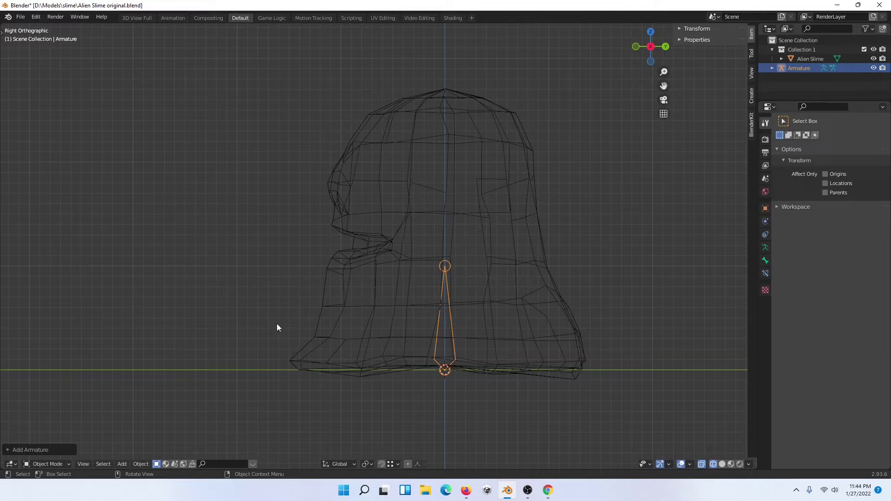
{"action": "key", "text": "shift"}
{"action": "middle_click_drag", "start_coordinate": [240, 309], "coordinate": [167, 319], "text": "shift"}
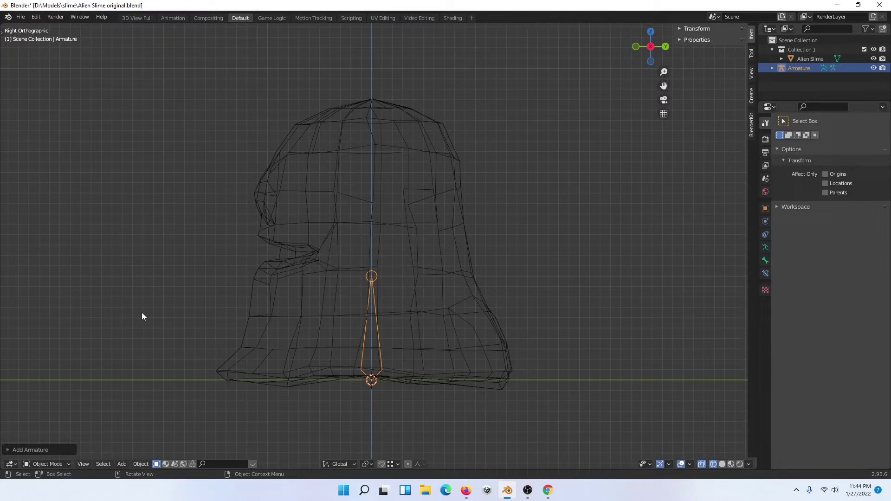
{"action": "key", "text": "1"}
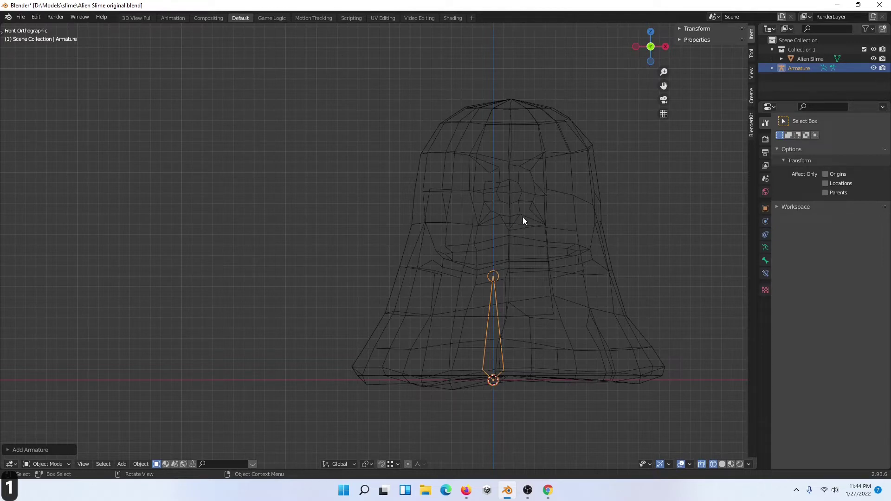
Move the Alien Slime mesh so it is centred over the bone, back in side view
{"action": "left_click", "coordinate": [541, 233]}
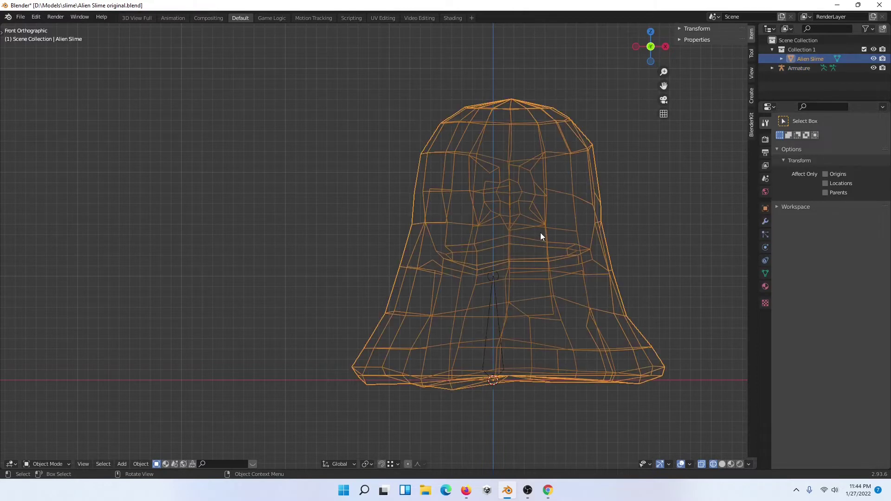
{"action": "key", "text": "g"}
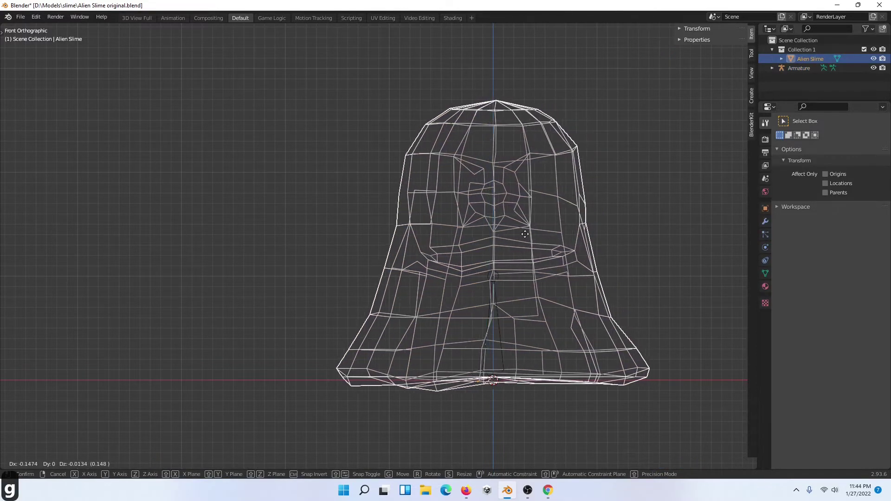
{"action": "left_click", "coordinate": [525, 235]}
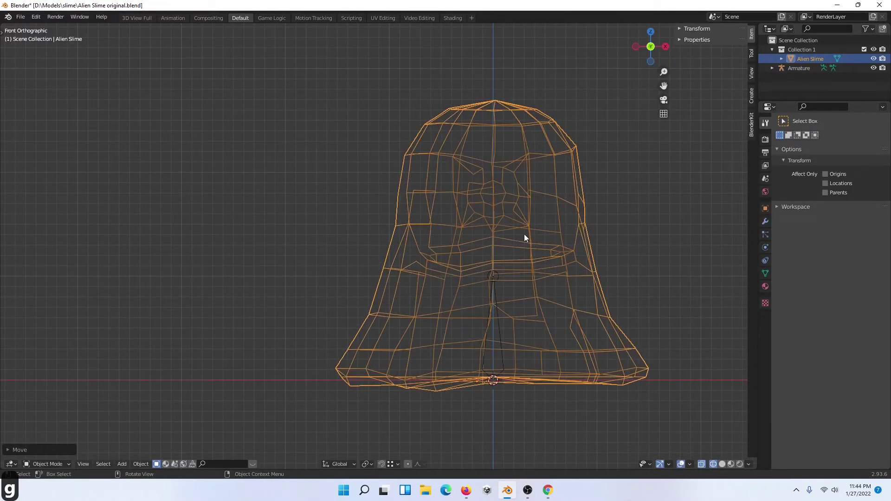
{"action": "key", "text": "3"}
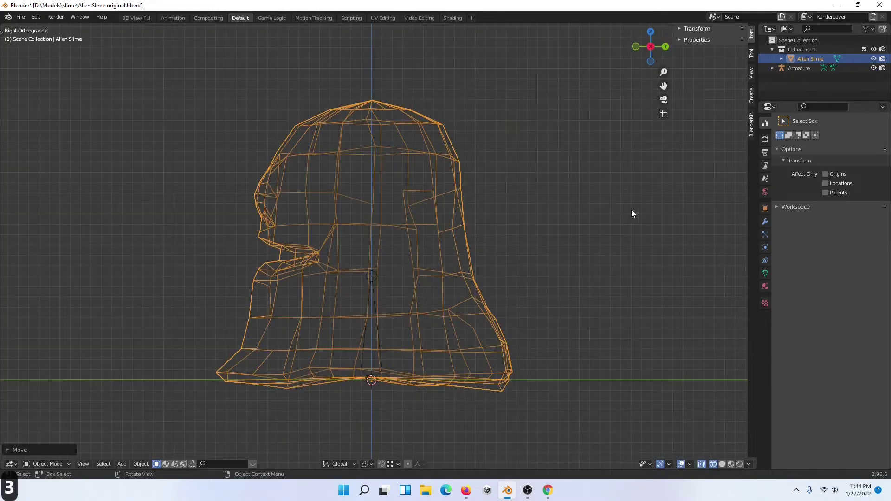
Expand the Armature in the Outliner and select Bone to show its properties
{"action": "left_click", "coordinate": [797, 68]}
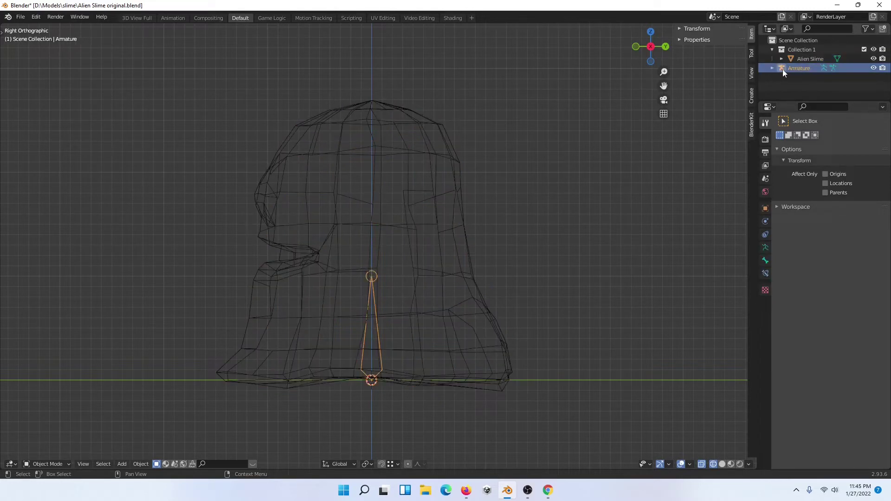
{"action": "left_click", "coordinate": [773, 68]}
{"action": "left_click", "coordinate": [782, 78]}
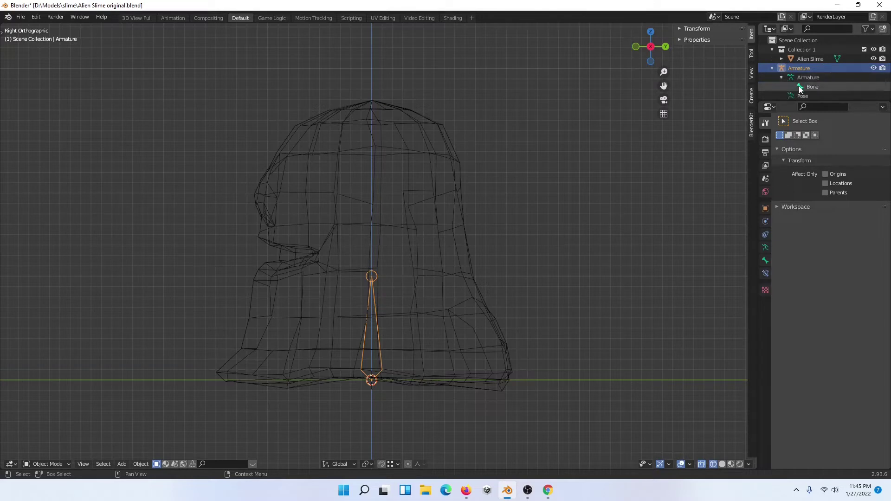
{"action": "left_click", "coordinate": [801, 86]}
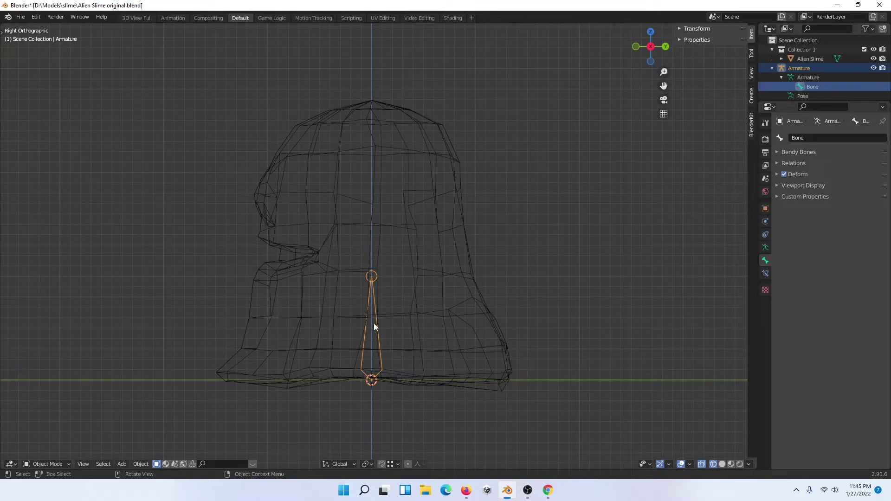
In Edit Mode, extrude two more bones up the slime's middle to its top
{"action": "left_click", "coordinate": [57, 464]}
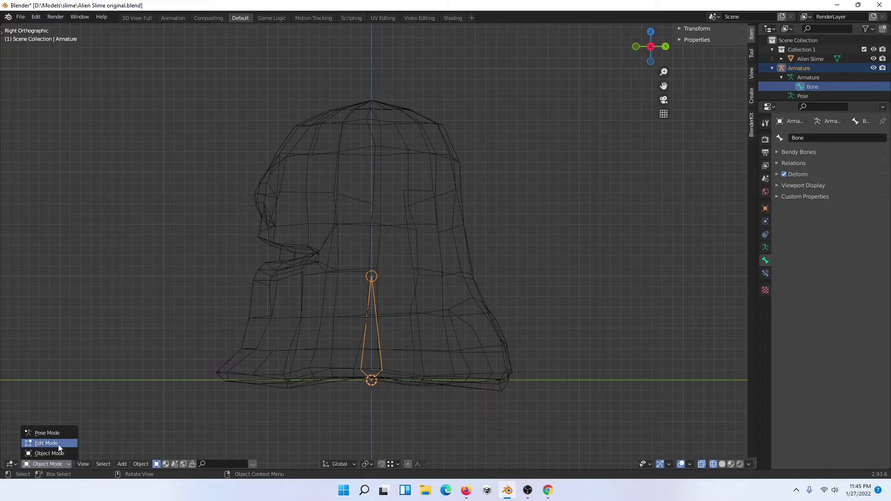
{"action": "left_click", "coordinate": [58, 444]}
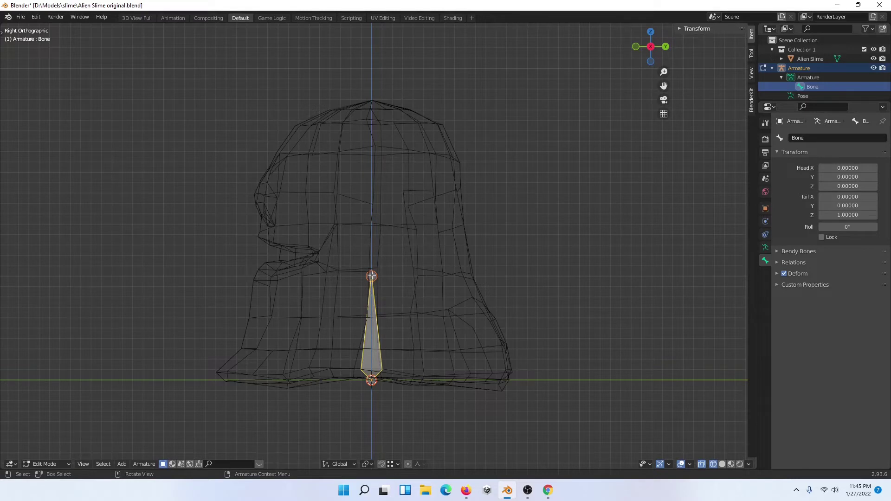
{"action": "key", "text": "e"}
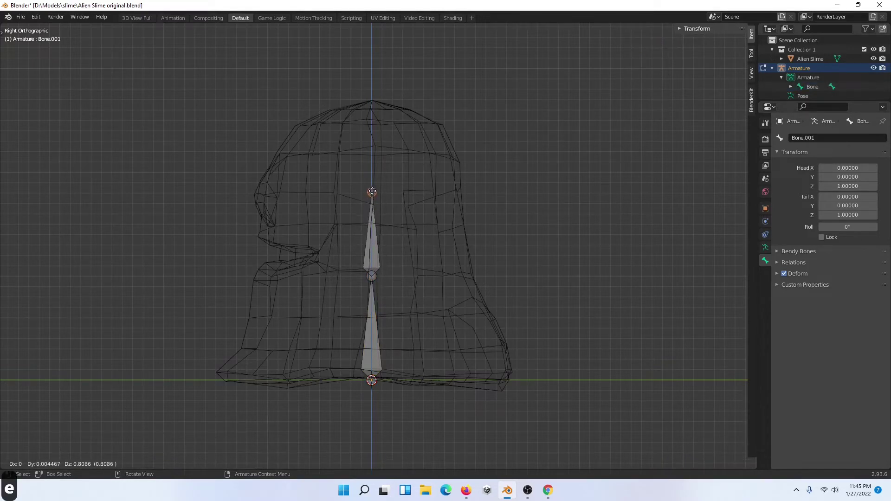
{"action": "left_click", "coordinate": [373, 192]}
{"action": "key", "text": "e"}
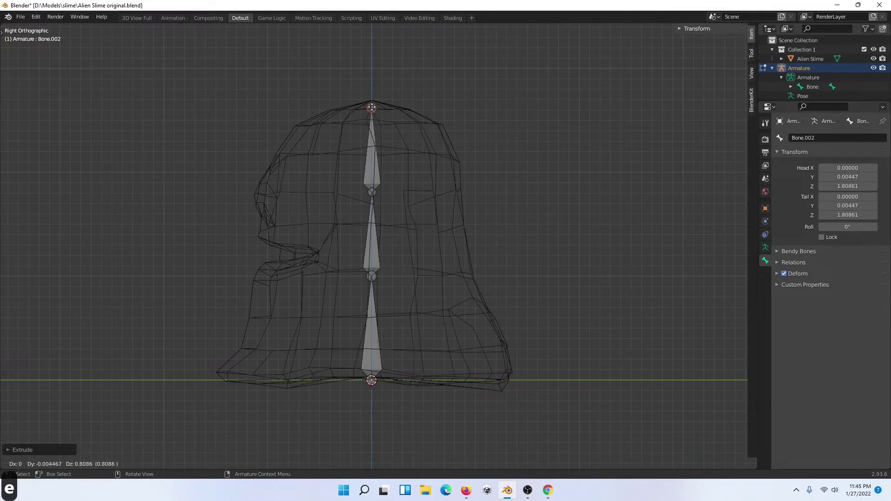
{"action": "left_click", "coordinate": [372, 107]}
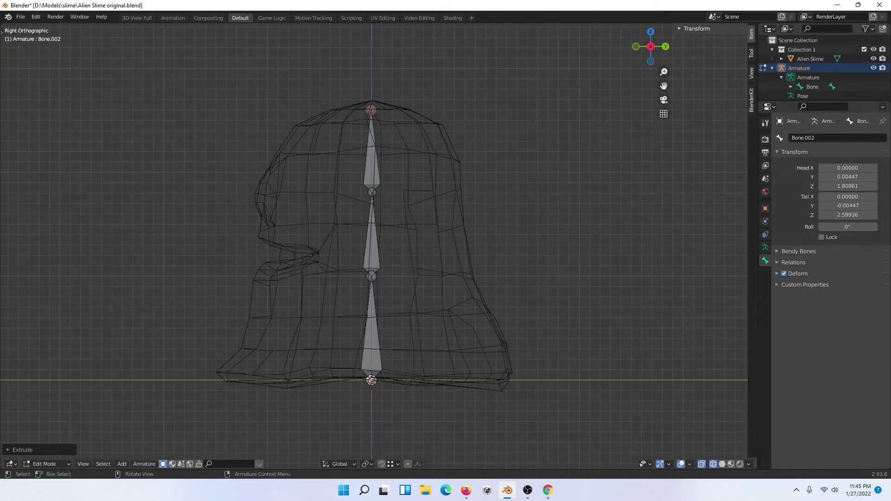
Move the chain's bottom joint so the base head sits at Z 0.00447
{"action": "left_click", "coordinate": [372, 380]}
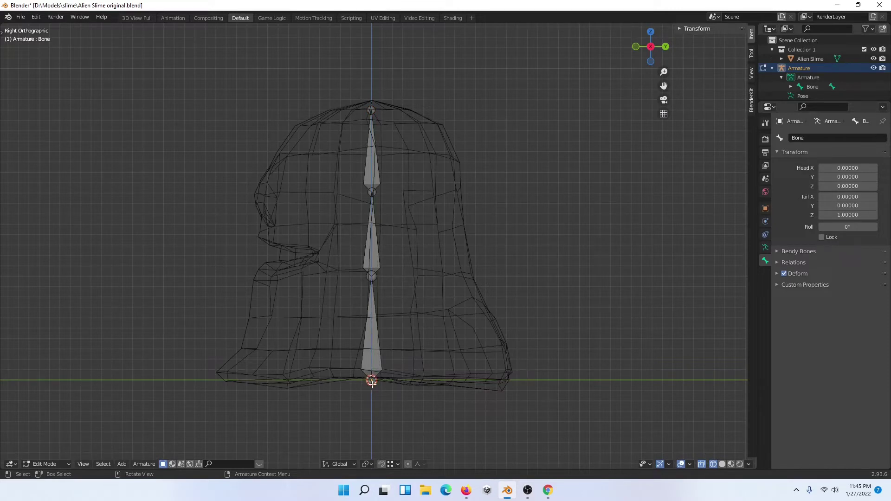
{"action": "key", "text": "g"}
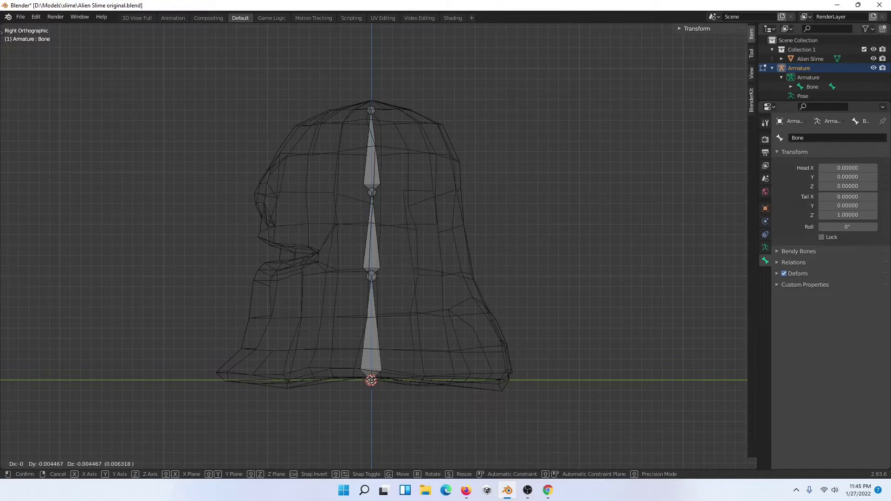
{"action": "left_click", "coordinate": [372, 380]}
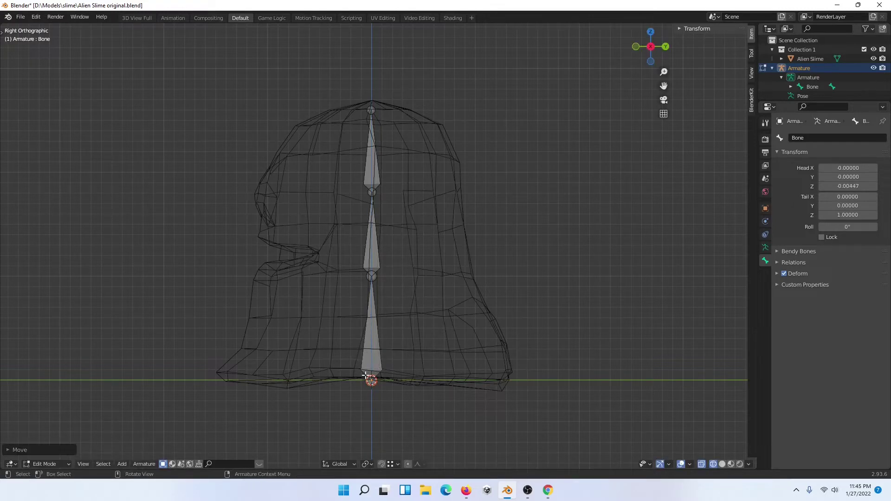
Extrude two horizontal bones from the base joint toward the lower left and lower right
{"action": "key", "text": "e"}
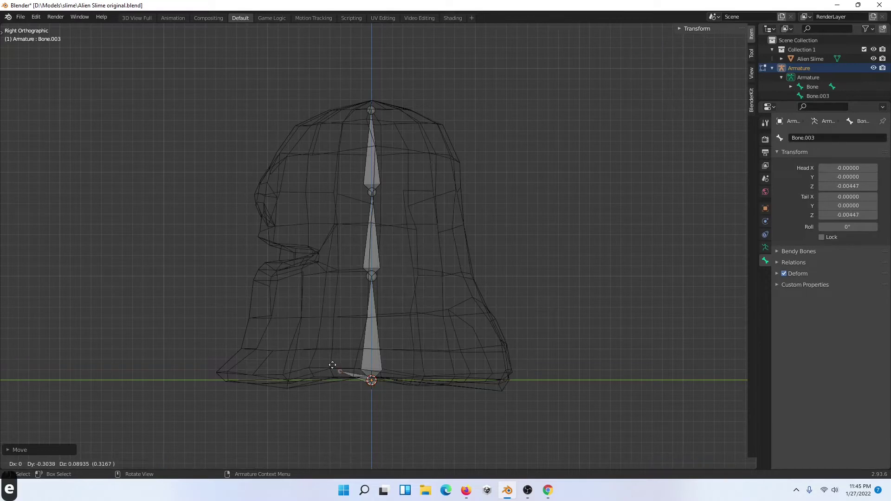
{"action": "left_click", "coordinate": [261, 360]}
{"action": "key", "text": "e"}
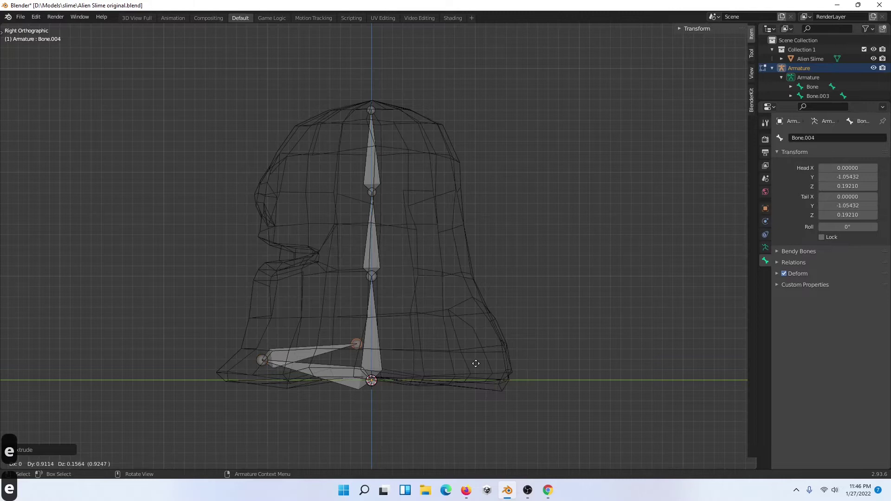
{"action": "left_click", "coordinate": [468, 362]}
{"action": "key", "text": "ctrl+z"}
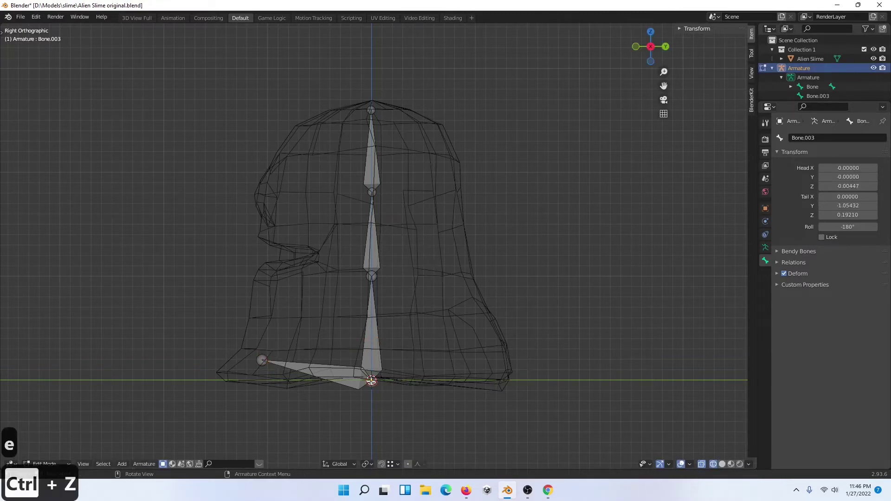
{"action": "key", "text": "e"}
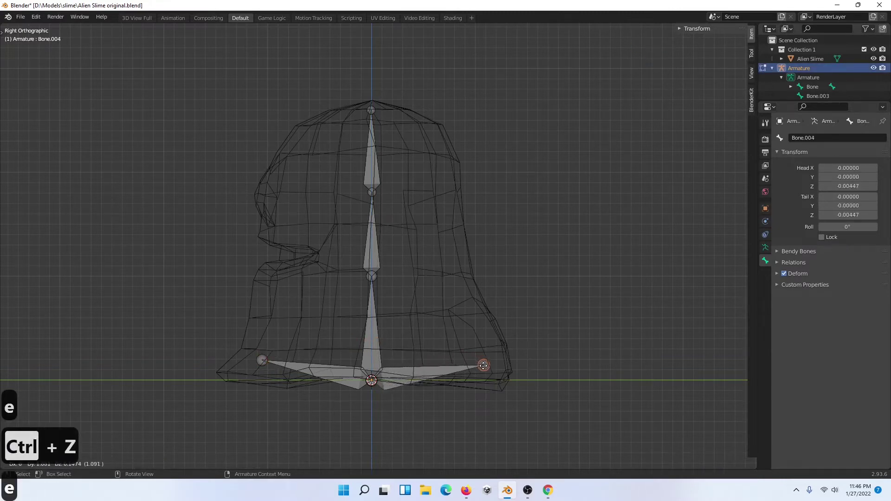
{"action": "left_click", "coordinate": [483, 366]}
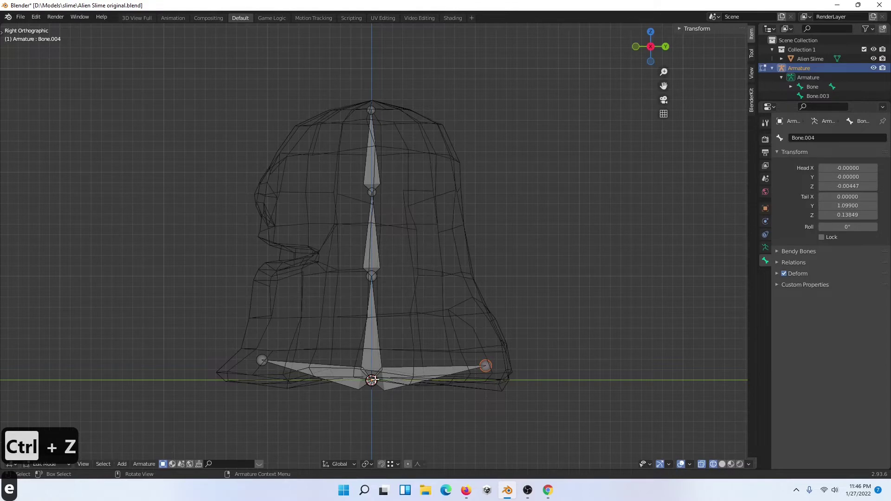
Raise the root joint so its head sits at Z 0.12956, then deselect it
{"action": "key", "text": "g"}
{"action": "key", "text": "g"}
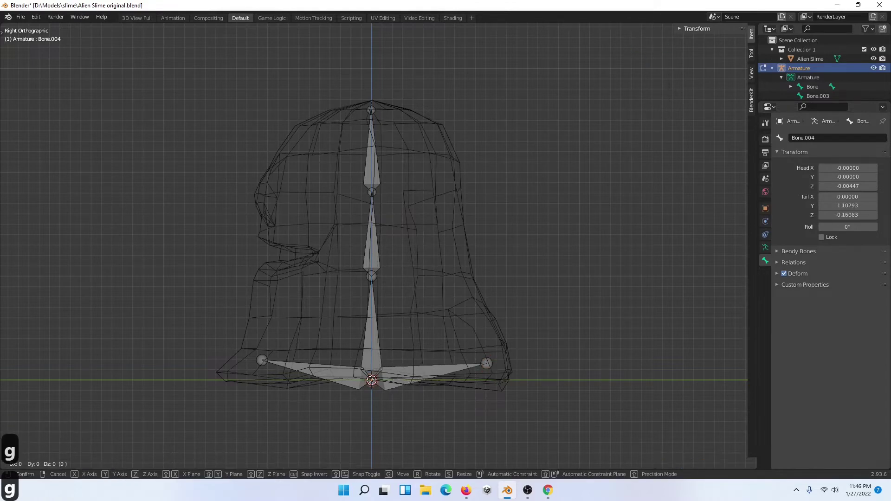
{"action": "left_click", "coordinate": [371, 377]}
{"action": "key", "text": "ctrl+z"}
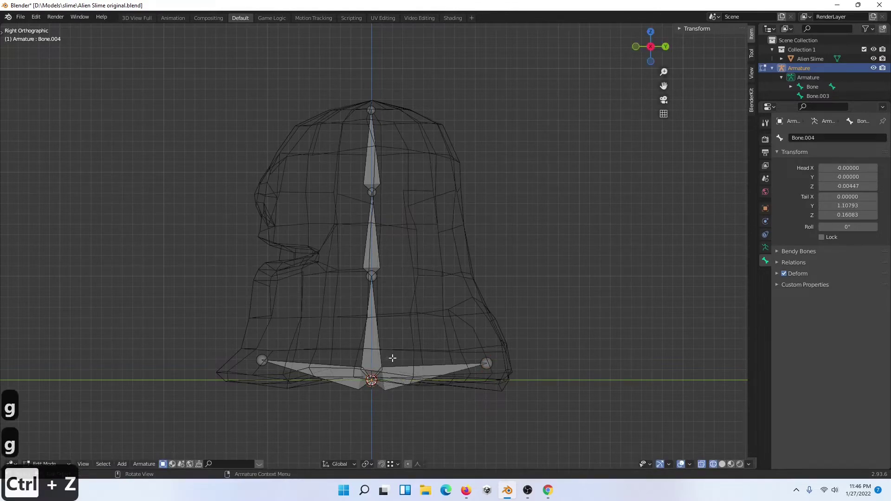
{"action": "left_click_drag", "start_coordinate": [392, 358], "coordinate": [356, 397]}
{"action": "key", "text": "g"}
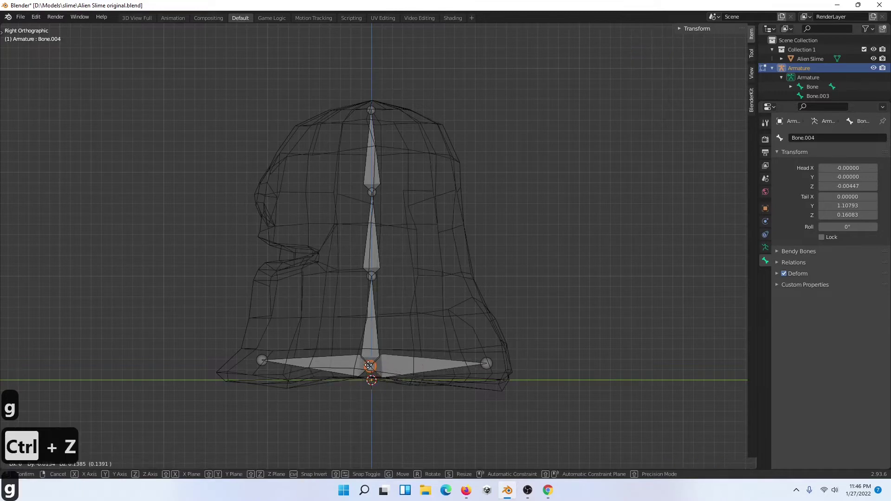
{"action": "left_click", "coordinate": [369, 365]}
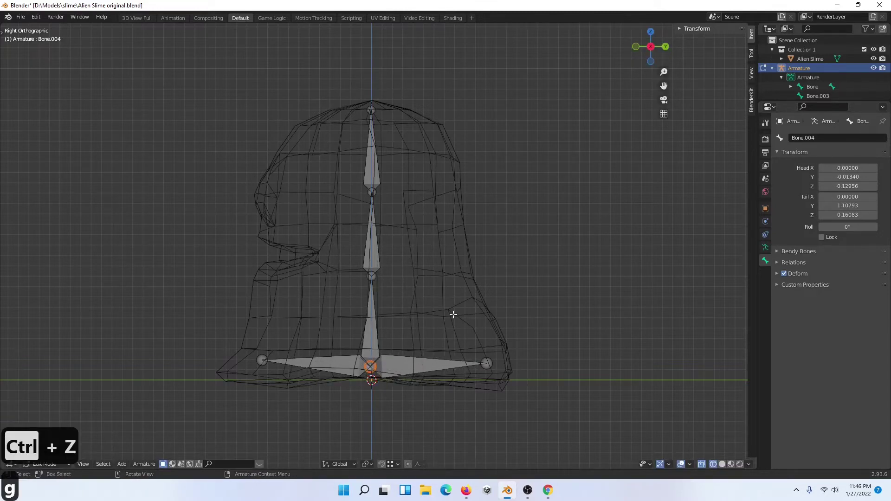
{"action": "left_click", "coordinate": [493, 291]}
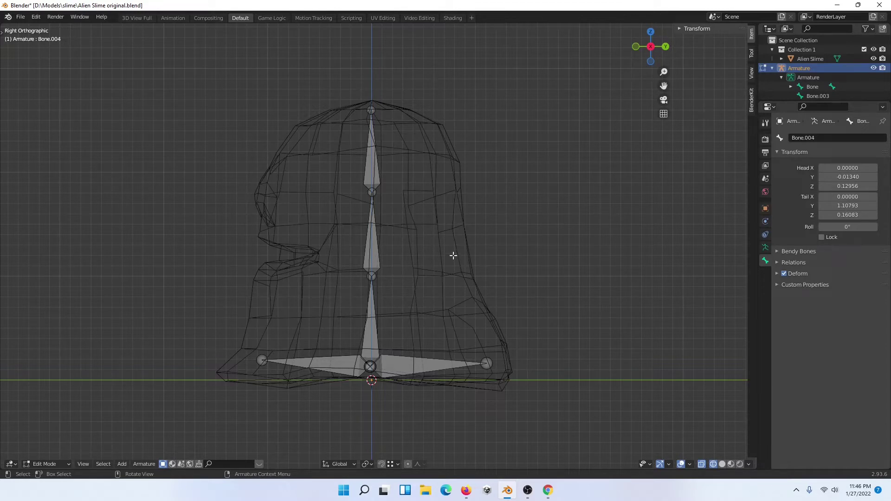
Test-rotate the top bone Bone.002 in Edit Mode, then undo the rotation
{"action": "left_click", "coordinate": [371, 150]}
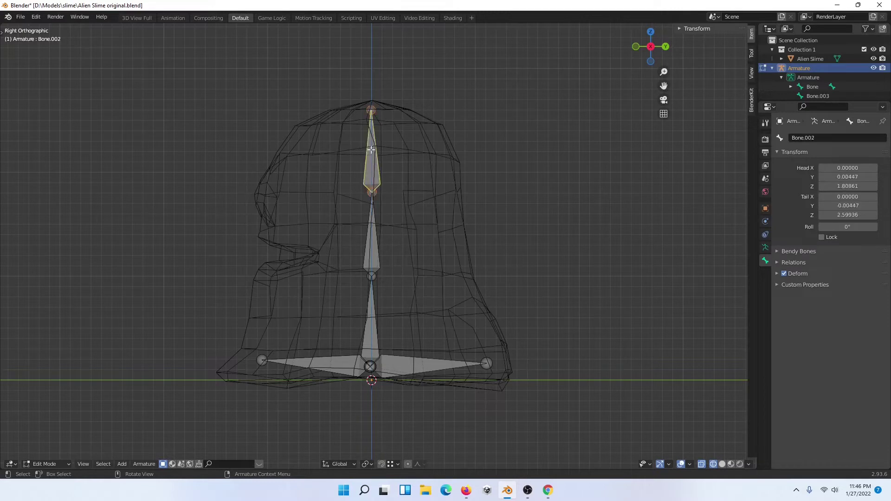
{"action": "key", "text": "r"}
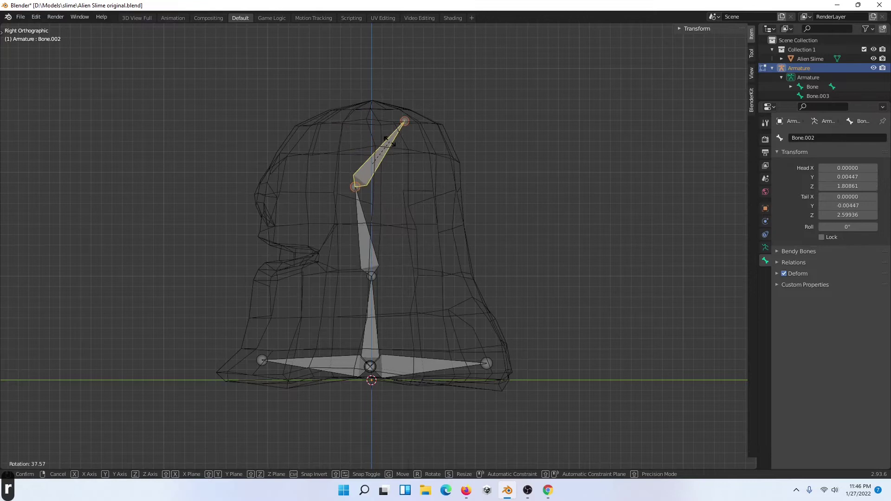
{"action": "left_click", "coordinate": [384, 142]}
{"action": "key", "text": "ctrl+z"}
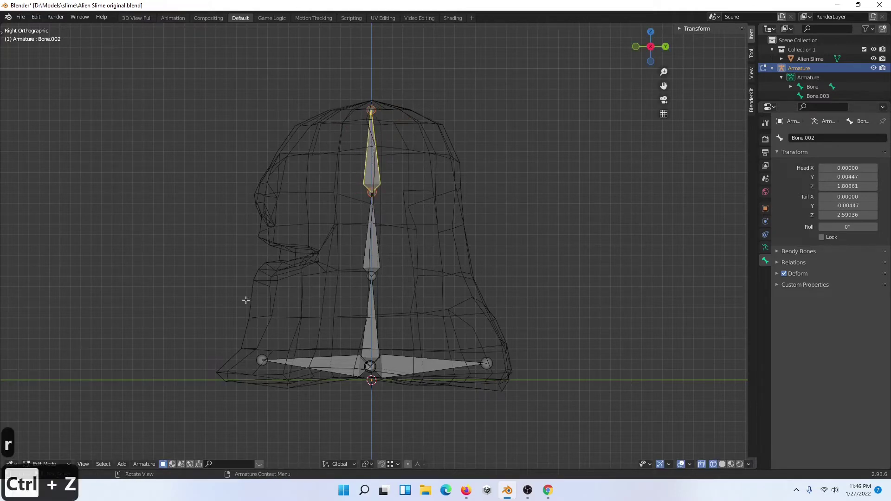
Test-rotate Bone.002 in Pose Mode and undo, then return to Edit Mode and select all bones
{"action": "left_click", "coordinate": [62, 461]}
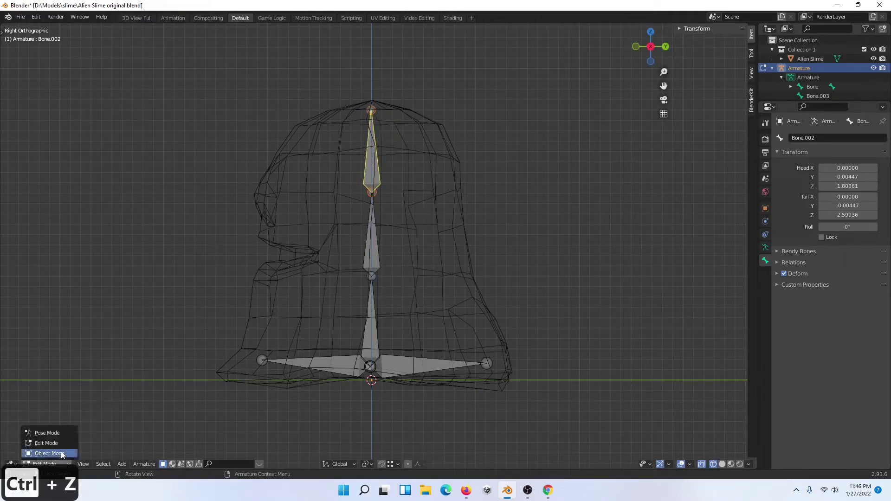
{"action": "left_click", "coordinate": [63, 434]}
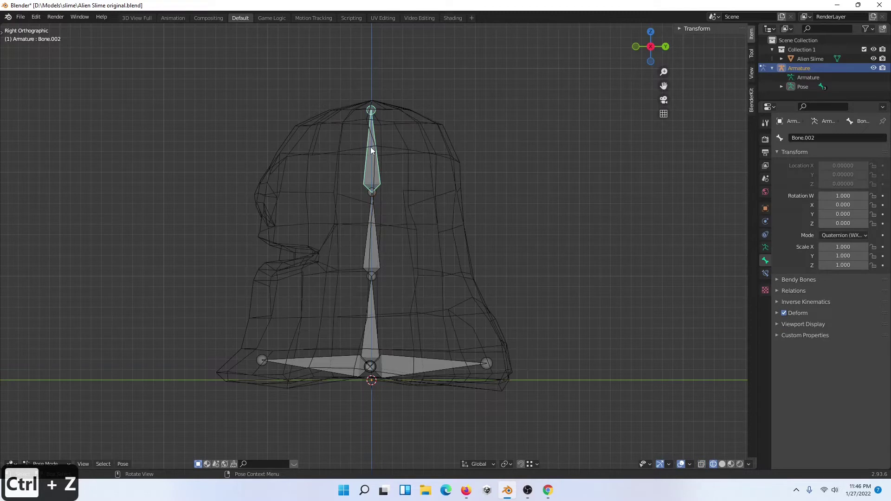
{"action": "key", "text": "r"}
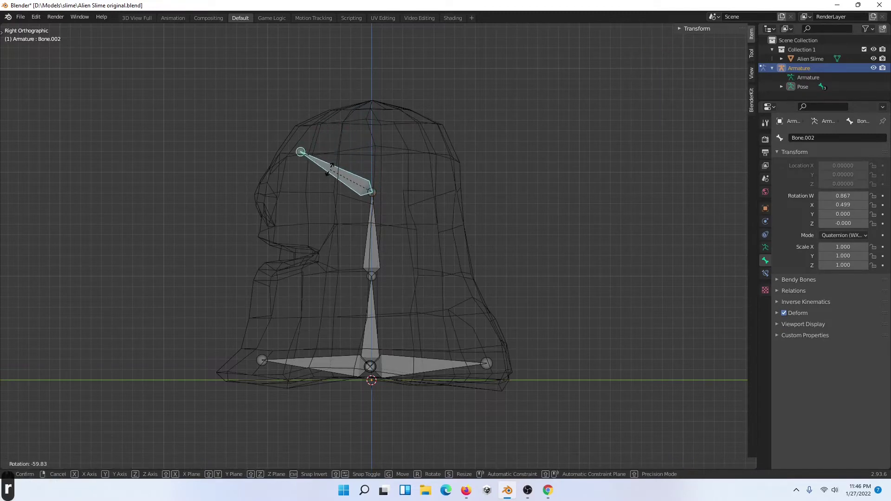
{"action": "left_click", "coordinate": [443, 187]}
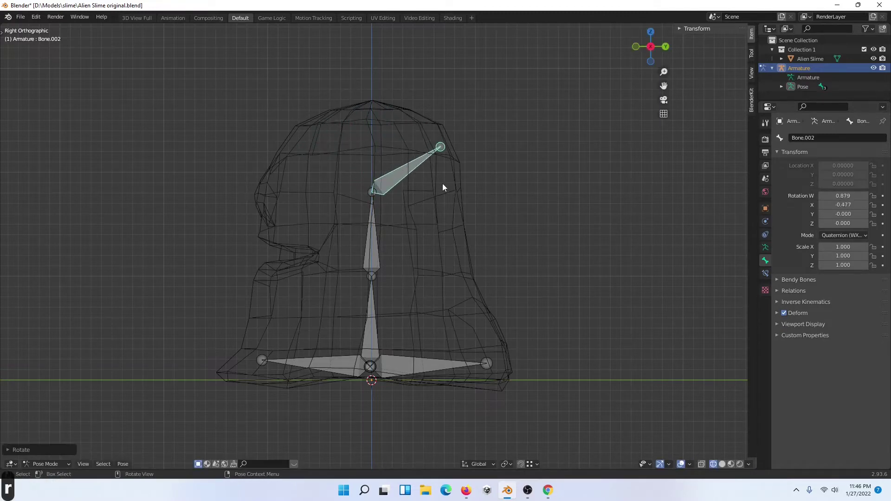
{"action": "key", "text": "ctrl+z"}
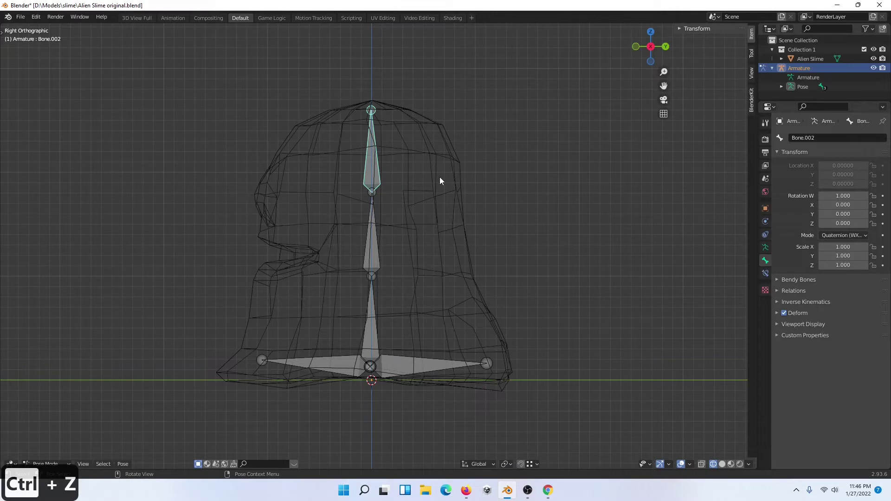
{"action": "key", "text": "Tab"}
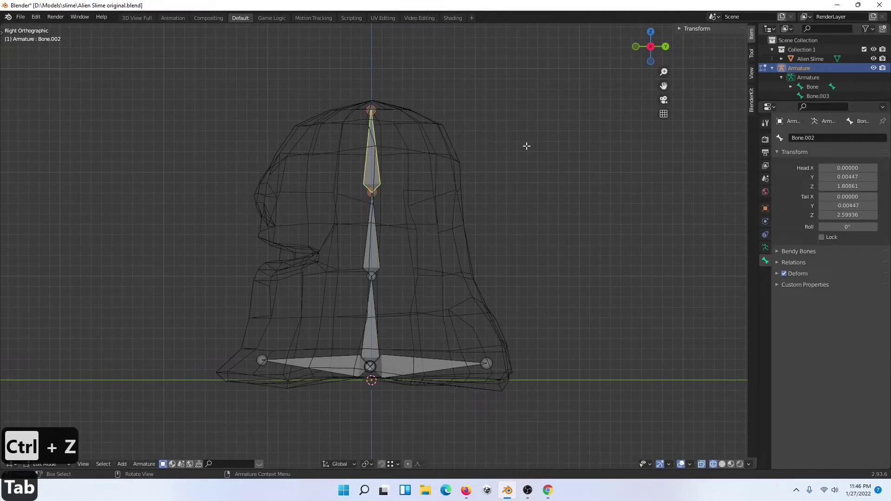
{"action": "key", "text": "a"}
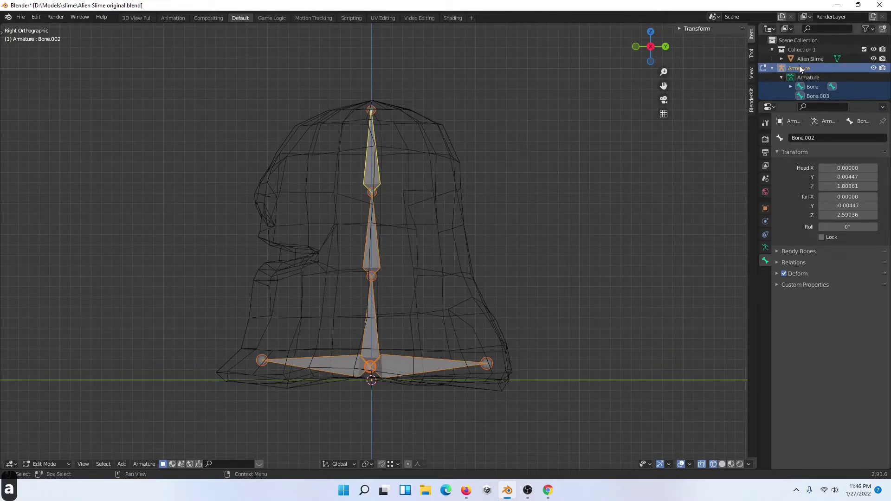
Select Alien Slime and the Armature in the Outliner and clear the mesh's parent
{"action": "left_click_drag", "start_coordinate": [793, 101], "coordinate": [792, 179]}
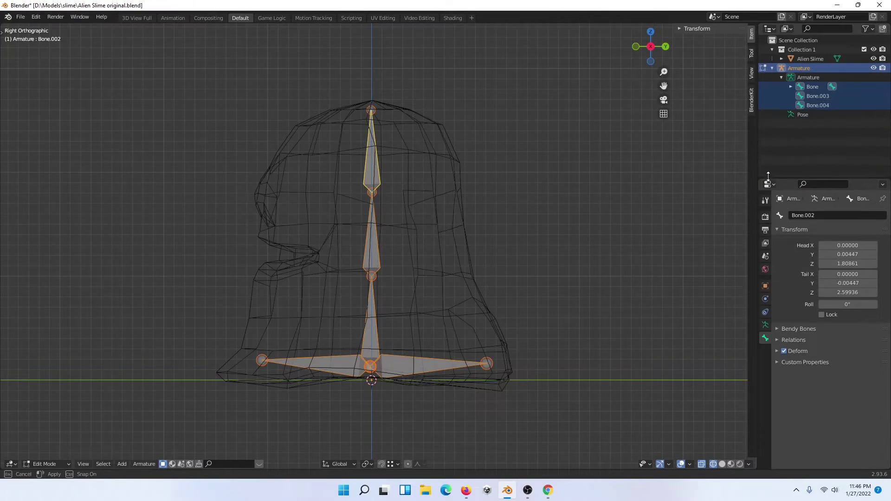
{"action": "left_click", "coordinate": [804, 61]}
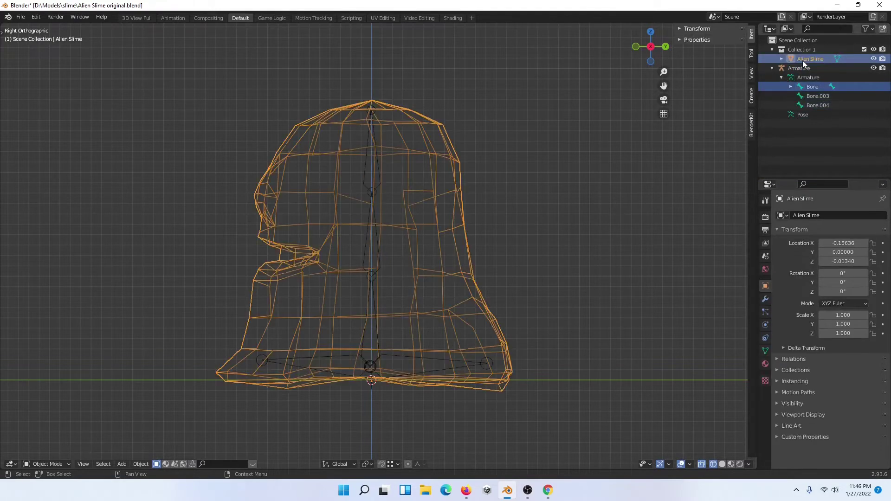
{"action": "left_click", "coordinate": [802, 68], "text": "ctrl"}
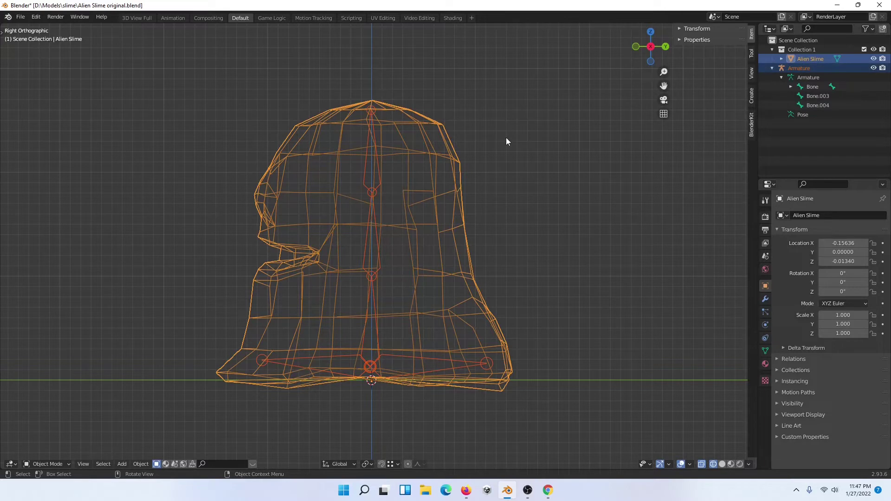
{"action": "key", "text": "alt+p"}
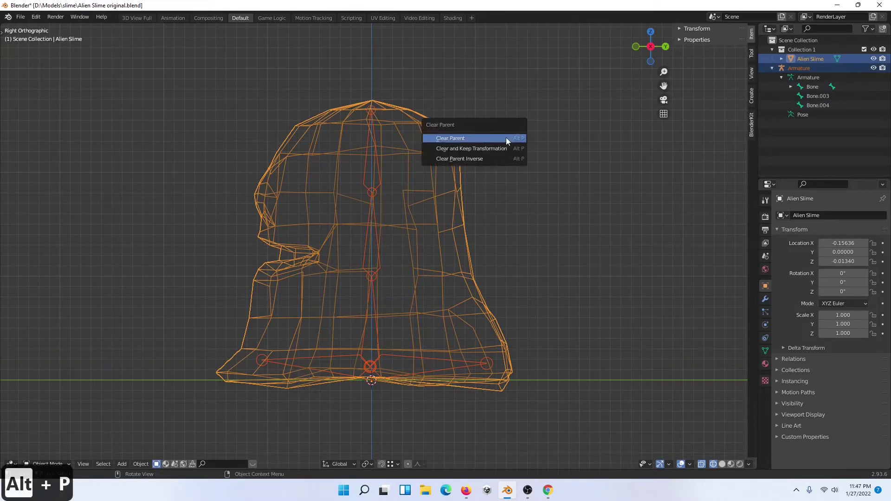
{"action": "left_click", "coordinate": [506, 137]}
Reselect Armature and Alien Slime and clear the parent with Clear and Keep Transformation
{"action": "left_click", "coordinate": [799, 68]}
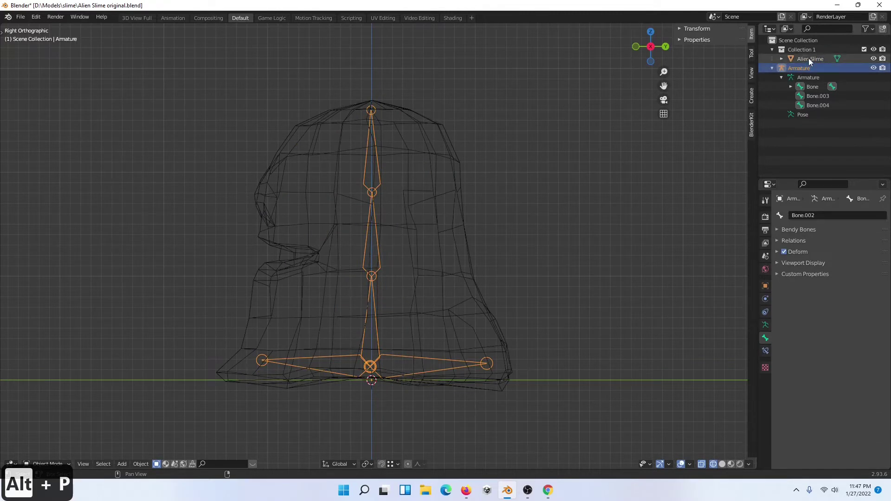
{"action": "left_click", "coordinate": [808, 59], "text": "ctrl"}
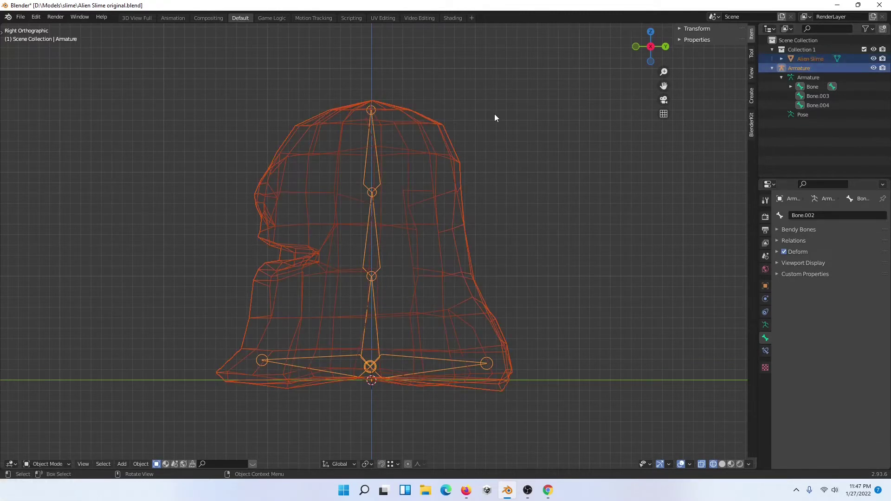
{"action": "key", "text": "alt+p"}
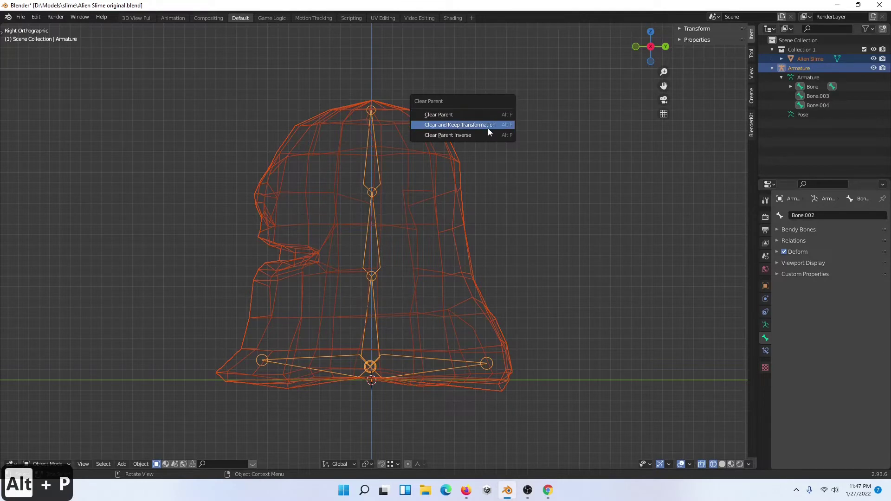
{"action": "left_click", "coordinate": [489, 128]}
{"action": "left_click", "coordinate": [587, 141]}
{"action": "key", "text": "ctrl+p"}
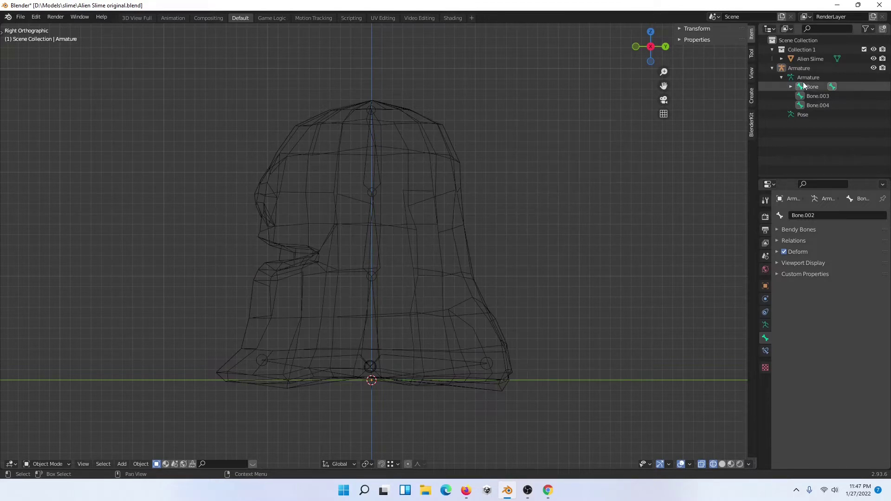
Parent Alien Slime to the Armature using Armature Deform With Automatic Weights
{"action": "left_click", "coordinate": [798, 69]}
{"action": "left_click", "coordinate": [806, 59], "text": "ctrl"}
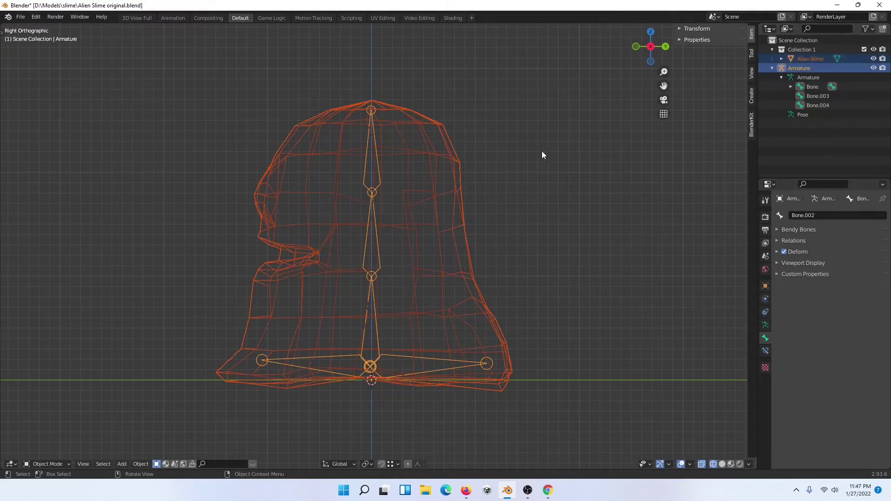
{"action": "key", "text": "ctrl+p"}
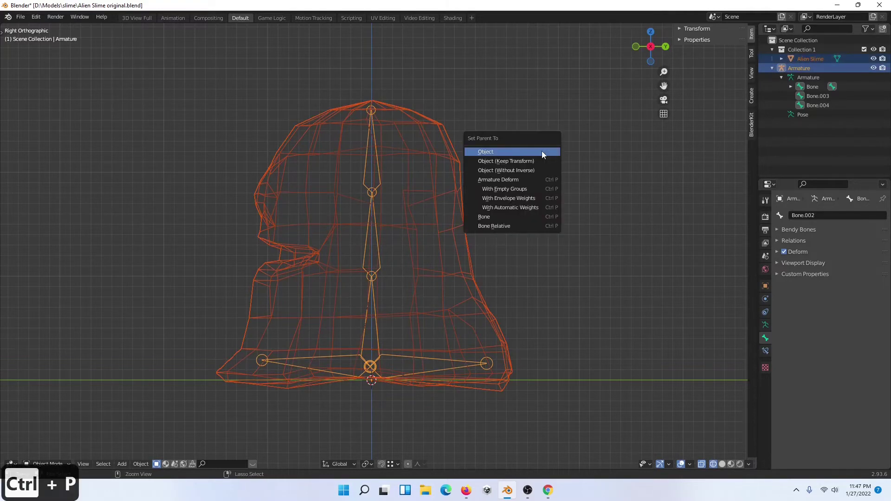
{"action": "left_click", "coordinate": [531, 212]}
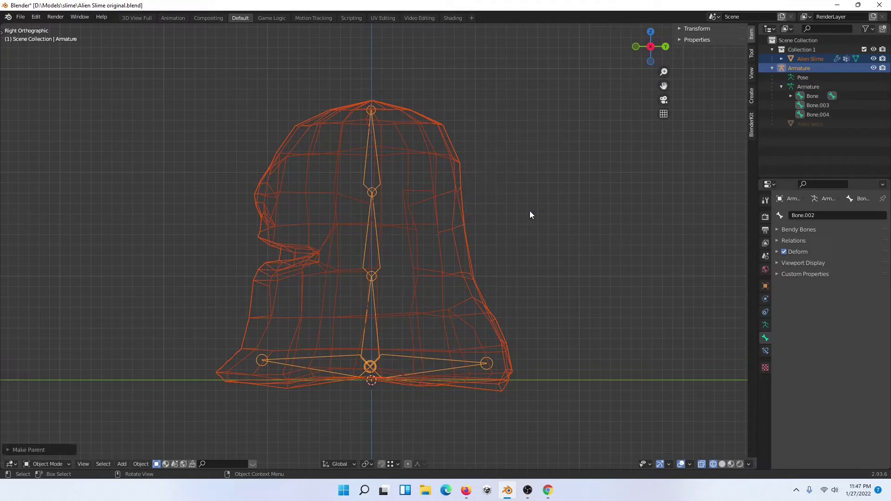
{"action": "left_click", "coordinate": [818, 125]}
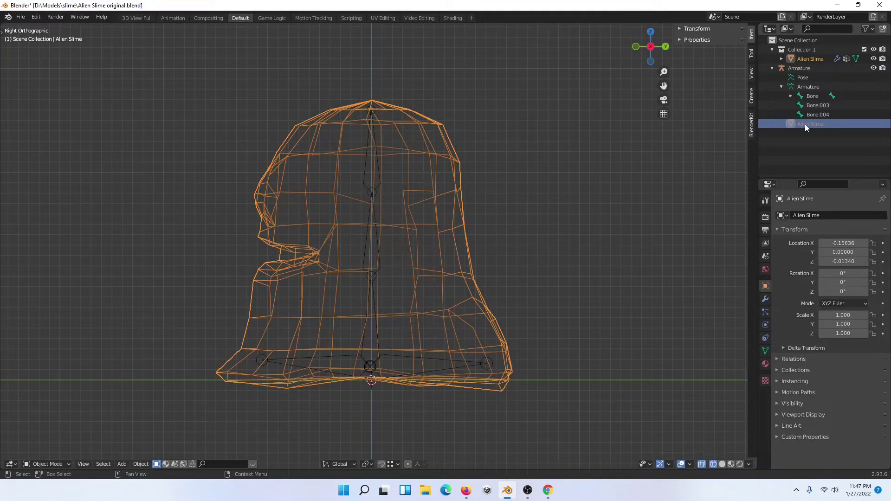
In Pose Mode, tilt Bone.002 forward and back several times to test the slime's deformation
{"action": "left_click", "coordinate": [801, 68]}
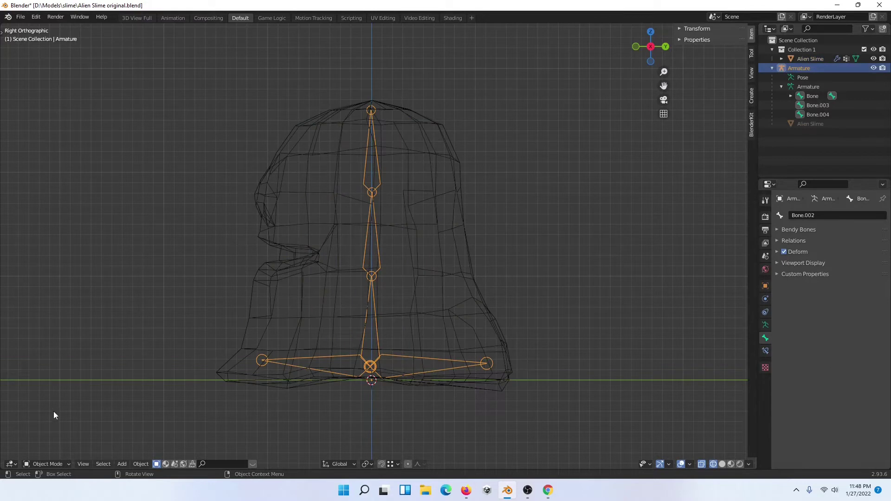
{"action": "left_click", "coordinate": [47, 464]}
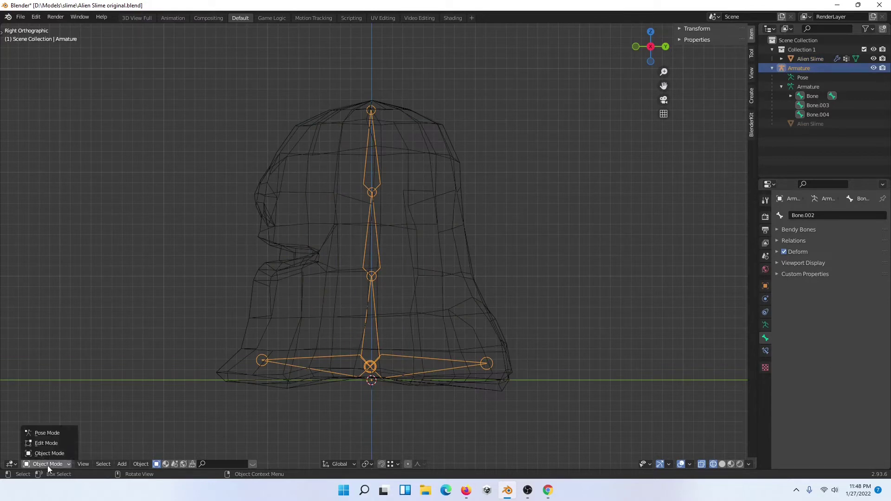
{"action": "left_click", "coordinate": [52, 436]}
{"action": "left_click", "coordinate": [372, 170]}
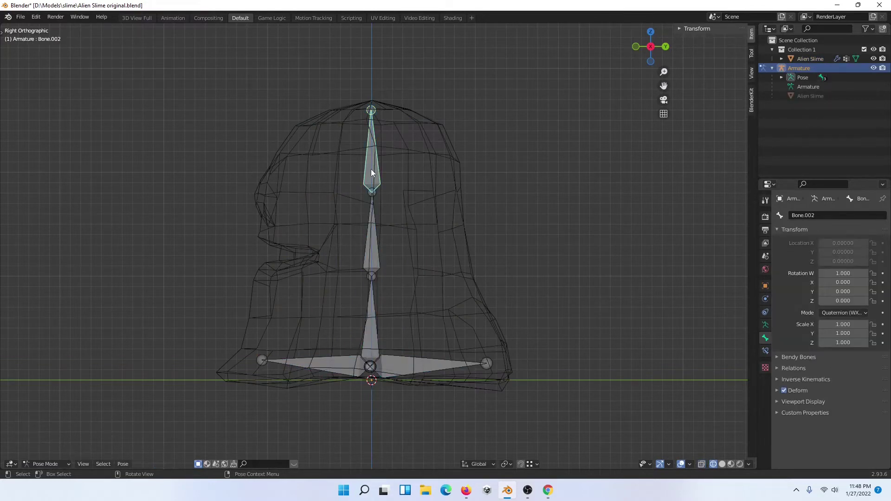
{"action": "key", "text": "r"}
{"action": "left_click", "coordinate": [358, 173]}
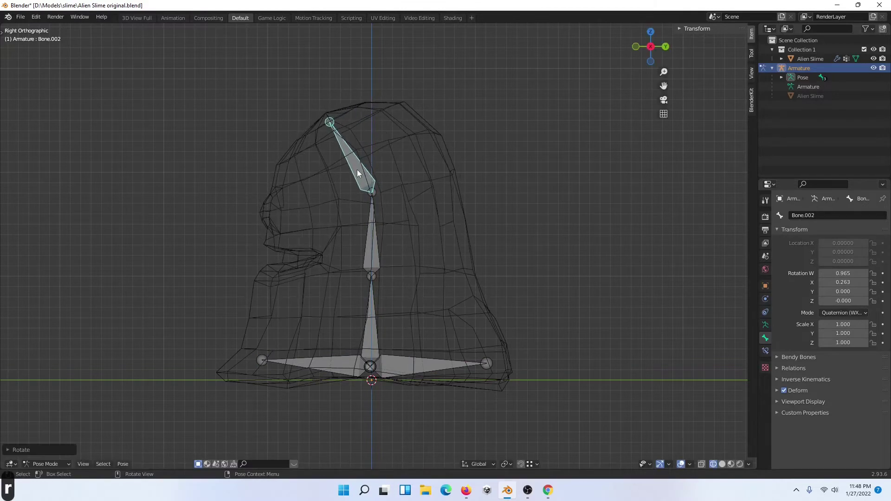
{"action": "key", "text": "r"}
{"action": "left_click", "coordinate": [394, 172]}
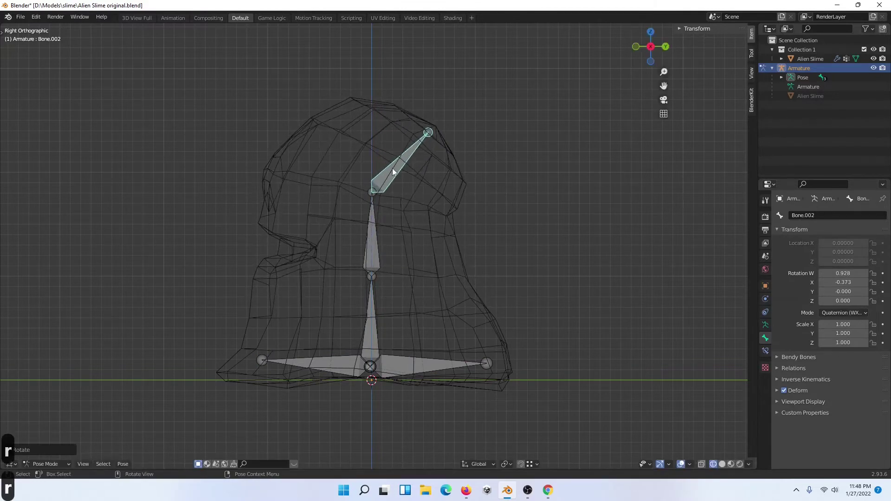
{"action": "key", "text": "r"}
{"action": "left_click", "coordinate": [350, 160]}
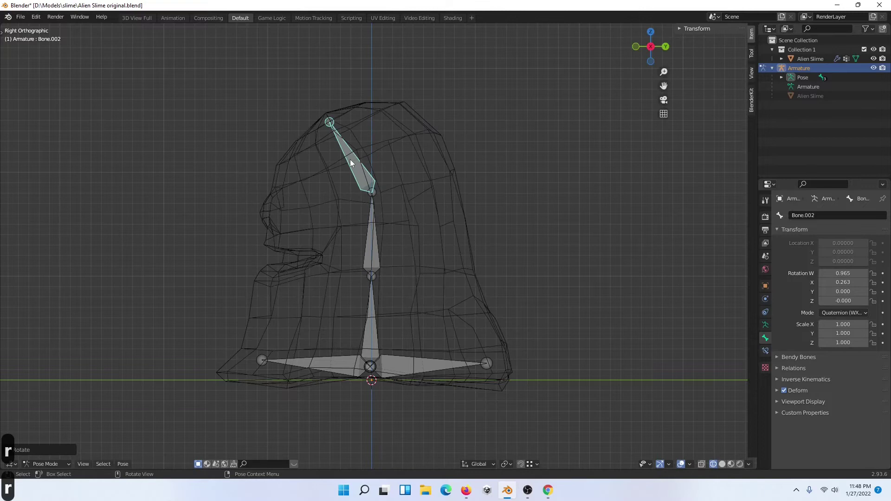
{"action": "key", "text": "r"}
{"action": "left_click", "coordinate": [387, 162]}
Undo Bone.002 back to rest rotation 1,0,0,0, deselect it, and view from the front
{"action": "key", "text": "ctrl+z"}
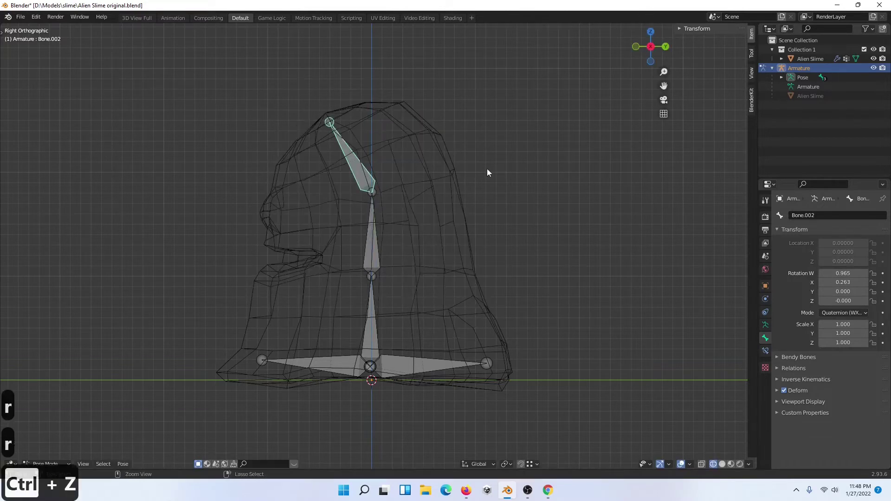
{"action": "key", "text": "ctrl+z"}
{"action": "key", "text": "ctrl+z"}
{"action": "key", "text": "ctrl+z"}
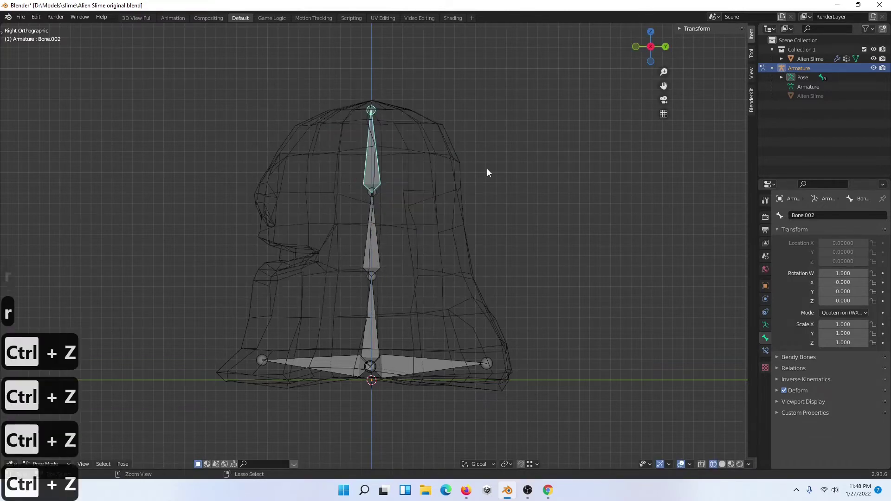
{"action": "left_click", "coordinate": [486, 169]}
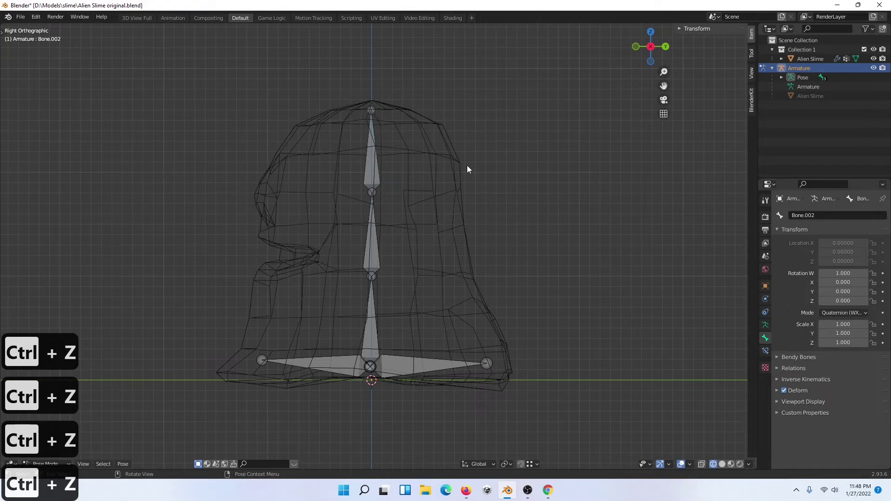
{"action": "key", "text": "1"}
{"action": "key", "text": "3"}
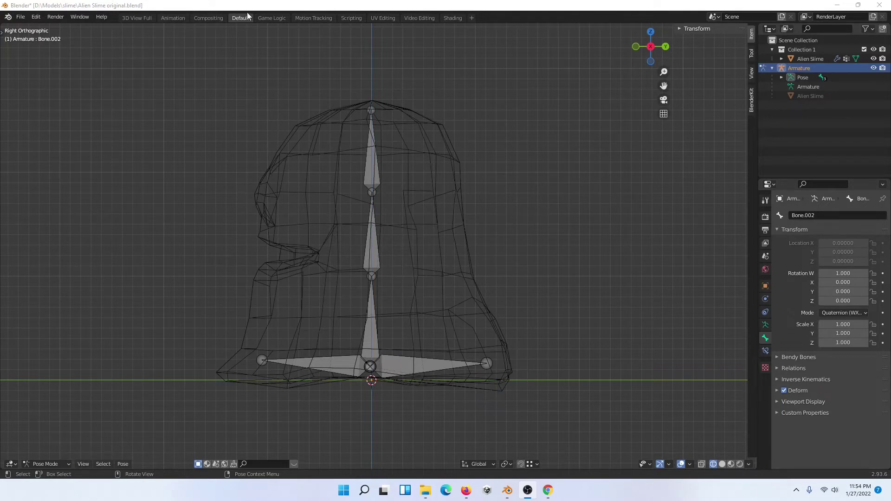
Open the Animation workspace, widen the Dope Sheet, and switch it to the Action Editor
{"action": "left_click", "coordinate": [172, 18]}
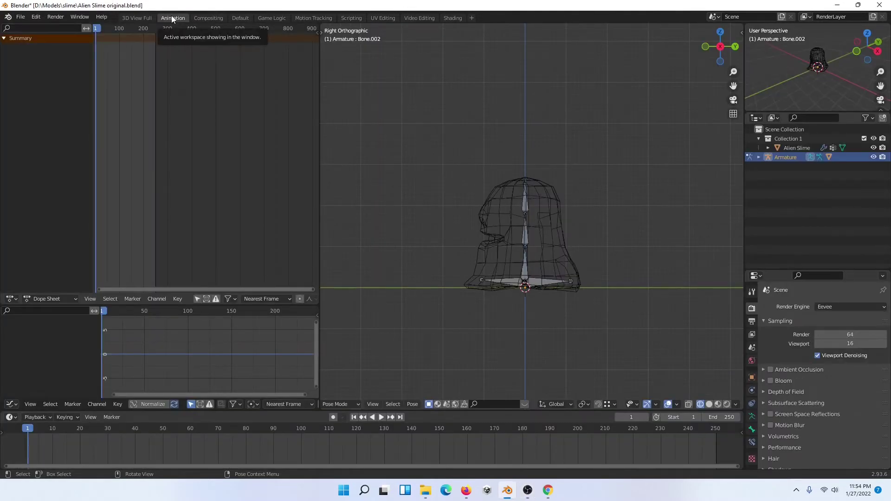
{"action": "left_click_drag", "start_coordinate": [320, 197], "coordinate": [446, 195]}
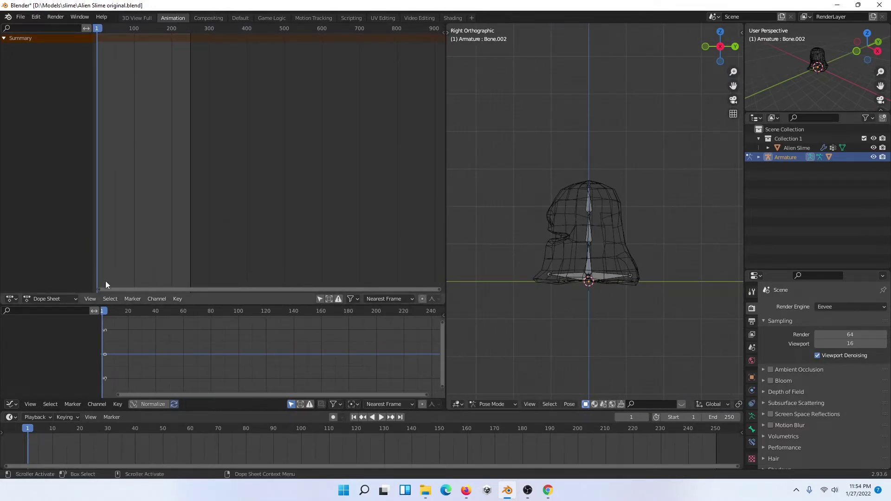
{"action": "left_click", "coordinate": [65, 299]}
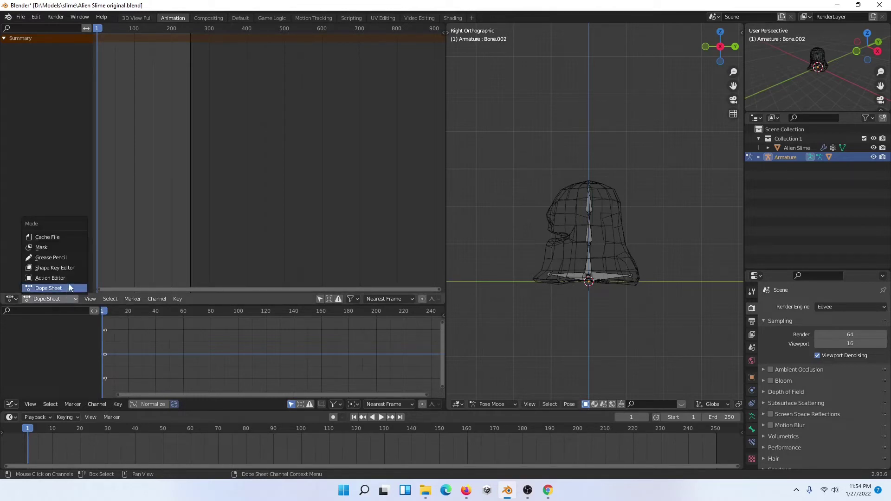
{"action": "left_click", "coordinate": [71, 279]}
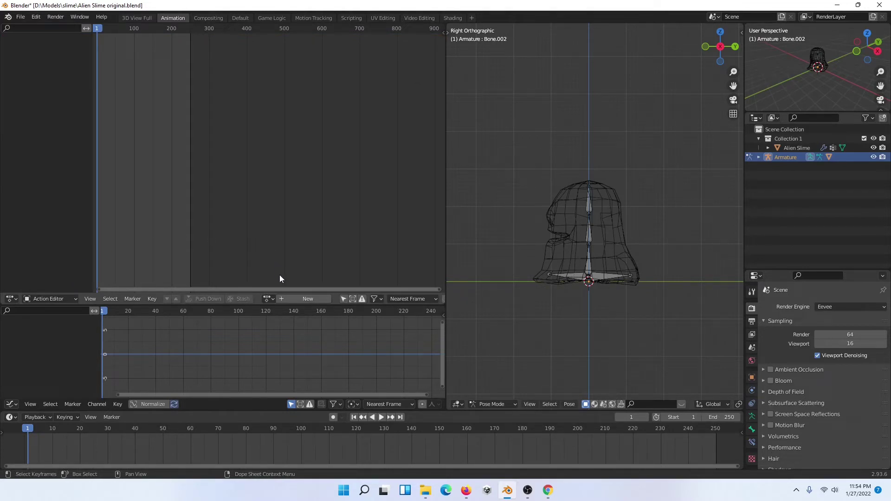
Create a new action for the armature named 'idle'
{"action": "left_click", "coordinate": [316, 298]}
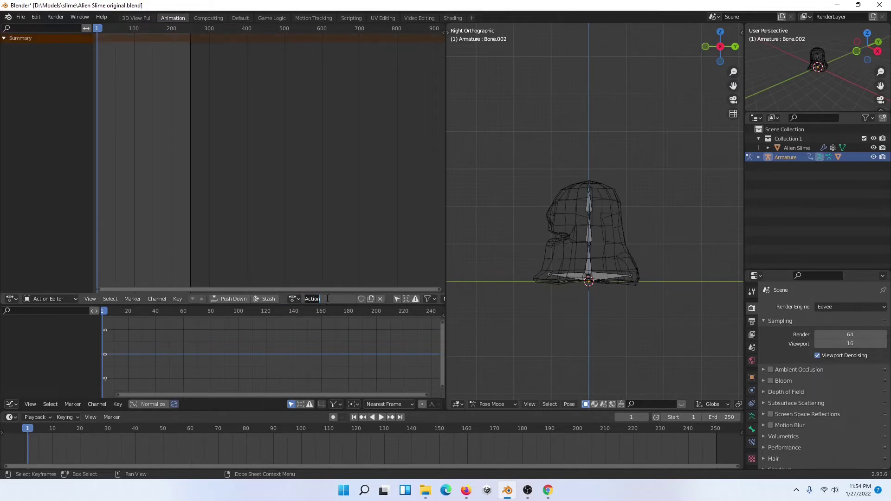
{"action": "type", "text": "idle"}
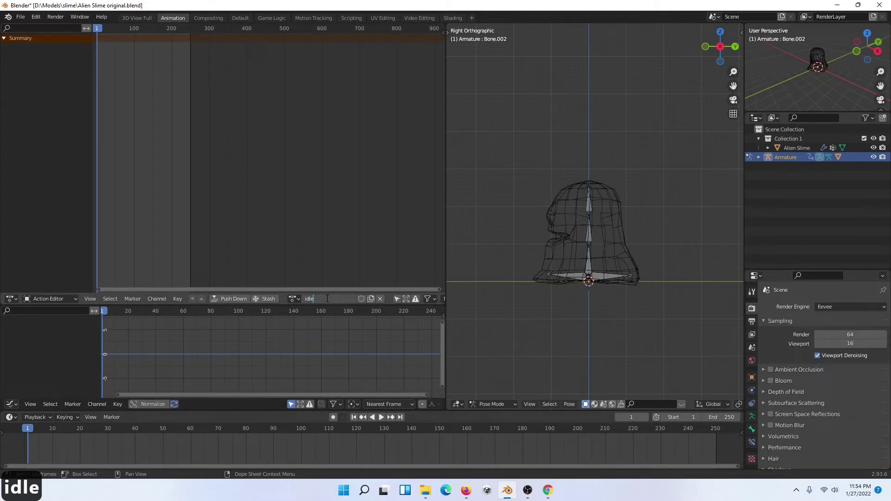
{"action": "key", "text": "Return"}
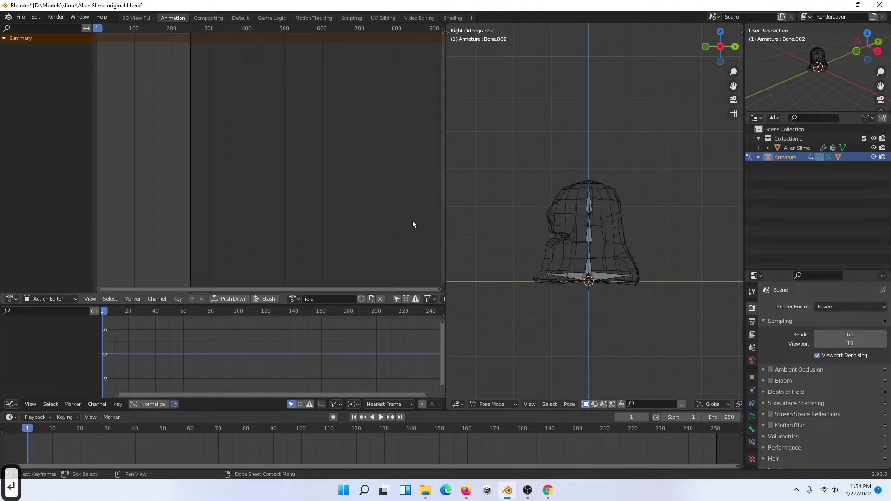
{"action": "mouse_move", "coordinate": [181, 394]}
{"action": "left_mouse_down"}
{"action": "mouse_move", "coordinate": [150, 396]}
{"action": "mouse_move", "coordinate": [163, 394]}
{"action": "left_mouse_up"}
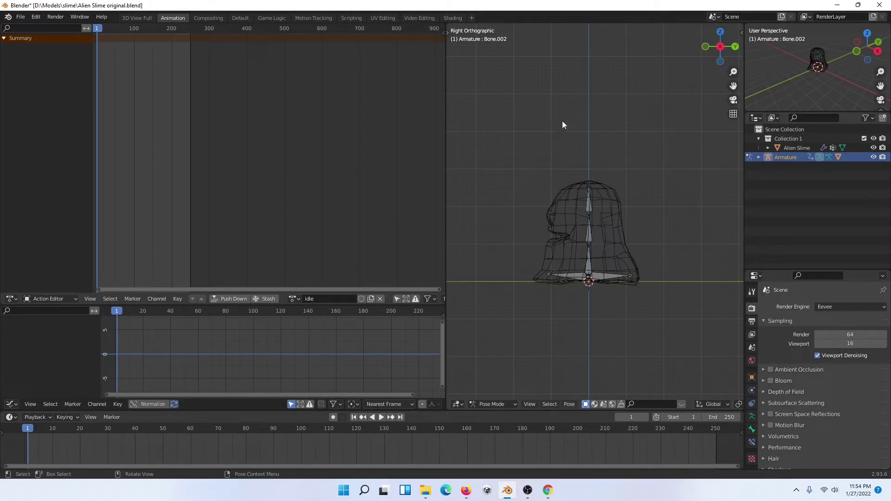
Key Location, Rotation & Scale on all five bones at frame 1, then deselect them
{"action": "key", "text": "a"}
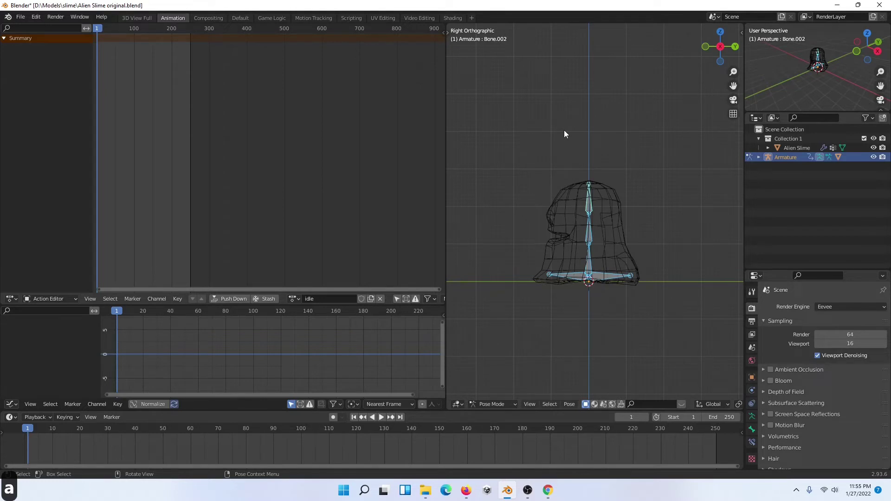
{"action": "key", "text": "i"}
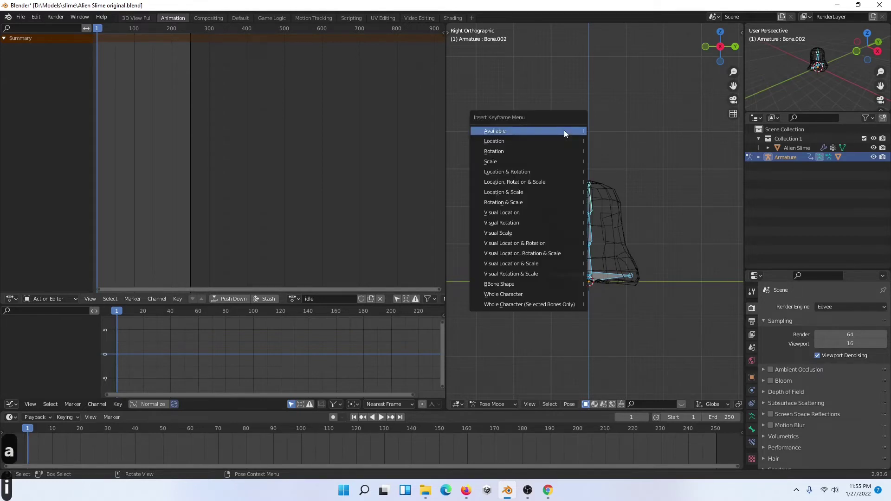
{"action": "left_click", "coordinate": [549, 183]}
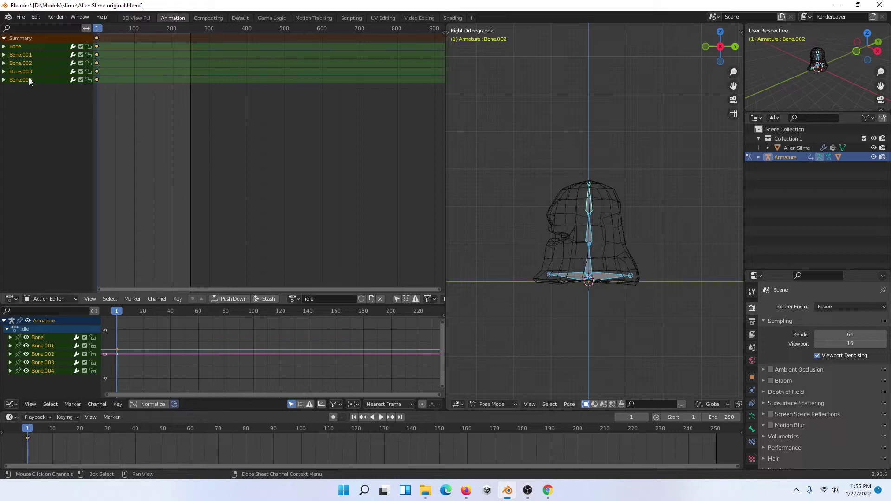
{"action": "left_click", "coordinate": [522, 163]}
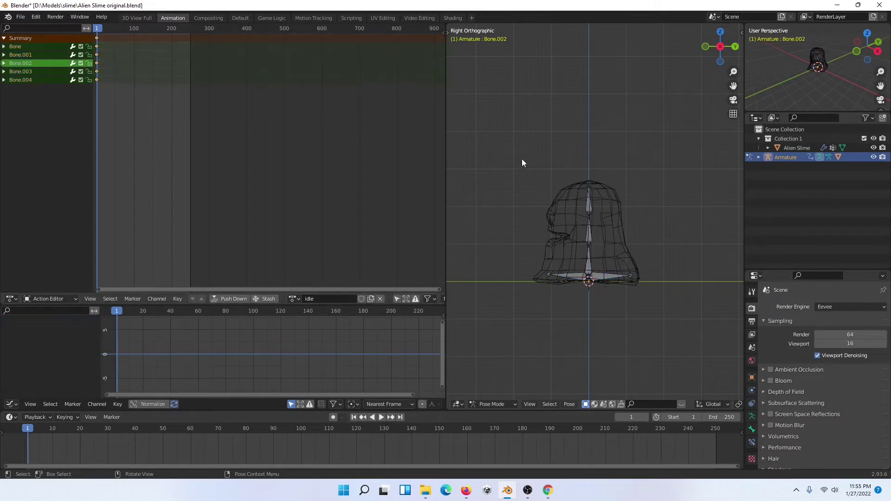
Switch to front view, zoom in, and select Bone.001 and Bone.002 with Bone.002 active
{"action": "key", "text": "1"}
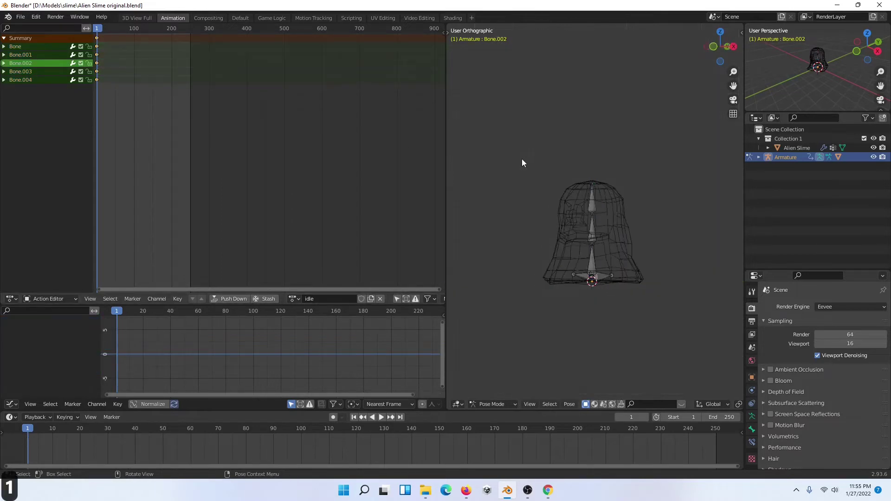
{"action": "scroll", "coordinate": [522, 159], "scroll_direction": "up", "scroll_amount": 5}
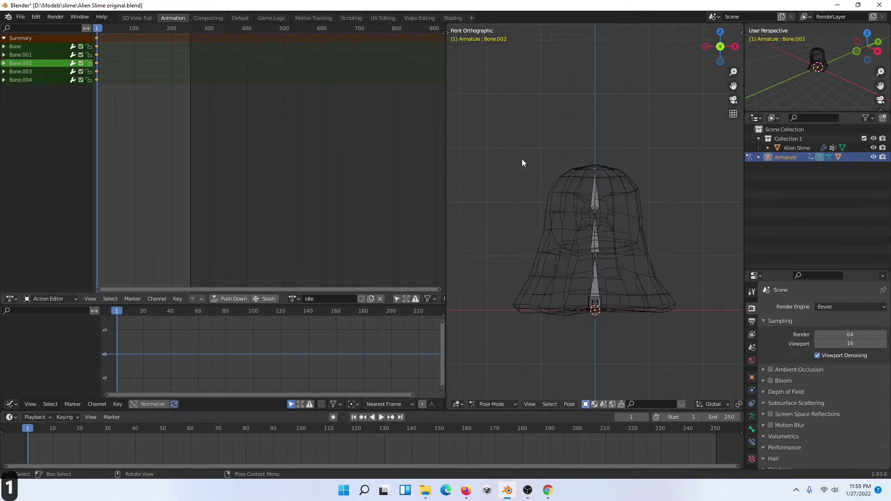
{"action": "scroll", "coordinate": [522, 159], "scroll_direction": "up", "scroll_amount": 2}
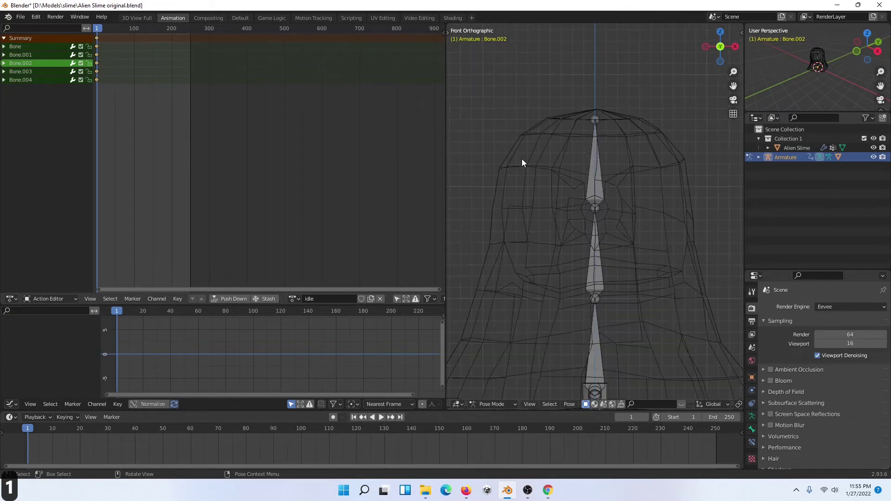
{"action": "scroll", "coordinate": [522, 159], "scroll_direction": "down", "scroll_amount": 4}
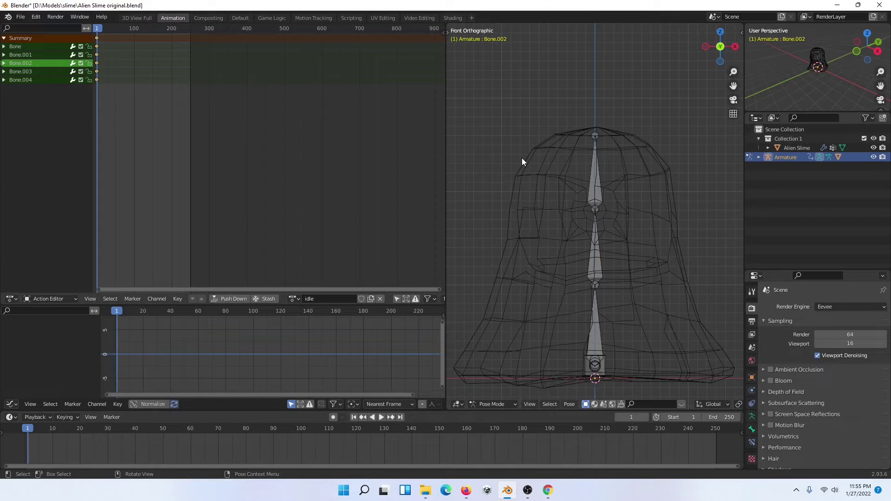
{"action": "left_click", "coordinate": [594, 178]}
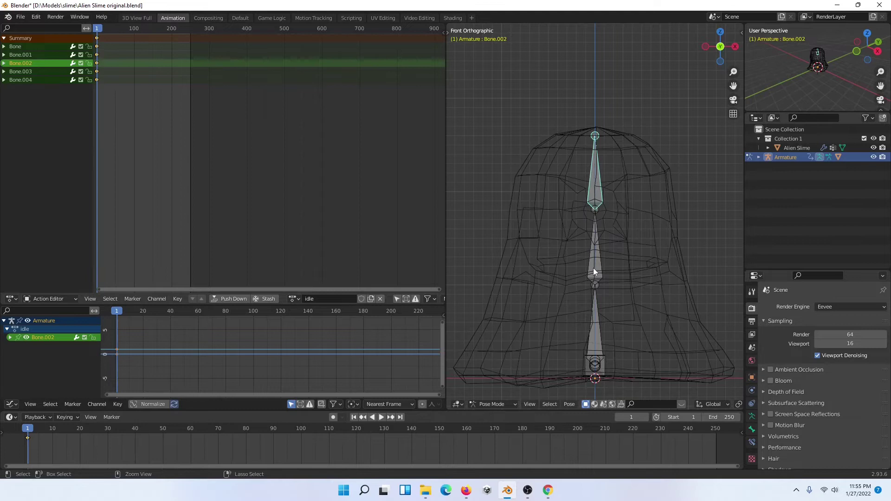
{"action": "left_click", "coordinate": [597, 269], "text": "shift"}
{"action": "left_click", "coordinate": [595, 193], "text": "shift"}
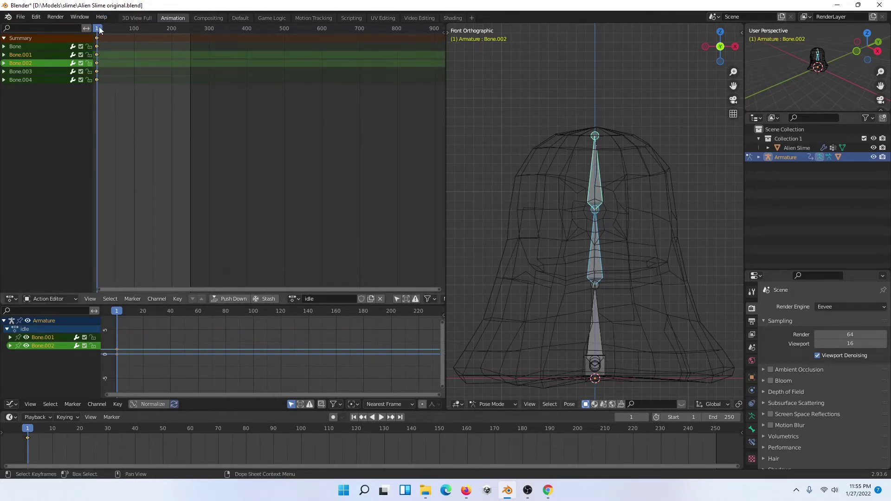
Move the current frame to 40 with the frame-0 keys in view
{"action": "key", "text": "space"}
{"action": "left_click_drag", "start_coordinate": [106, 31], "coordinate": [112, 30]}
{"action": "scroll", "coordinate": [114, 38], "scroll_direction": "up", "scroll_amount": 3}
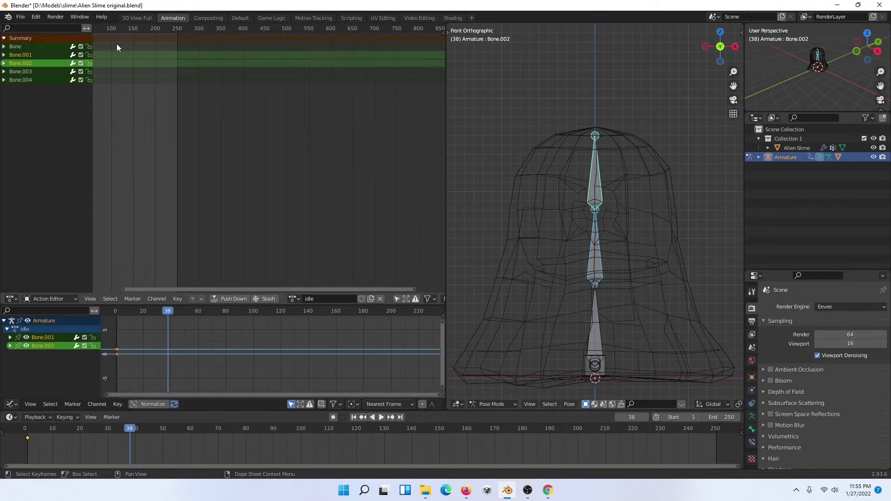
{"action": "scroll", "coordinate": [118, 53], "scroll_direction": "down", "scroll_amount": 4, "text": "ctrl"}
{"action": "left_click_drag", "start_coordinate": [250, 289], "coordinate": [119, 178]}
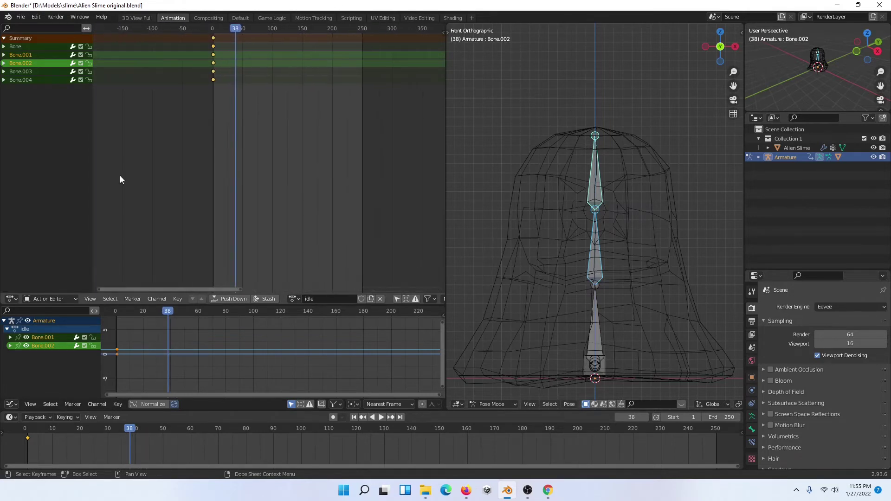
{"action": "left_click", "coordinate": [237, 29]}
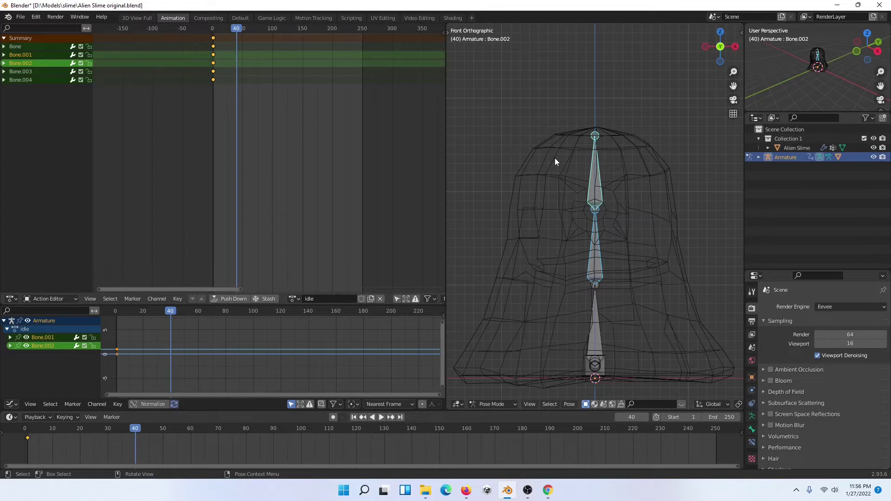
Set the upper bones' Y rotation to -0.400 and key their Location & Rotation at frame 40
{"action": "key", "text": "r"}
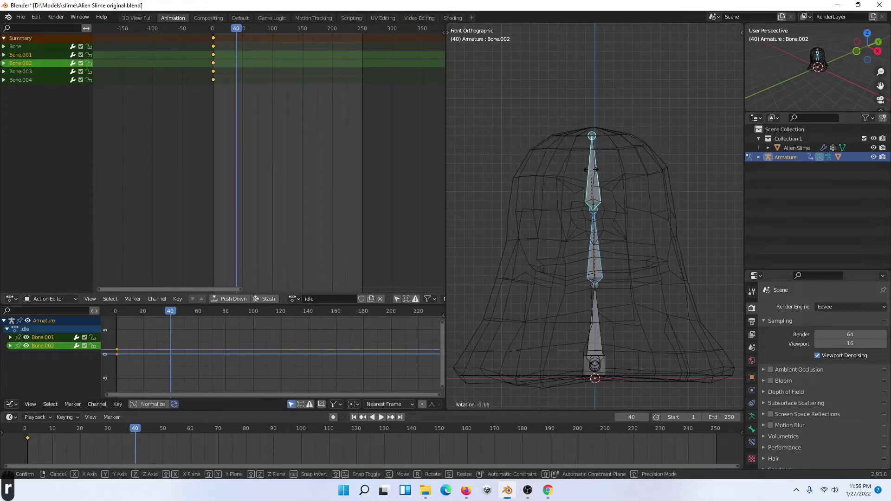
{"action": "left_click", "coordinate": [590, 174]}
{"action": "key", "text": "ctrl+z"}
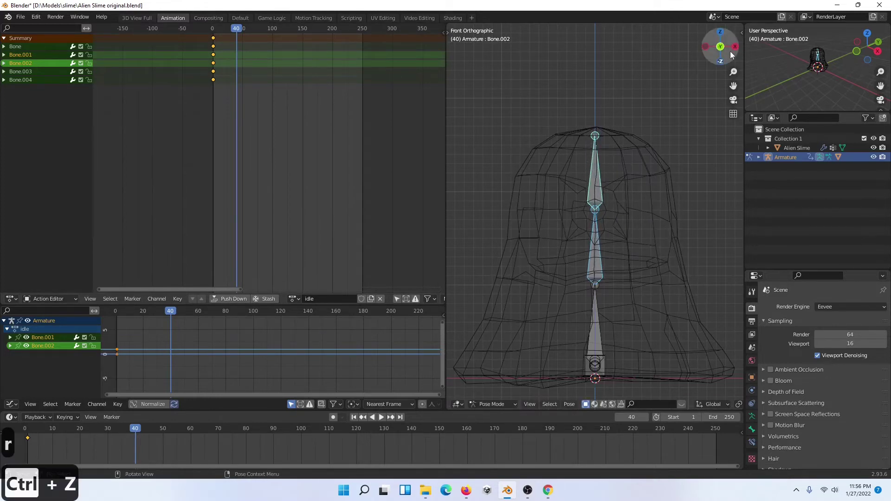
{"action": "key", "text": "ctrl+z"}
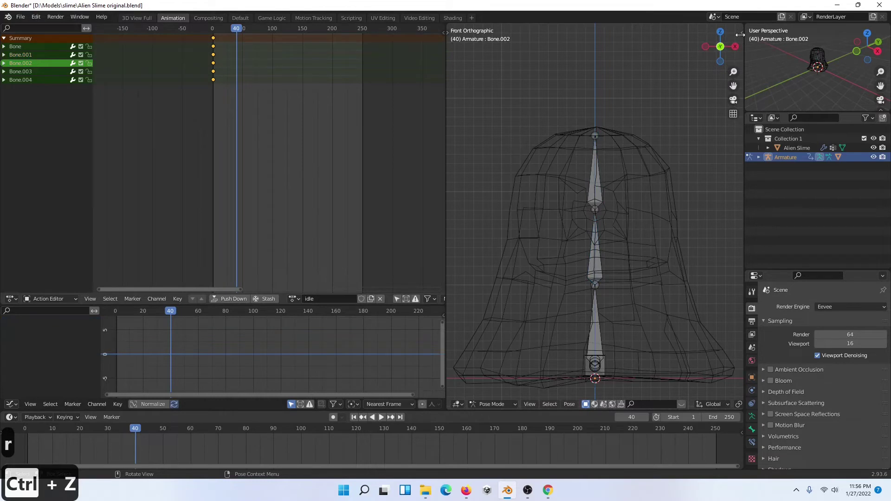
{"action": "left_click", "coordinate": [740, 34]}
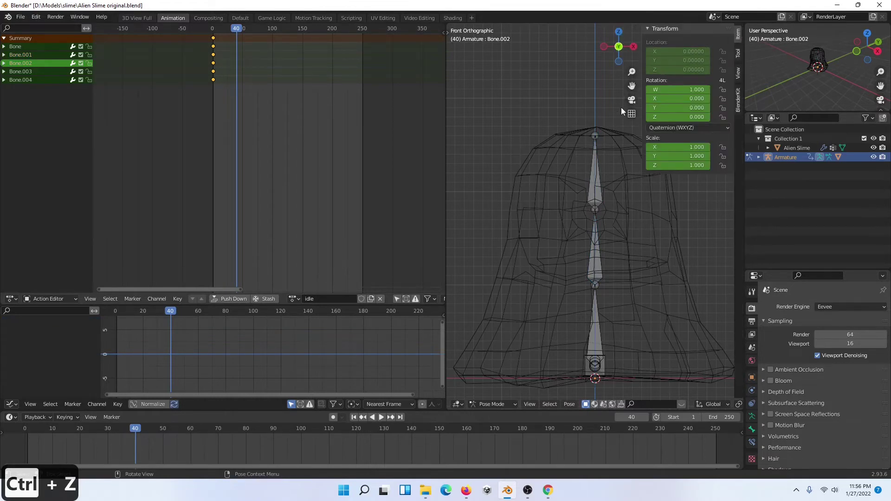
{"action": "left_click_drag", "start_coordinate": [622, 110], "coordinate": [516, 276]}
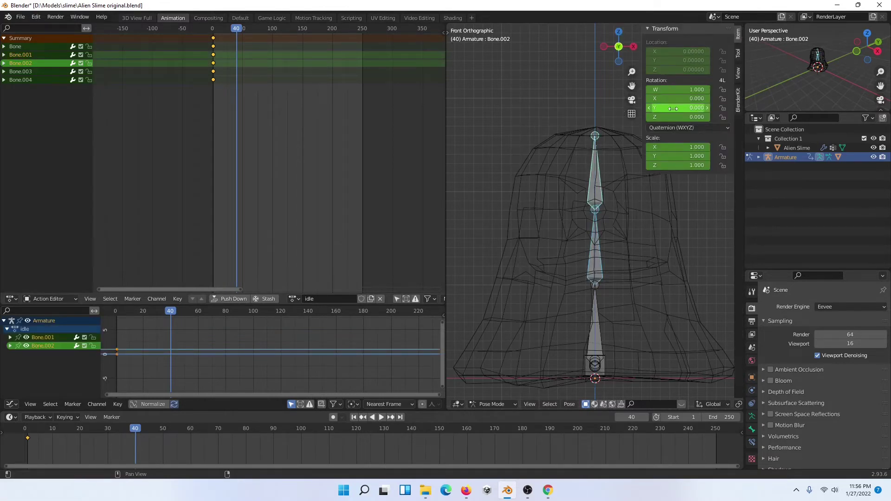
{"action": "left_click_drag", "start_coordinate": [673, 108], "coordinate": [641, 108]}
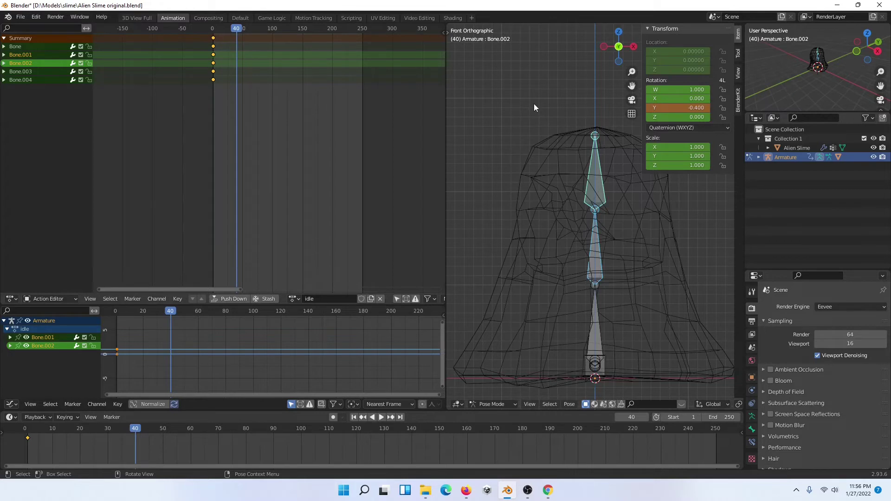
{"action": "key", "text": "i"}
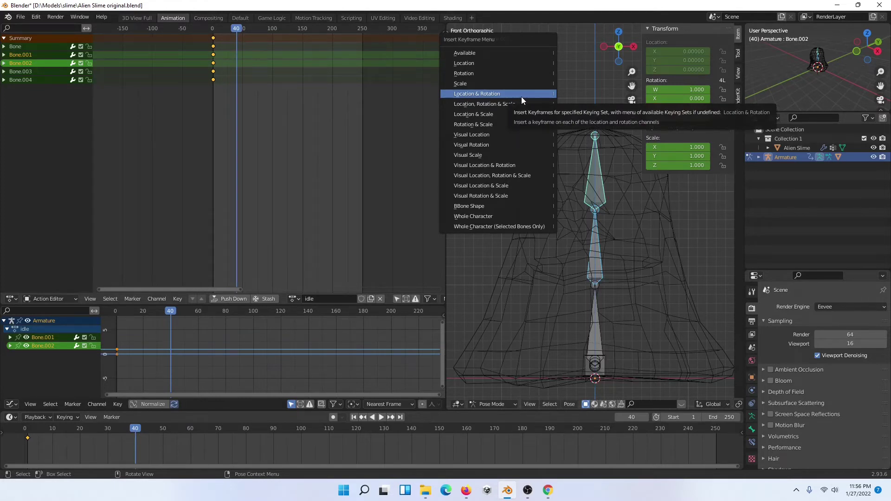
{"action": "left_click", "coordinate": [522, 96]}
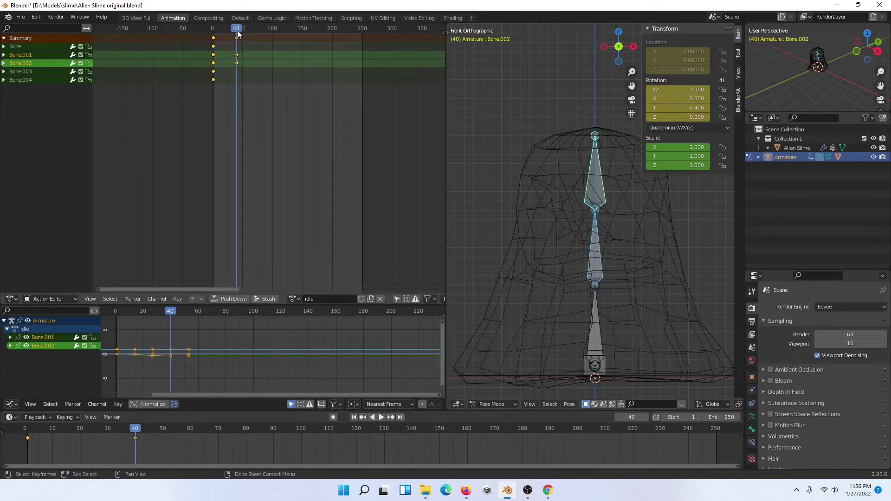
Duplicate the frame-1 rest keys of all five bones and move the copies to frame 80
{"action": "key", "text": "space"}
{"action": "mouse_move", "coordinate": [238, 32]}
{"action": "left_mouse_down"}
{"action": "mouse_move", "coordinate": [213, 33]}
{"action": "mouse_move", "coordinate": [237, 33]}
{"action": "left_mouse_up"}
{"action": "left_click_drag", "start_coordinate": [217, 95], "coordinate": [203, 35]}
{"action": "key", "text": "shift+d"}
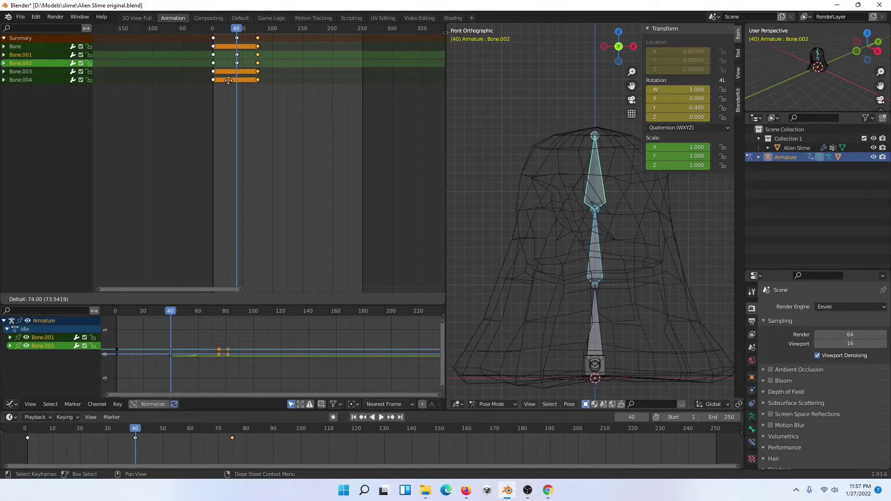
{"action": "left_click", "coordinate": [228, 80]}
{"action": "scroll", "coordinate": [253, 65], "scroll_direction": "up", "scroll_amount": 6}
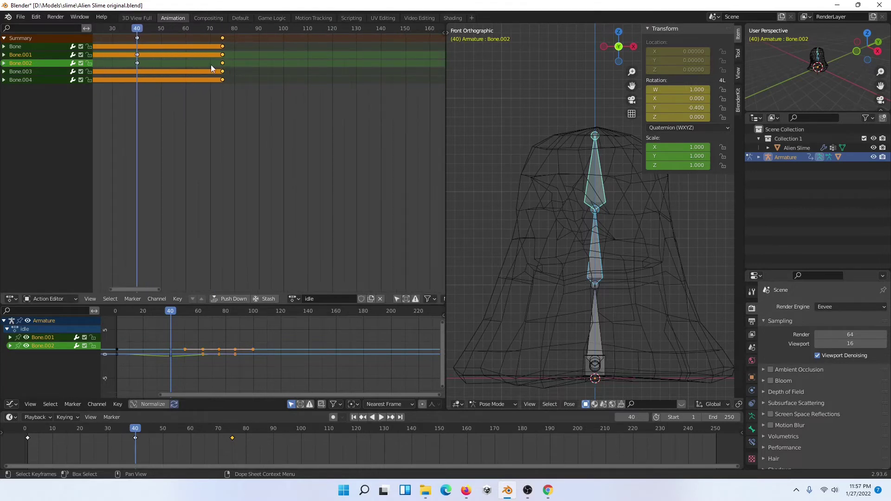
{"action": "key", "text": "g"}
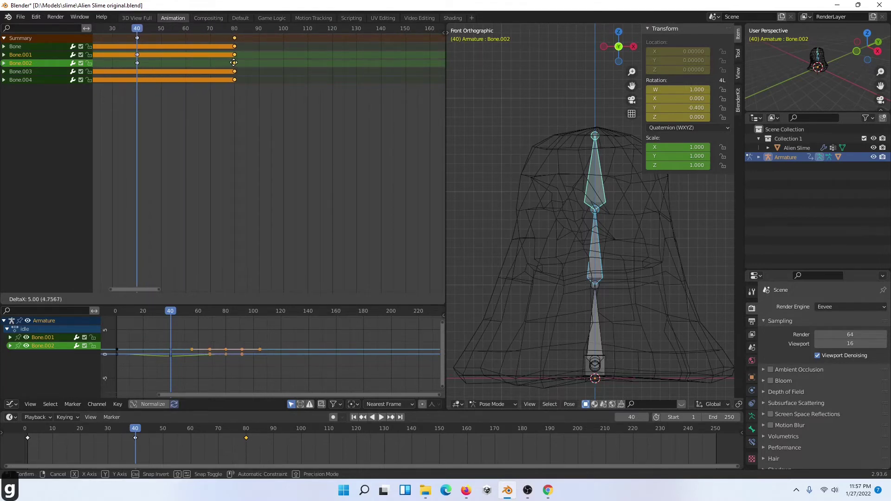
{"action": "left_click", "coordinate": [233, 62]}
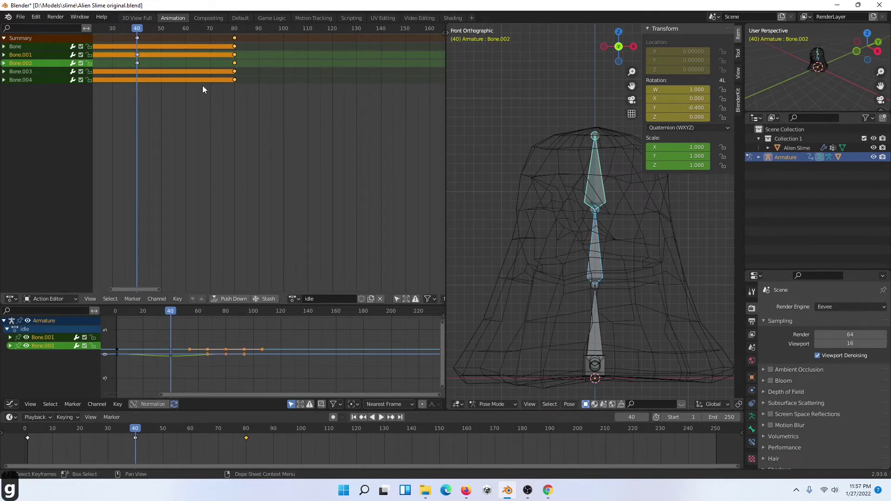
{"action": "scroll", "coordinate": [213, 83], "scroll_direction": "down", "scroll_amount": 3}
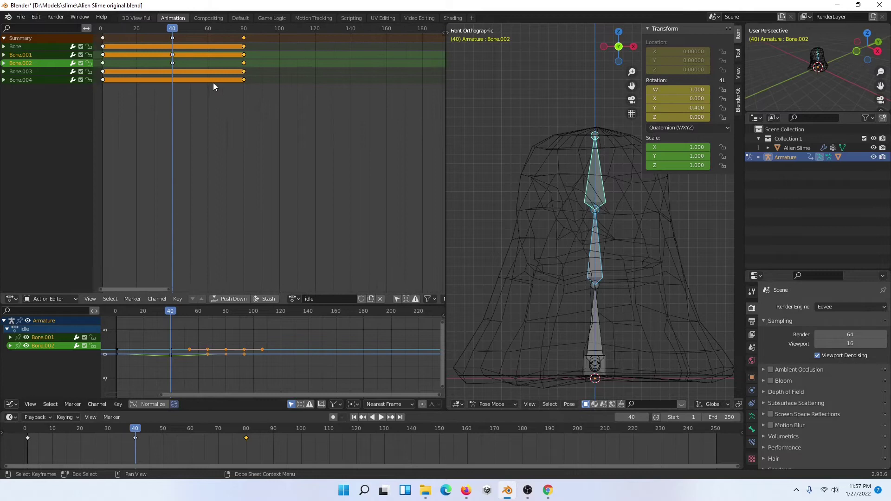
At frame 120, set Bone.002's Y rotation to 0.300 and key Location & Rotation
{"action": "key", "text": "space"}
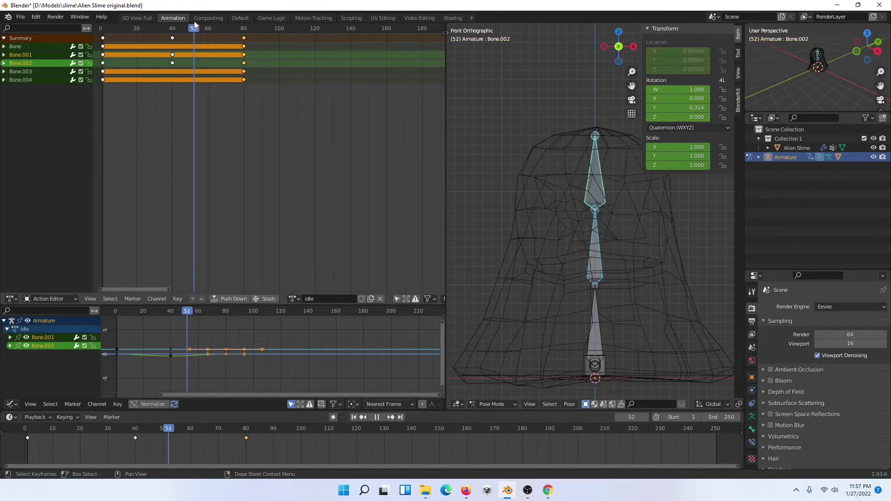
{"action": "key", "text": "space"}
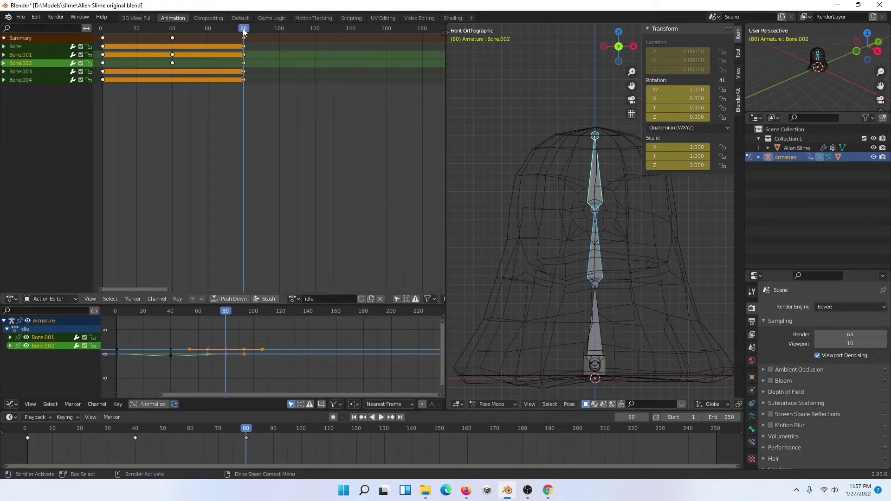
{"action": "key", "text": "space"}
{"action": "left_click_drag", "start_coordinate": [245, 27], "coordinate": [316, 31]}
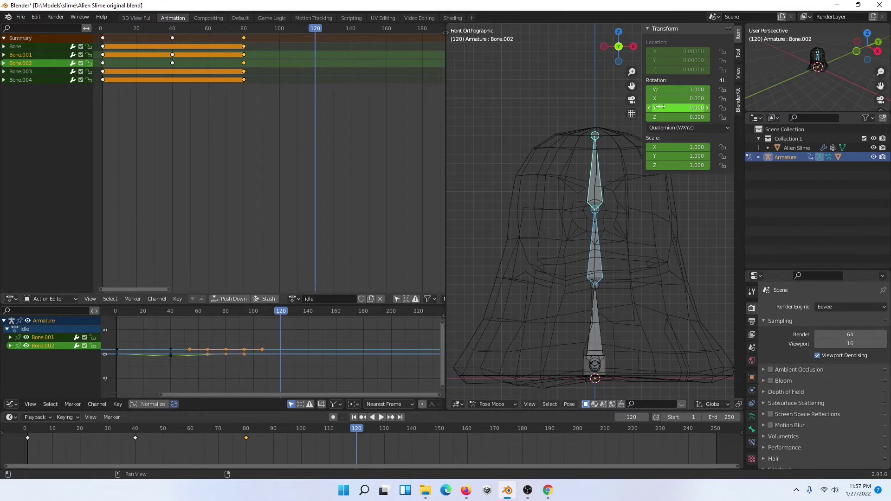
{"action": "left_click_drag", "start_coordinate": [660, 107], "coordinate": [696, 106]}
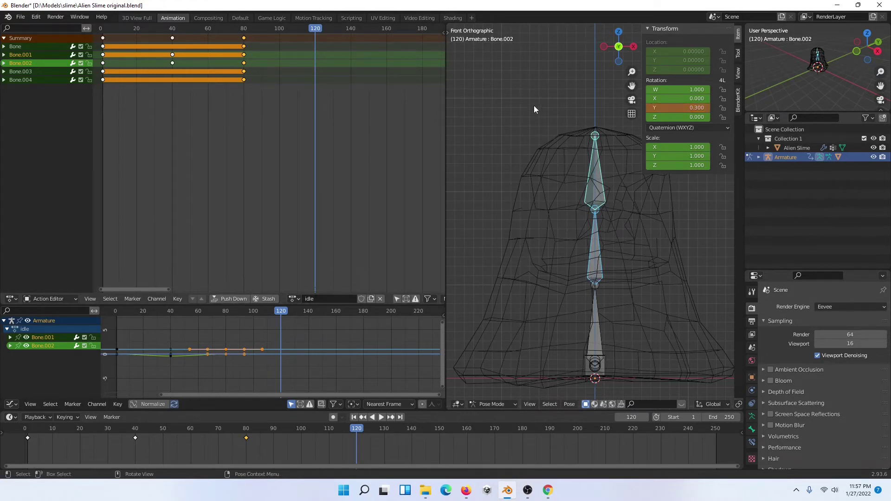
{"action": "key", "text": "i"}
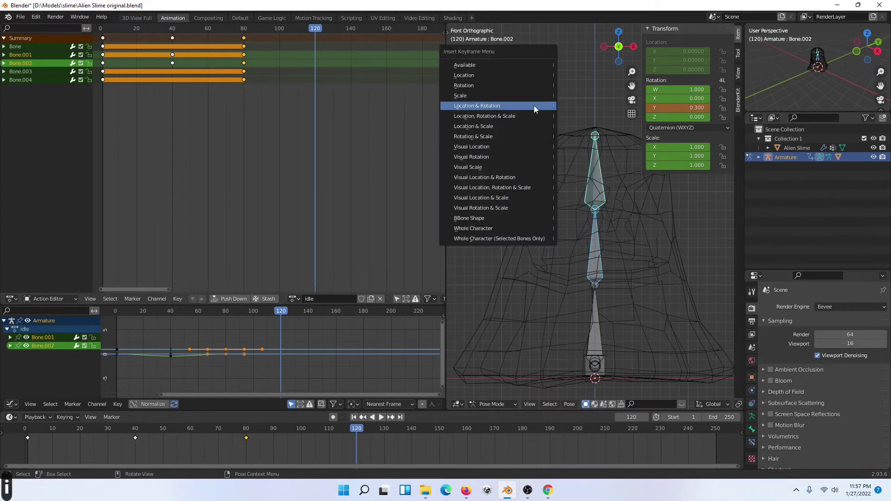
{"action": "left_click", "coordinate": [494, 107]}
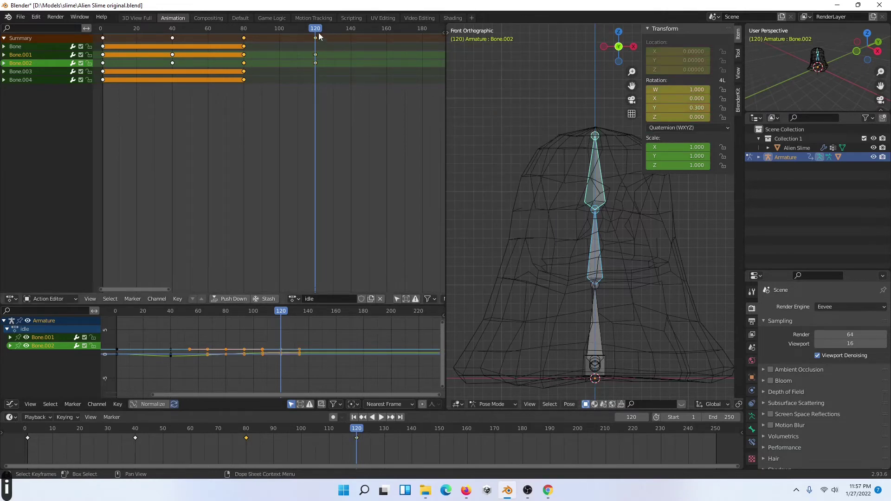
Duplicate the frame-80 rest keys to frame 150, then return to frame 1
{"action": "mouse_move", "coordinate": [319, 33]}
{"action": "left_mouse_down"}
{"action": "mouse_move", "coordinate": [244, 32]}
{"action": "mouse_move", "coordinate": [316, 32]}
{"action": "left_mouse_up"}
{"action": "left_click_drag", "start_coordinate": [262, 104], "coordinate": [230, 13]}
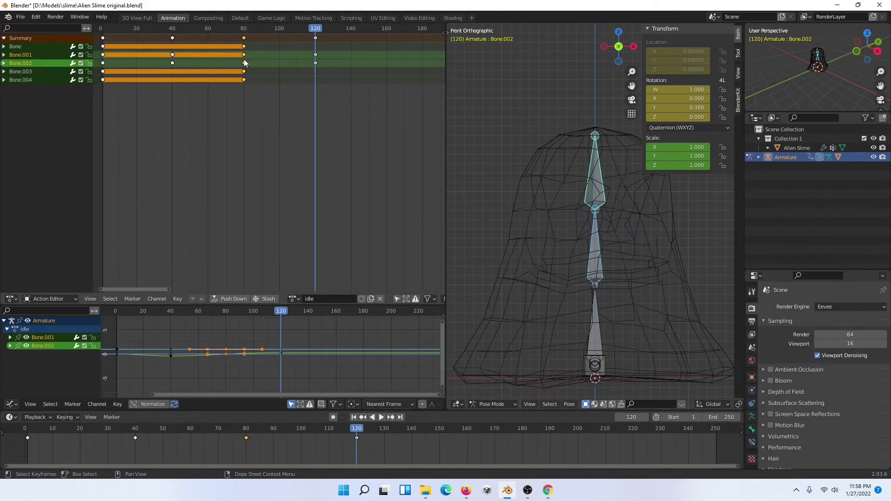
{"action": "key", "text": "shift+d"}
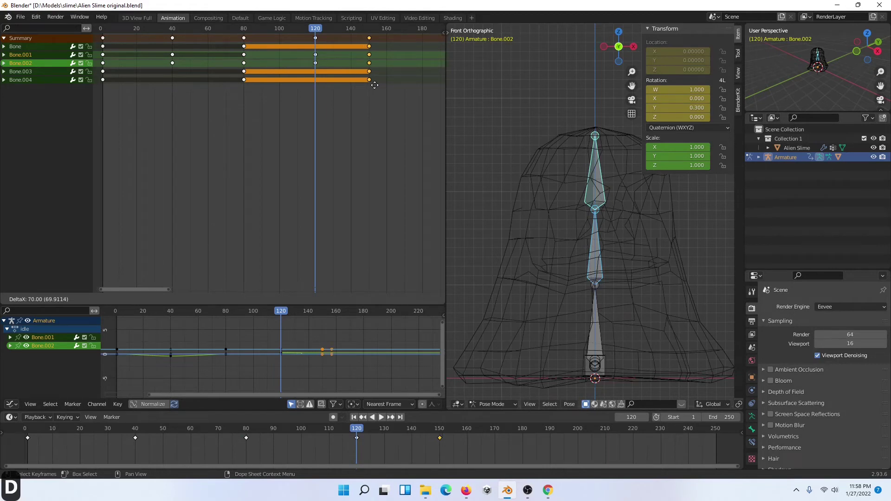
{"action": "left_click", "coordinate": [375, 85]}
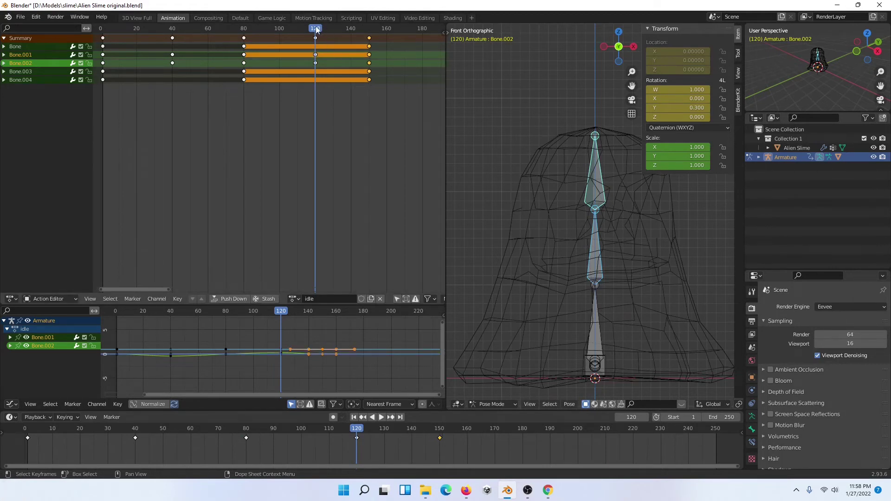
{"action": "left_click_drag", "start_coordinate": [314, 33], "coordinate": [371, 29]}
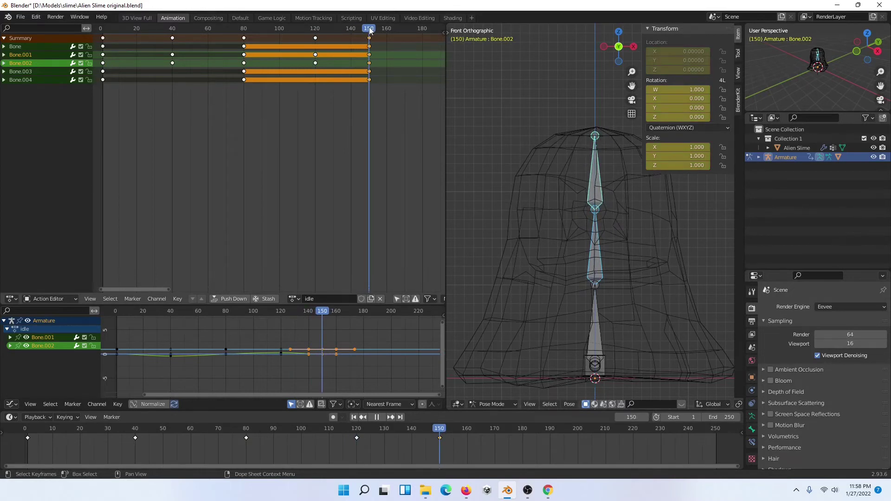
{"action": "left_click_drag", "start_coordinate": [370, 31], "coordinate": [104, 37]}
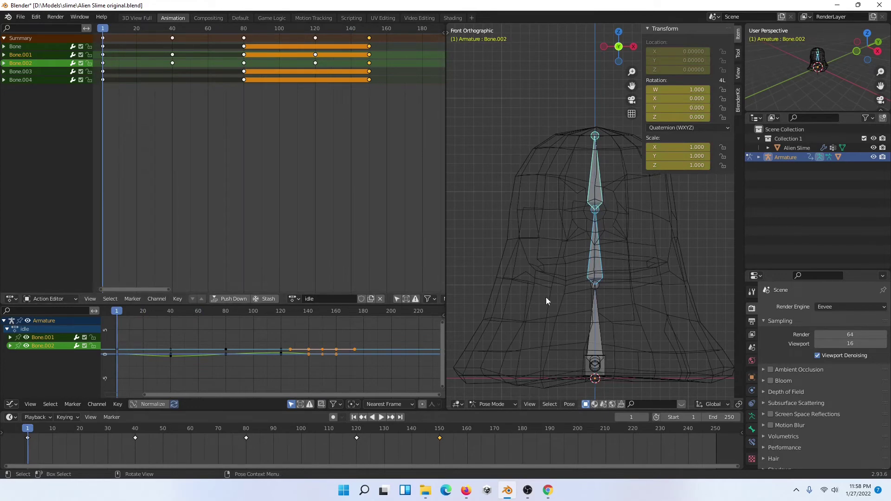
Widen the 3D view, switch to Material Preview shading, and preview the idle animation
{"action": "left_click_drag", "start_coordinate": [446, 353], "coordinate": [270, 349]}
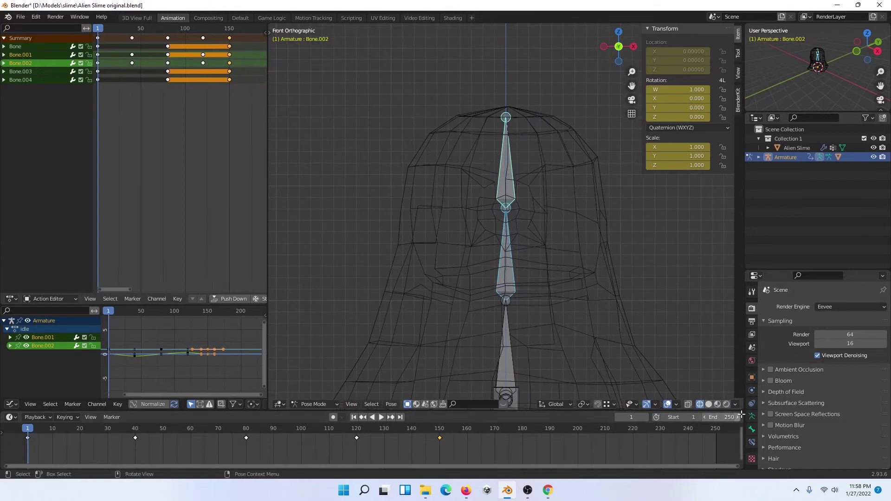
{"action": "left_click", "coordinate": [717, 405]}
{"action": "scroll", "coordinate": [687, 319], "scroll_direction": "down", "scroll_amount": 3}
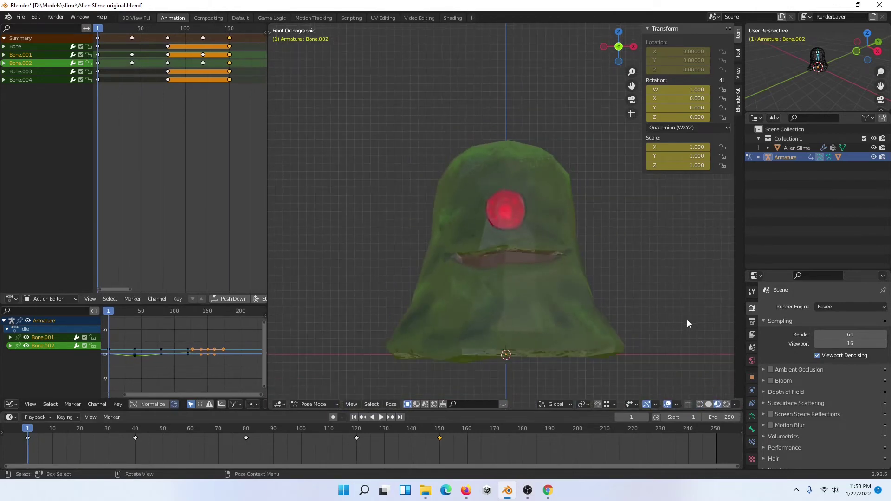
{"action": "left_click", "coordinate": [383, 418]}
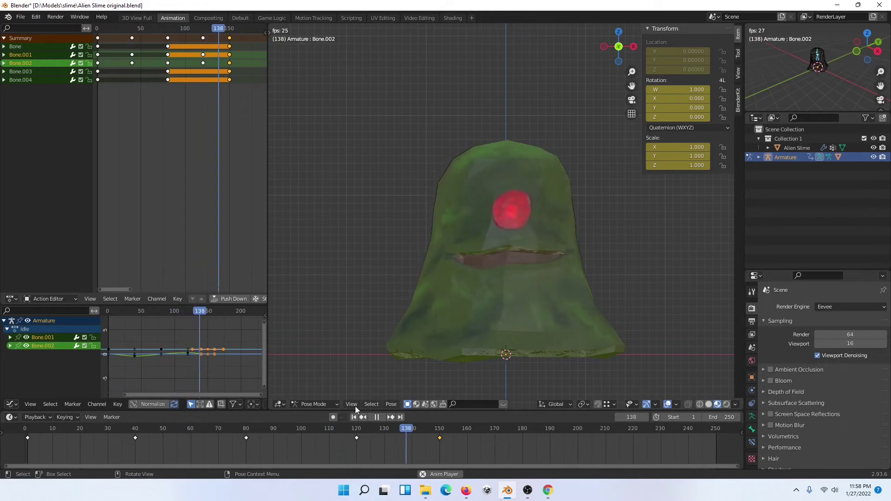
{"action": "left_click", "coordinate": [373, 418]}
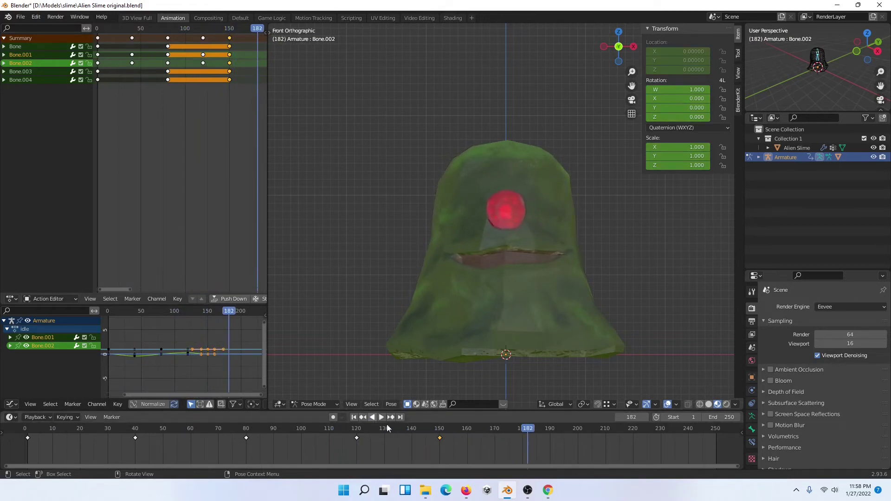
Set the Timeline end frame to 150 and play the loop from the start
{"action": "left_click_drag", "start_coordinate": [518, 410], "coordinate": [457, 327]}
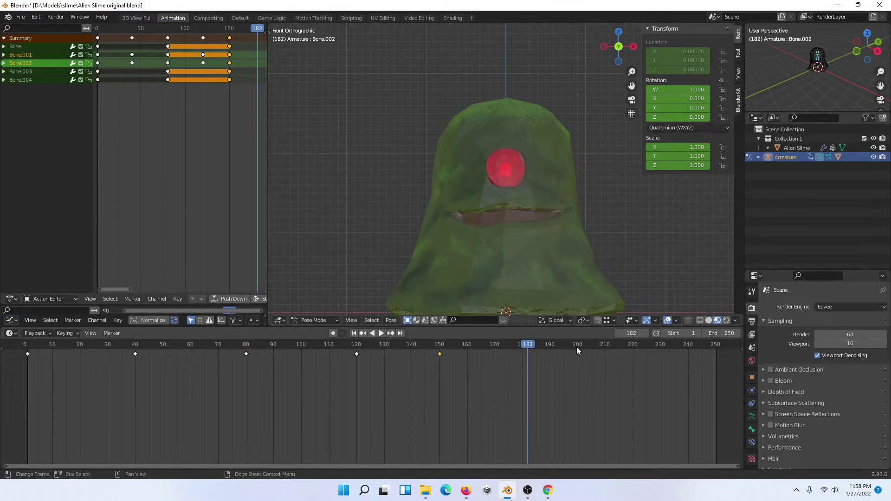
{"action": "left_click_drag", "start_coordinate": [727, 333], "coordinate": [541, 334]}
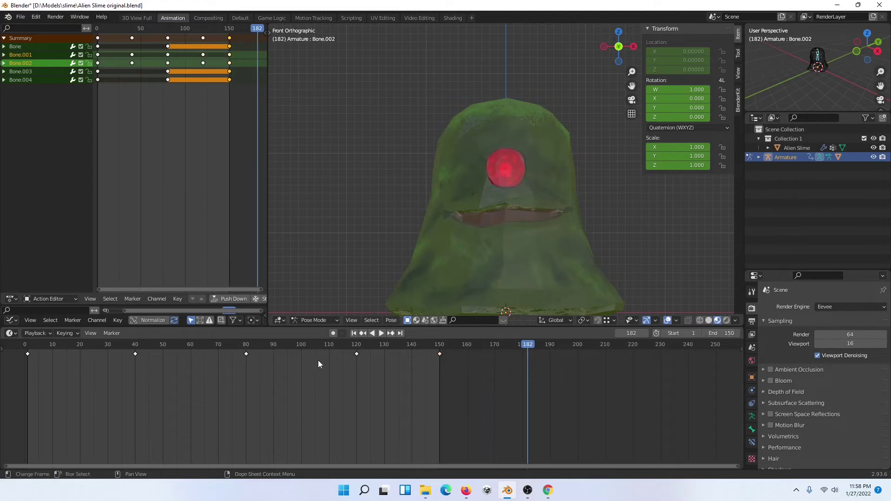
{"action": "left_click", "coordinate": [382, 334]}
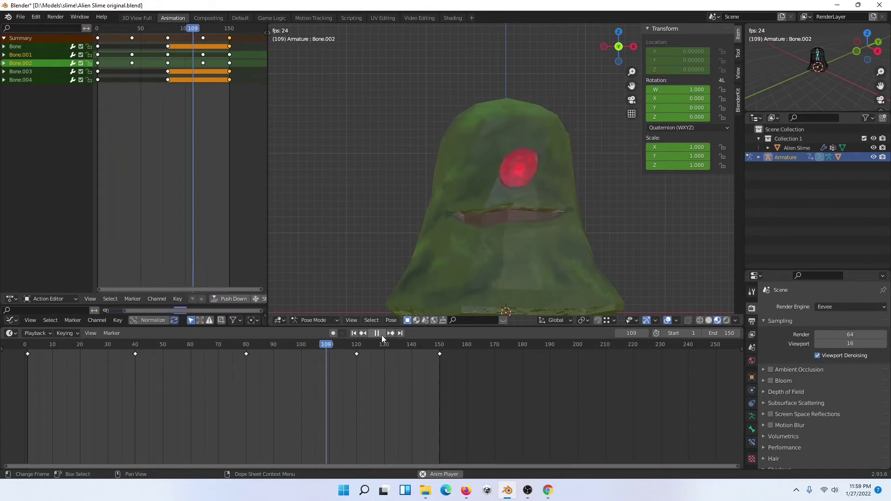
Stop playback, enlarge the Action Editor, and push the idle action down to an NLA strip
{"action": "left_click", "coordinate": [381, 335]}
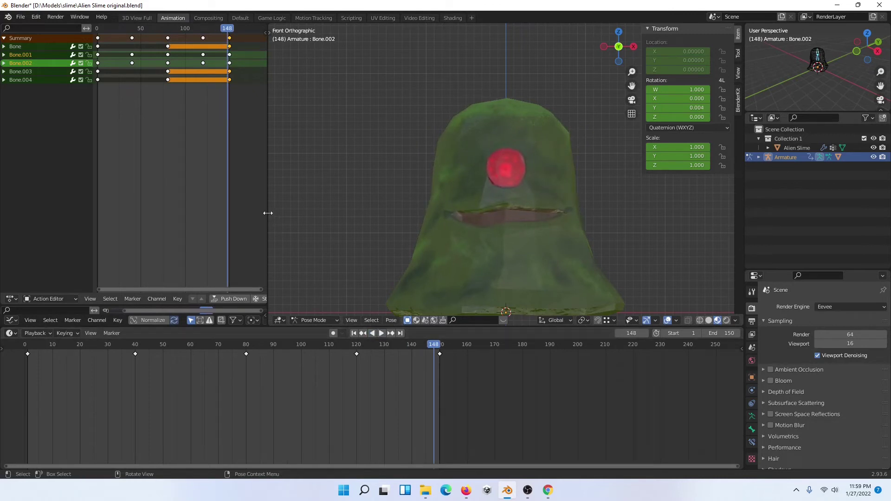
{"action": "left_click_drag", "start_coordinate": [268, 213], "coordinate": [437, 212]}
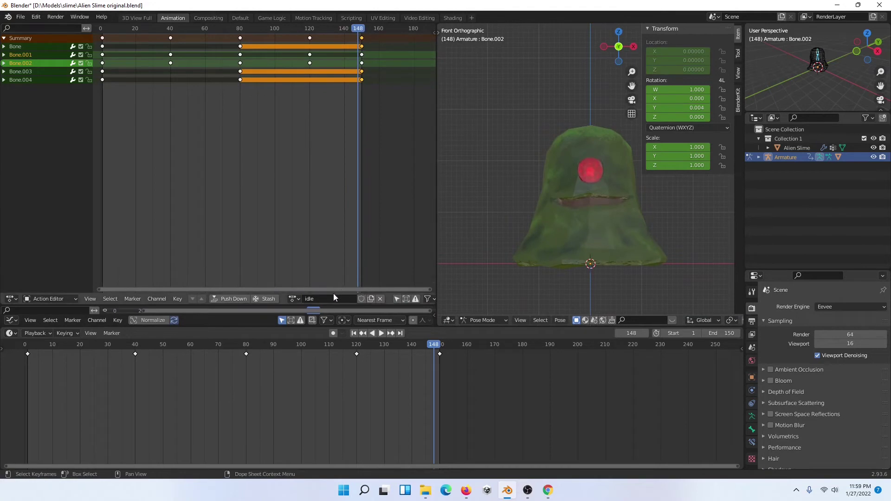
{"action": "left_click_drag", "start_coordinate": [330, 307], "coordinate": [295, 159]}
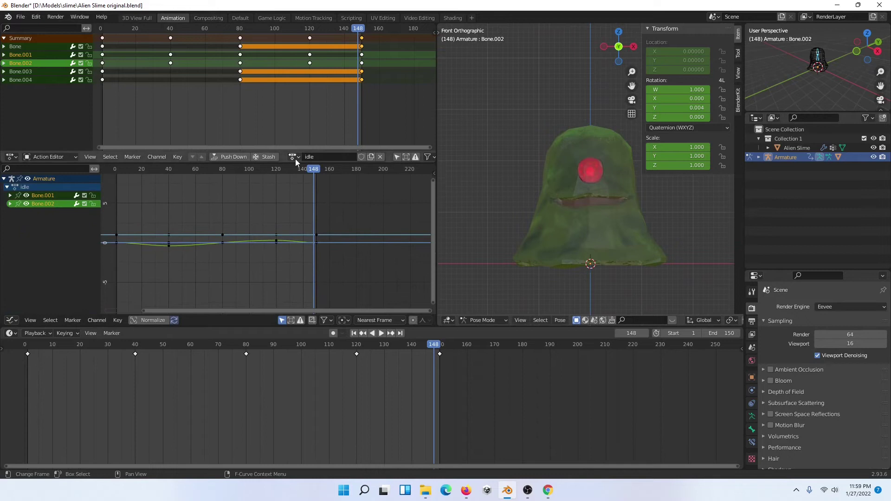
{"action": "left_click", "coordinate": [229, 156]}
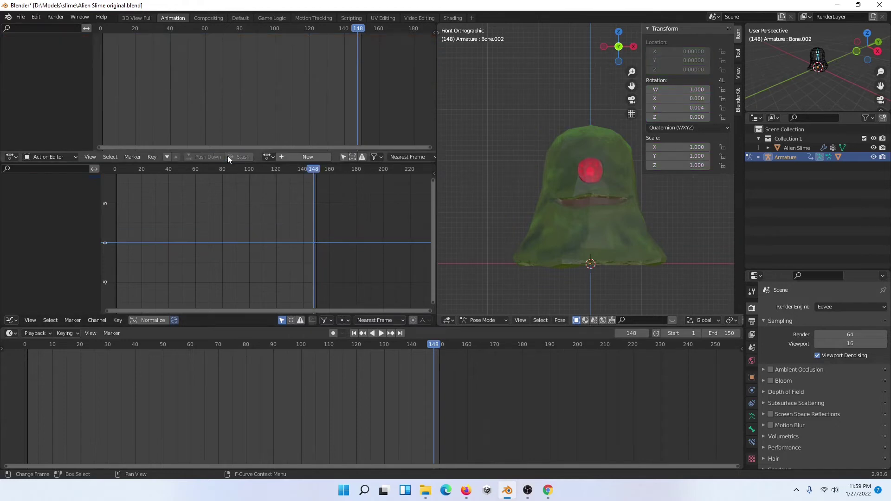
Expand the Armature's animation data in the Outliner and select the idle action in its NLA track
{"action": "left_click", "coordinate": [759, 157]}
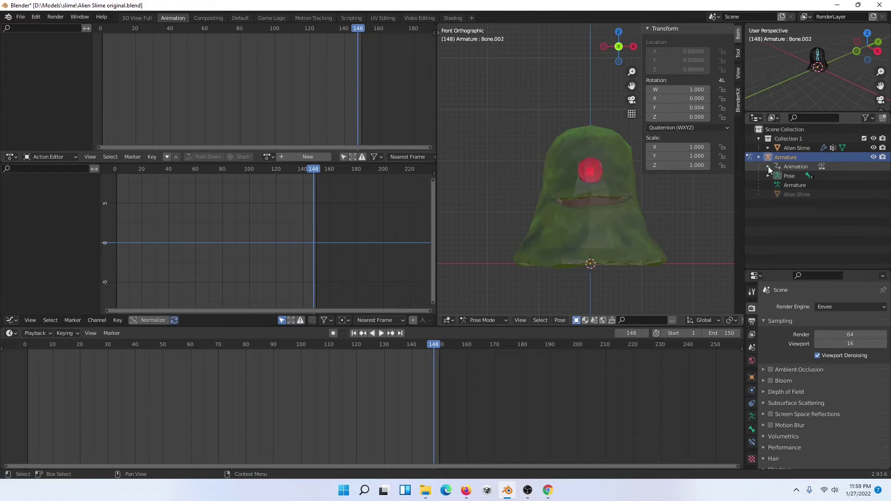
{"action": "left_click", "coordinate": [768, 166]}
{"action": "left_click", "coordinate": [778, 176]}
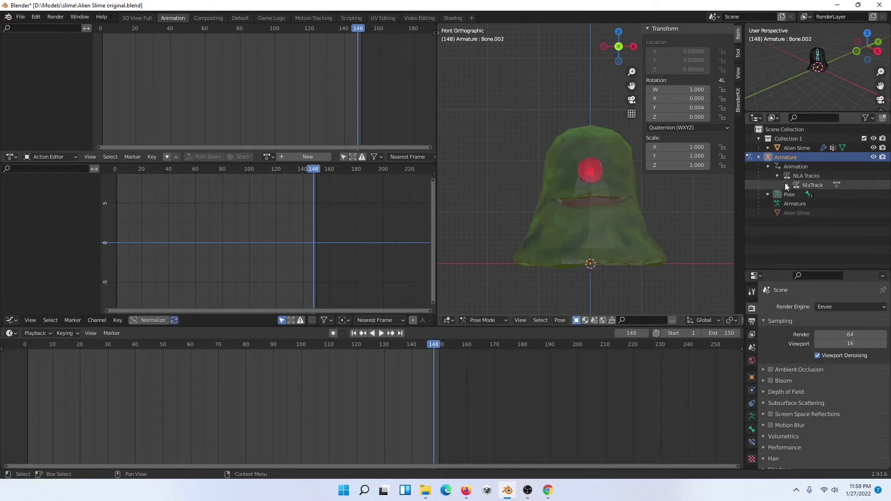
{"action": "left_click", "coordinate": [787, 185]}
{"action": "left_click", "coordinate": [823, 195]}
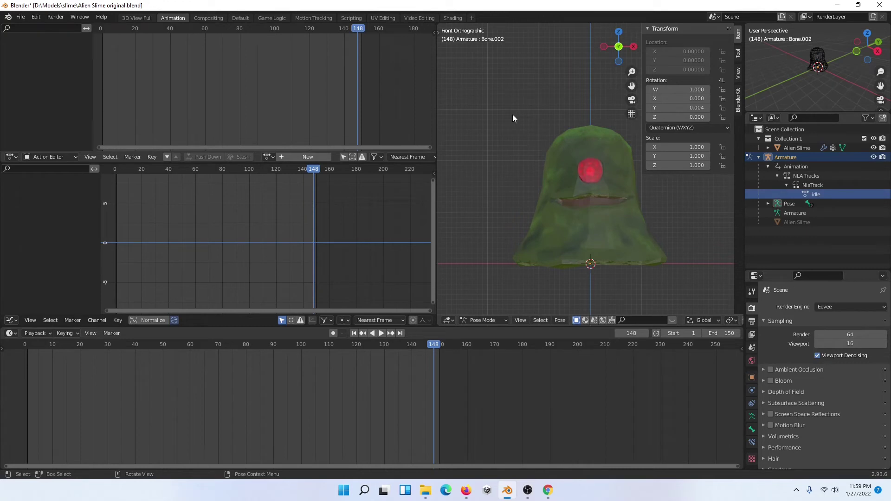
Switch to the Default workspace and change the armature from Pose Mode to Object Mode
{"action": "key", "text": "a"}
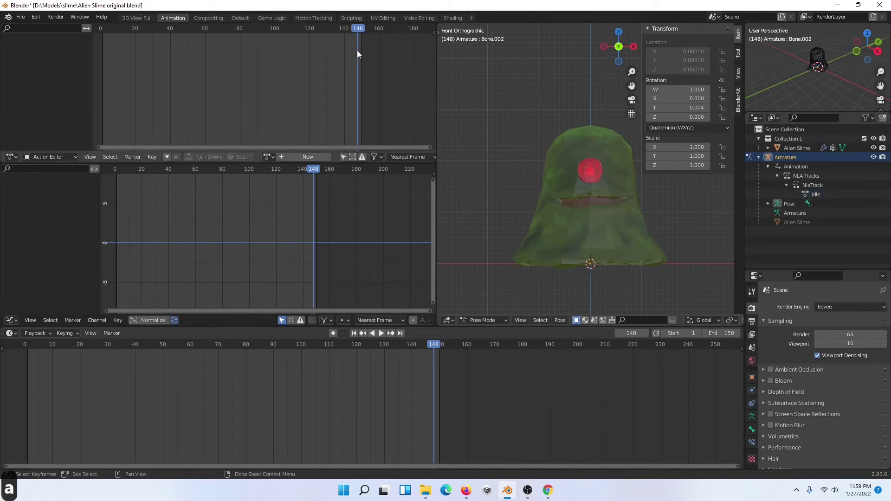
{"action": "left_click", "coordinate": [240, 18]}
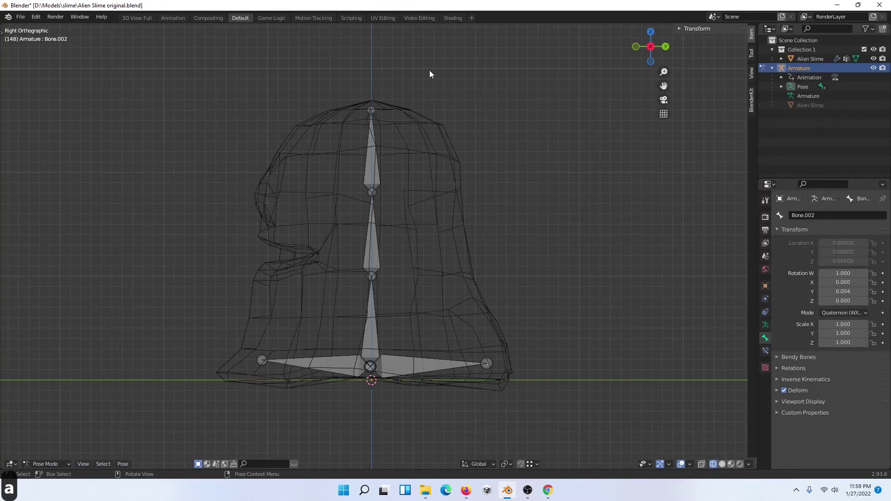
{"action": "left_click", "coordinate": [43, 464]}
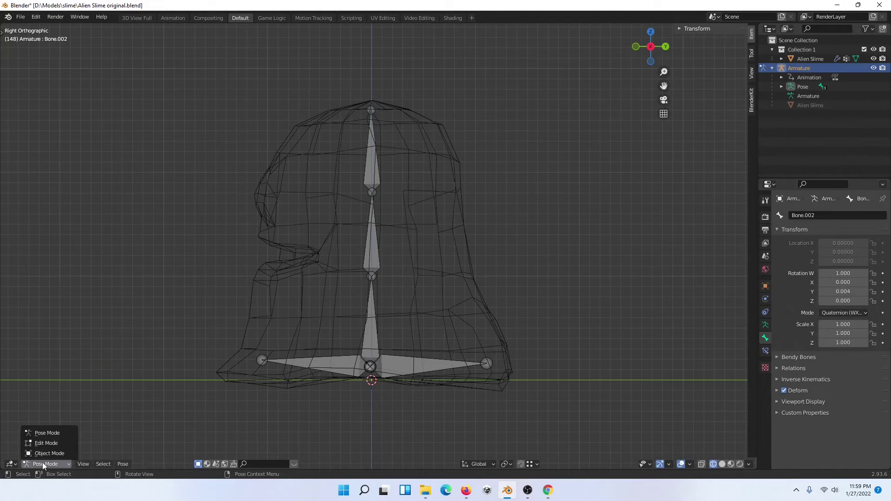
{"action": "left_click", "coordinate": [43, 457]}
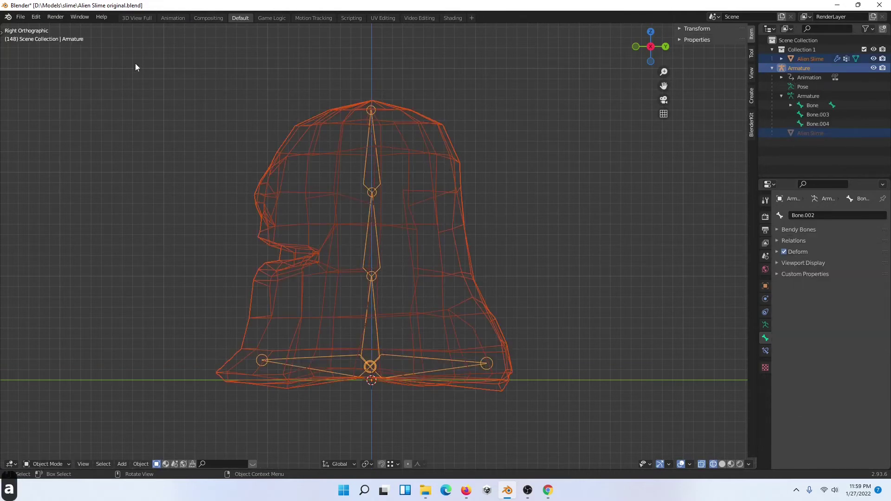
Start a glTF 2.0 export with the Format set to glTF Separate
{"action": "left_click", "coordinate": [21, 17]}
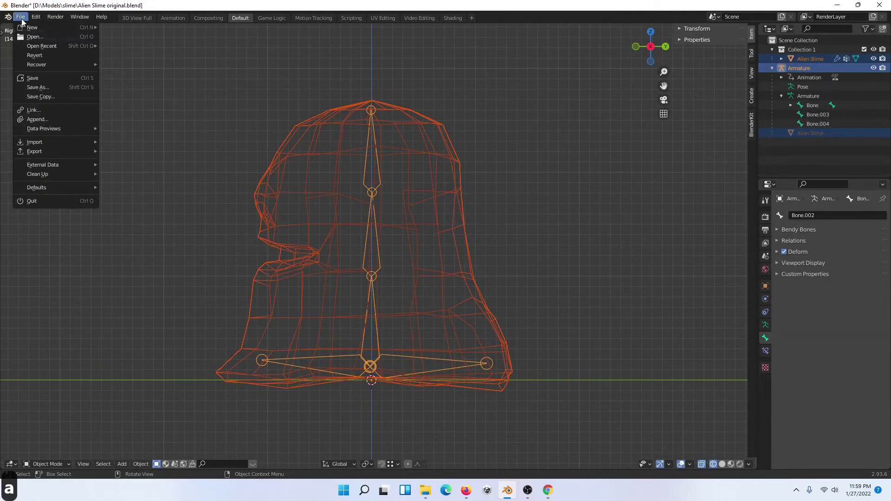
{"action": "mouse_move", "coordinate": [39, 157]}
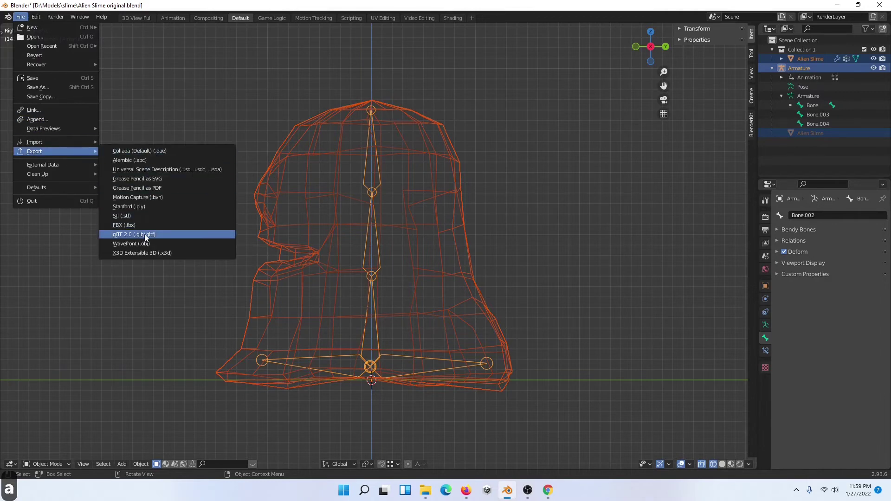
{"action": "left_click", "coordinate": [160, 234]}
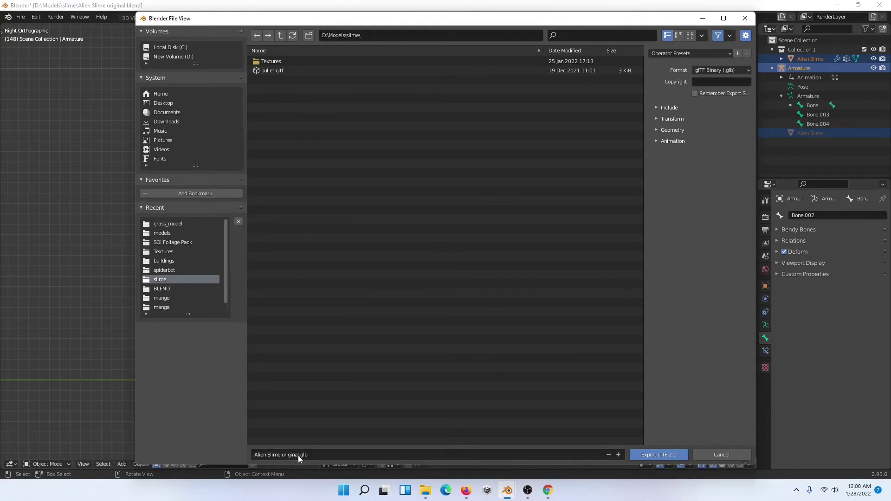
{"action": "left_click", "coordinate": [709, 71]}
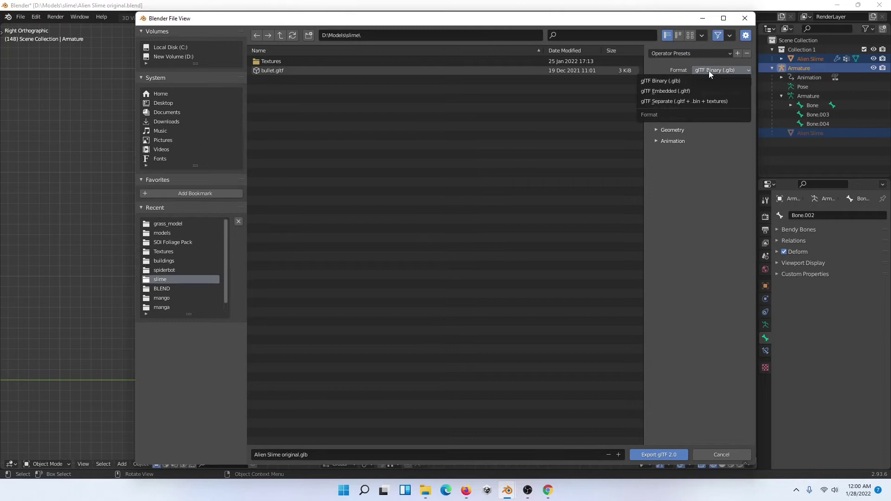
{"action": "left_click", "coordinate": [689, 100]}
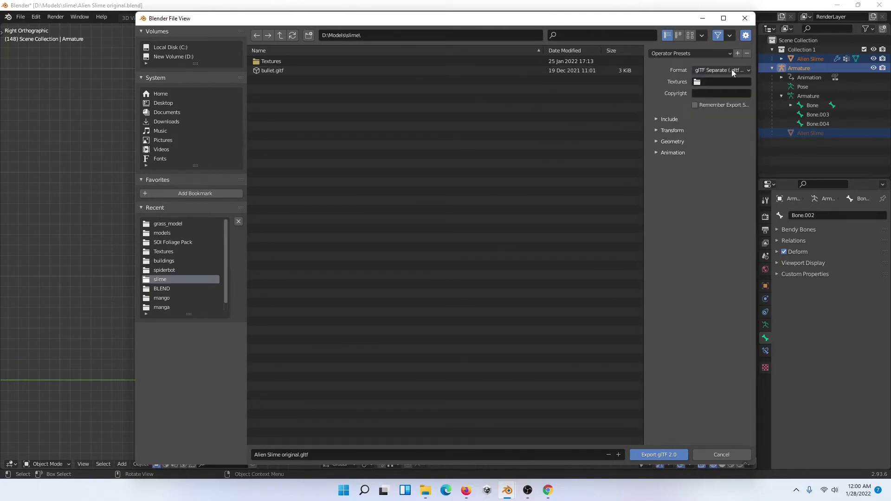
Include Selected Objects and animations, and export 'Alien Slime original.gltf' to D:\Models\slime
{"action": "left_click", "coordinate": [672, 119]}
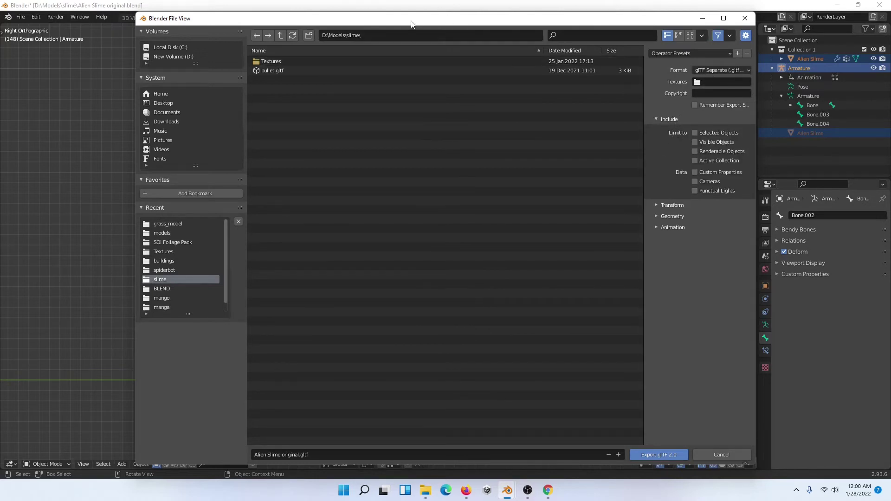
{"action": "mouse_move", "coordinate": [411, 23]}
{"action": "left_mouse_down"}
{"action": "mouse_move", "coordinate": [841, 32]}
{"action": "mouse_move", "coordinate": [553, 16]}
{"action": "mouse_move", "coordinate": [405, 22]}
{"action": "left_mouse_up"}
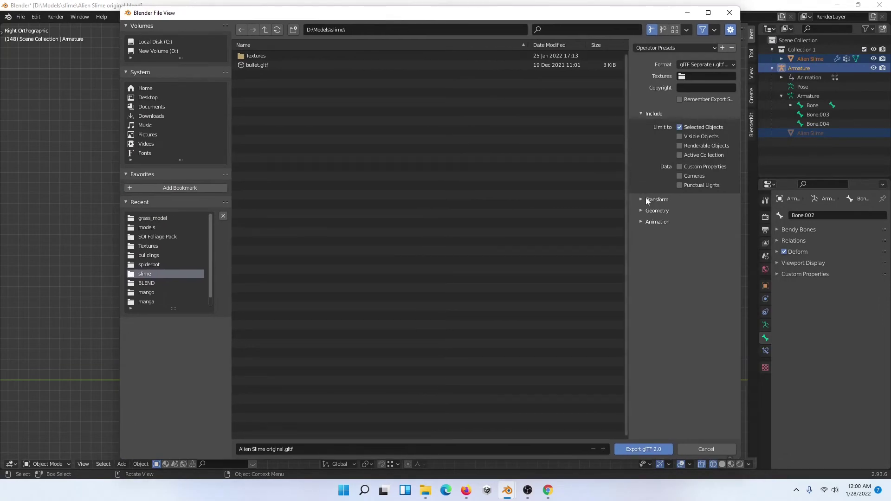
{"action": "left_click_drag", "start_coordinate": [382, 14], "coordinate": [366, 23]}
{"action": "left_click", "coordinate": [638, 209]}
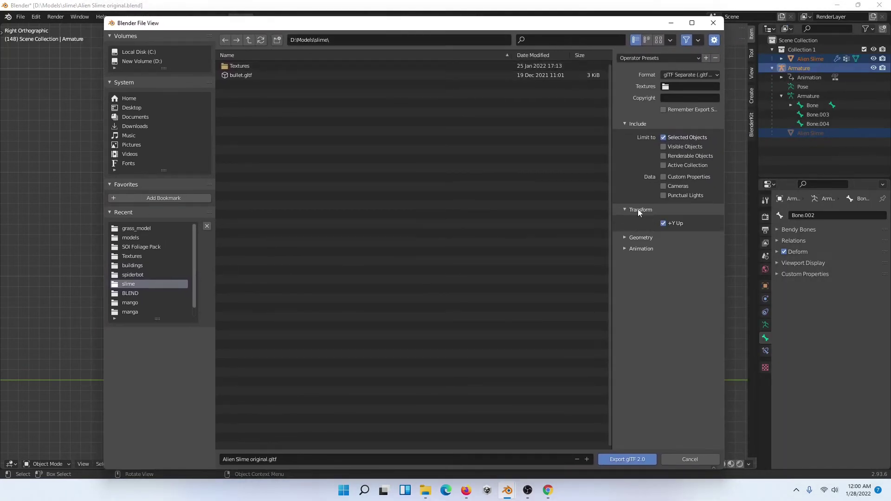
{"action": "left_click", "coordinate": [637, 238]}
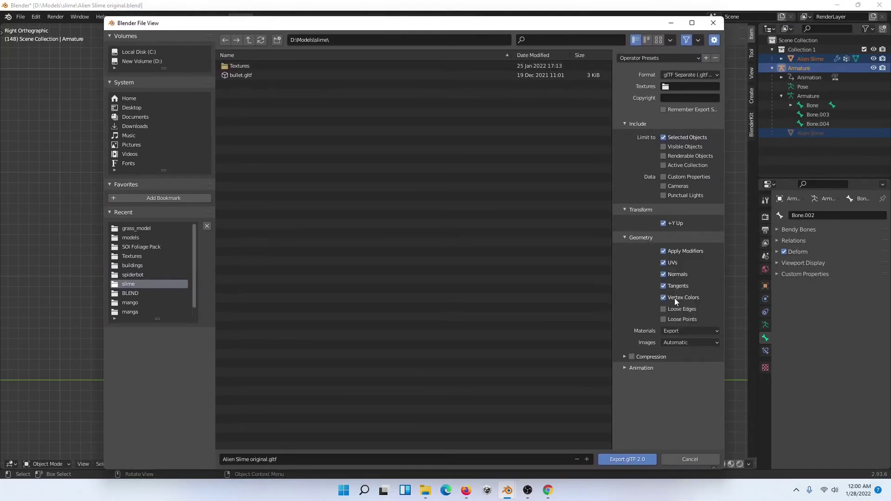
{"action": "left_click", "coordinate": [627, 367]}
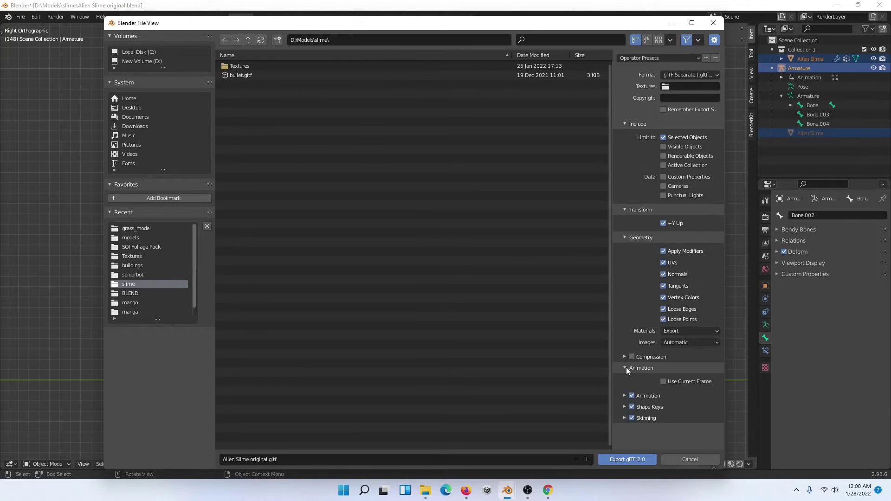
{"action": "left_click", "coordinate": [624, 396]}
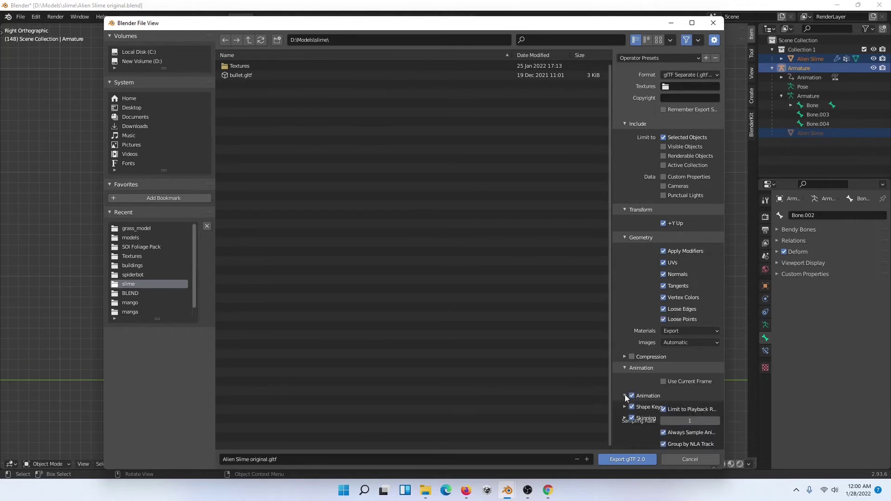
{"action": "scroll", "coordinate": [640, 388], "scroll_direction": "down", "scroll_amount": 2}
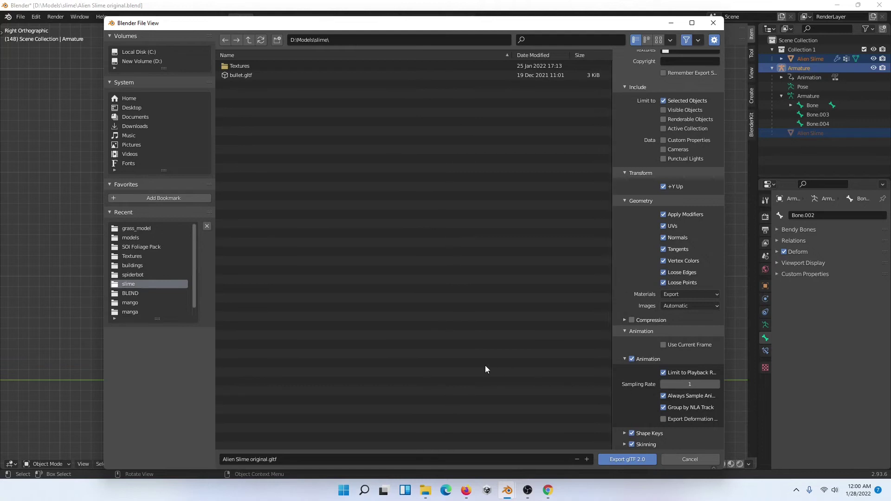
{"action": "scroll", "coordinate": [634, 141], "scroll_direction": "up", "scroll_amount": 2}
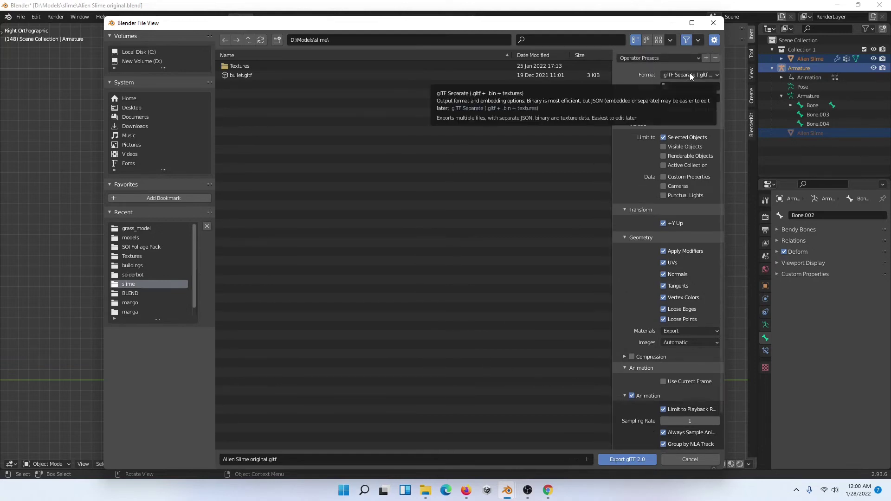
{"action": "left_click", "coordinate": [629, 460]}
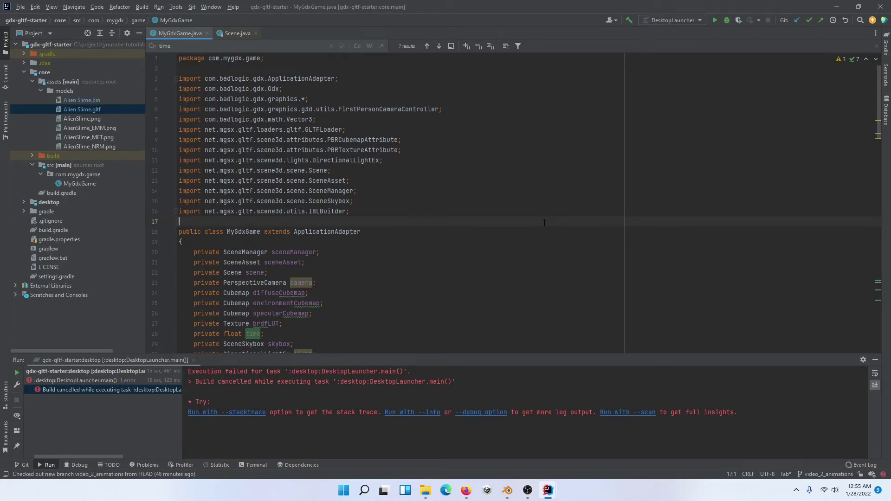
{"action": "left_click", "coordinate": [93, 102]}
{"action": "left_click", "coordinate": [104, 107]}
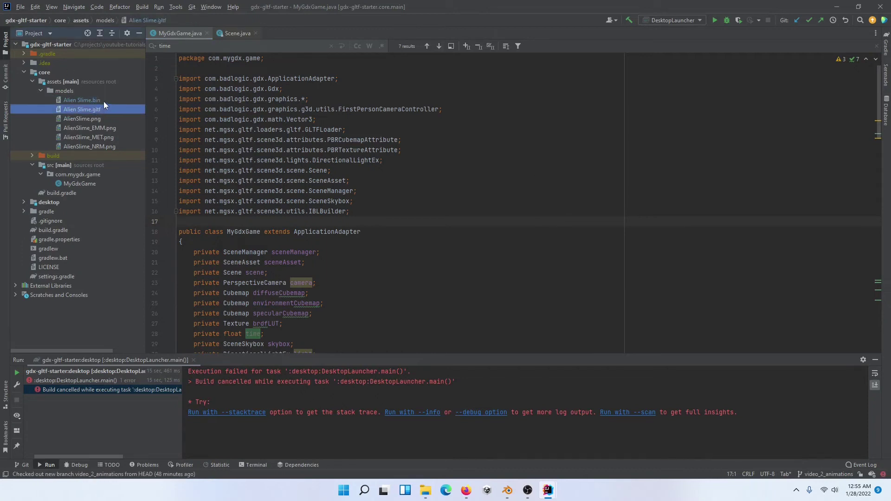
{"action": "left_click", "coordinate": [104, 101]}
{"action": "left_click", "coordinate": [102, 111]}
{"action": "scroll", "coordinate": [403, 234], "scroll_direction": "down", "scroll_amount": 16}
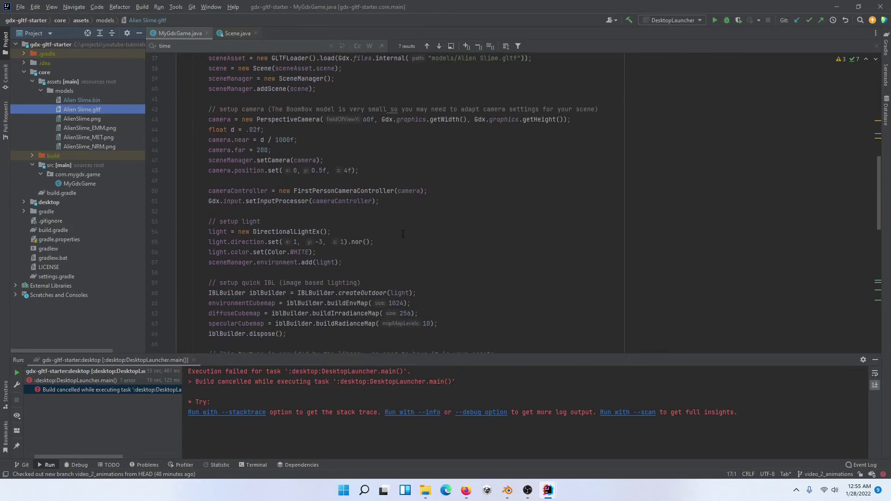
{"action": "scroll", "coordinate": [403, 234], "scroll_direction": "down", "scroll_amount": 2}
{"action": "scroll", "coordinate": [403, 233], "scroll_direction": "up", "scroll_amount": 10}
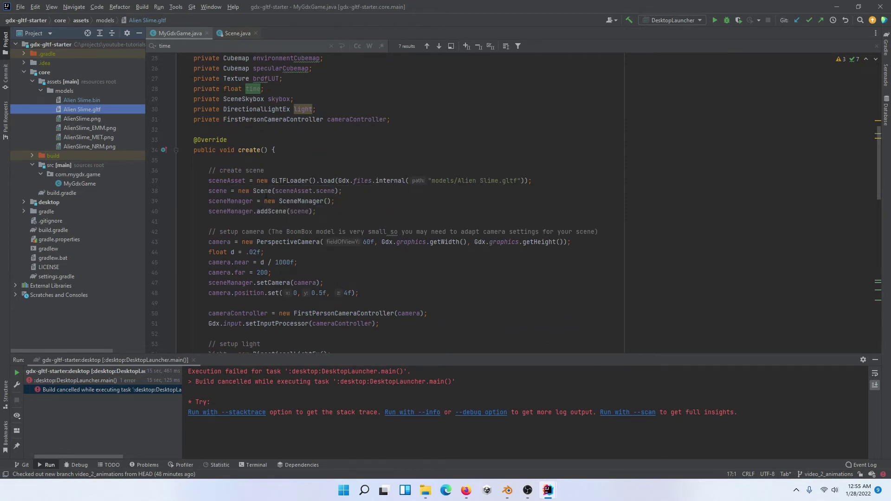
{"action": "left_click", "coordinate": [265, 192], "text": "ctrl"}
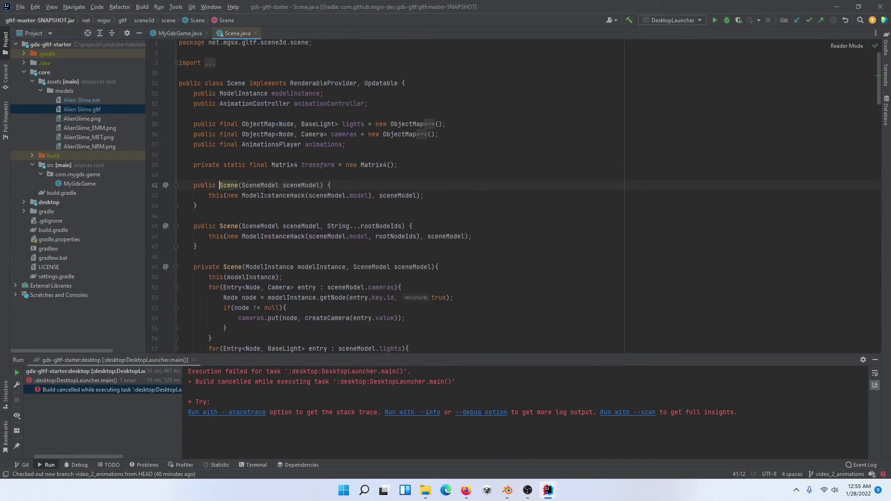
{"action": "double_click", "coordinate": [332, 108]}
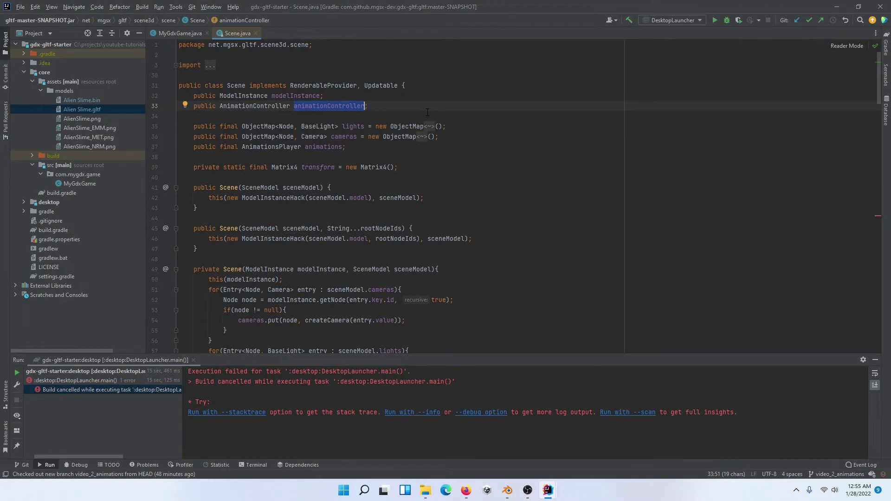
{"action": "left_click", "coordinate": [187, 32]}
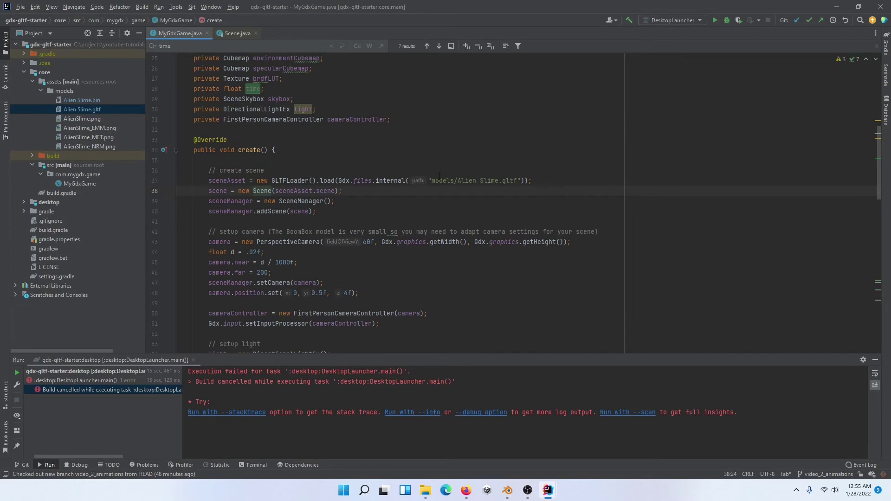
{"action": "mouse_move", "coordinate": [440, 177]}
{"action": "scroll", "coordinate": [376, 211], "scroll_direction": "down", "scroll_amount": 13}
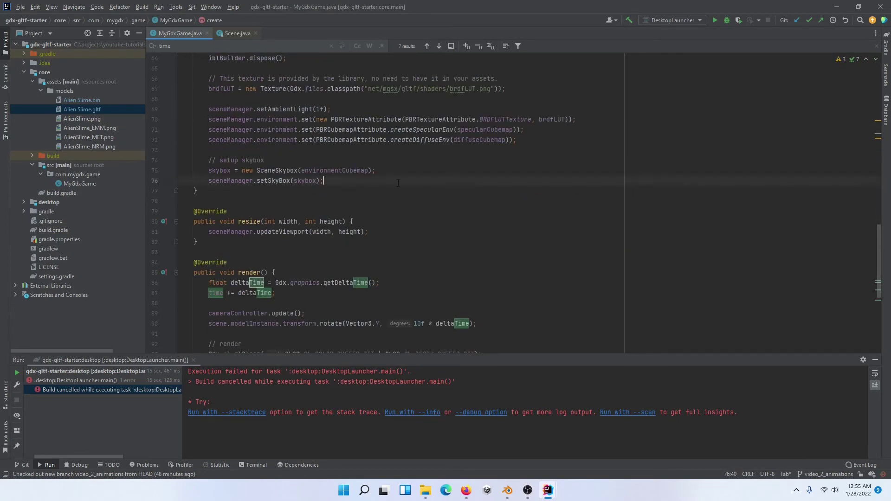
{"action": "key", "text": "Return"}
{"action": "key", "text": "Return"}
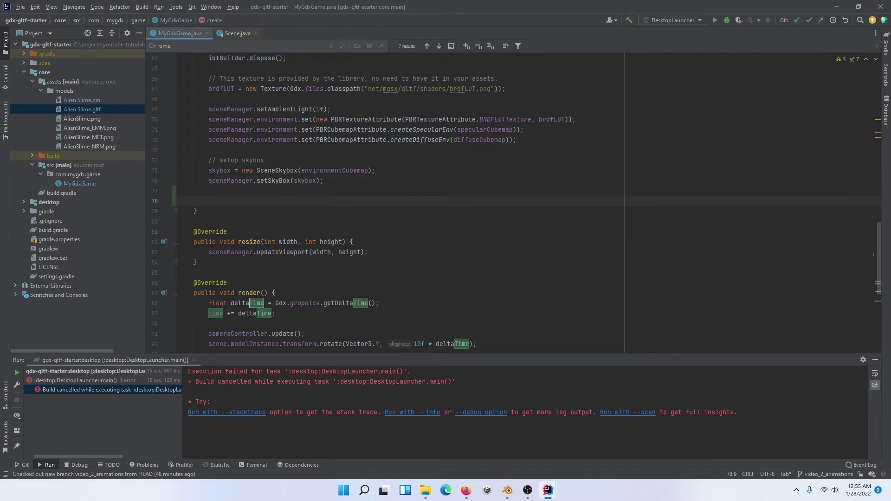
{"action": "type", "text": "scene.anima"}
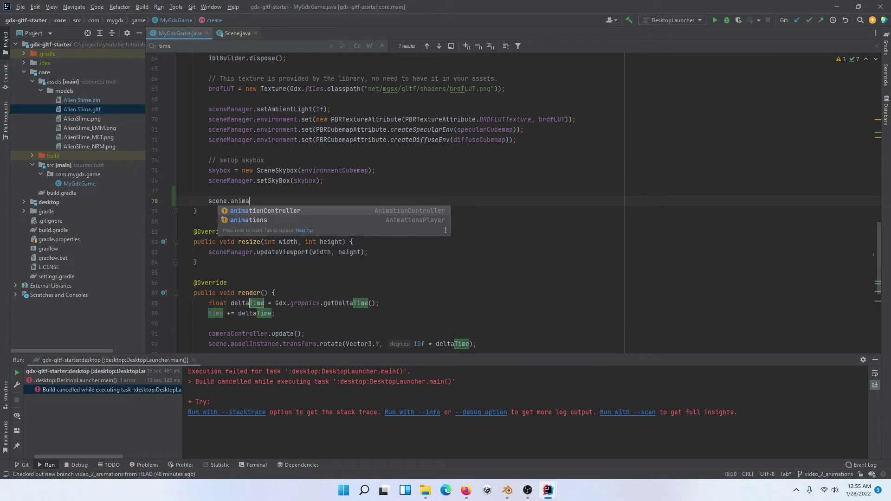
{"action": "key", "text": "Return"}
{"action": "type", "text": ".s"}
{"action": "key", "text": "Return"}
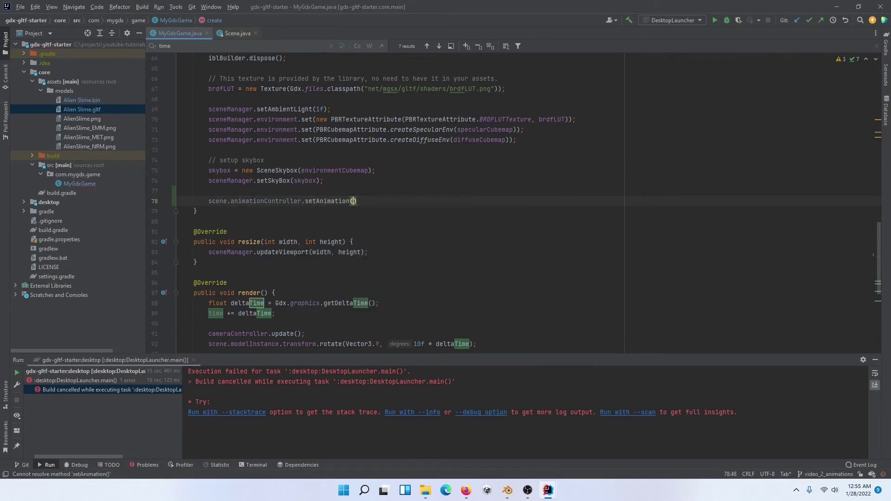
{"action": "type", "text": "\"idle"}
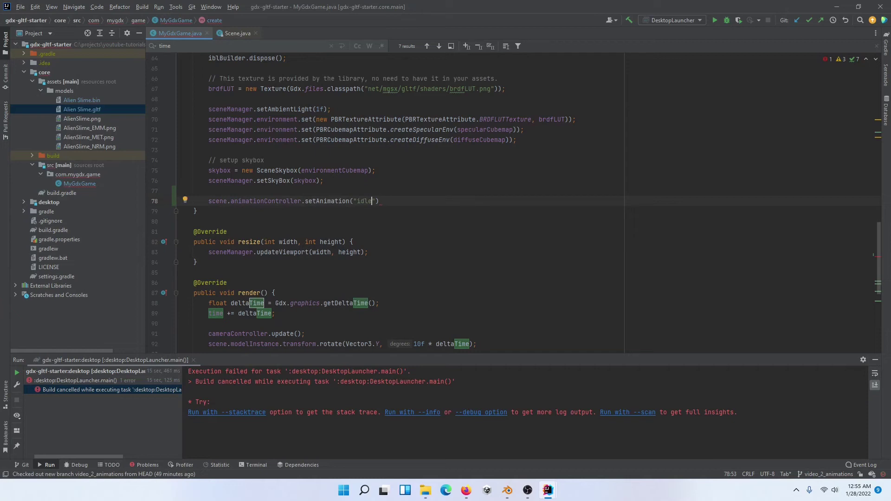
{"action": "key", "text": "Right"}
{"action": "type", "text": ", "}
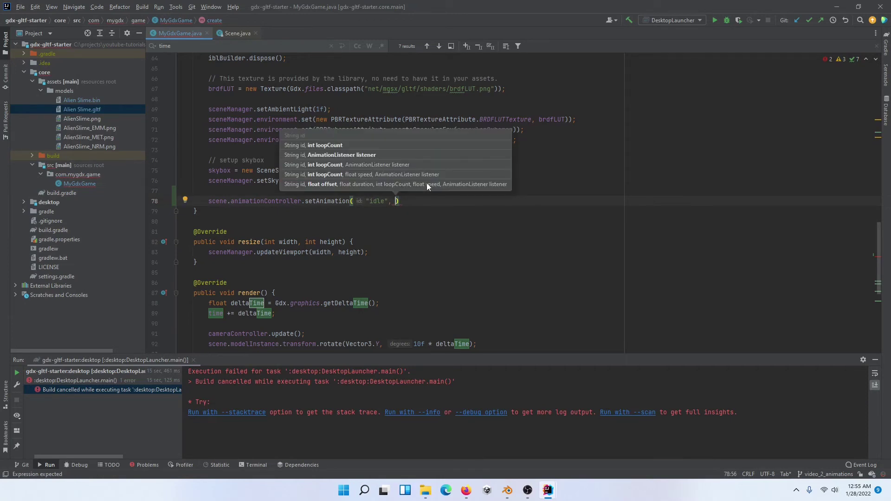
{"action": "type", "text": "-1);"}
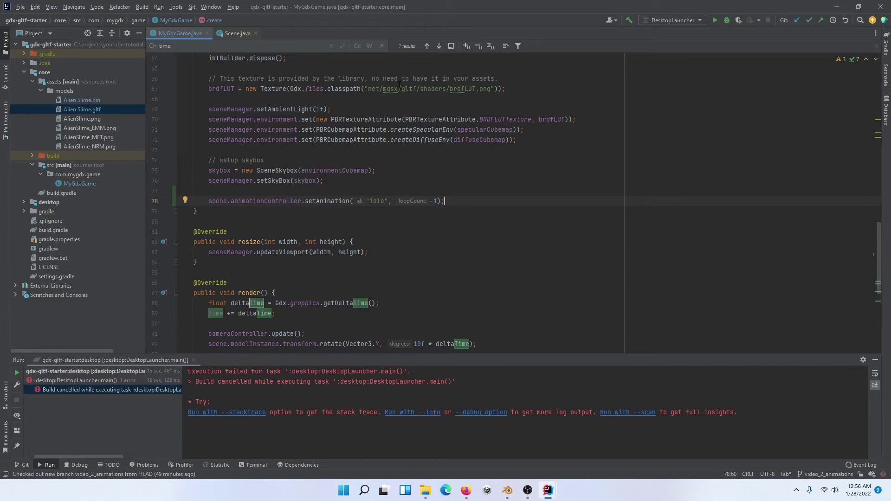
{"action": "key", "text": "Down"}
{"action": "key", "text": "Down"}
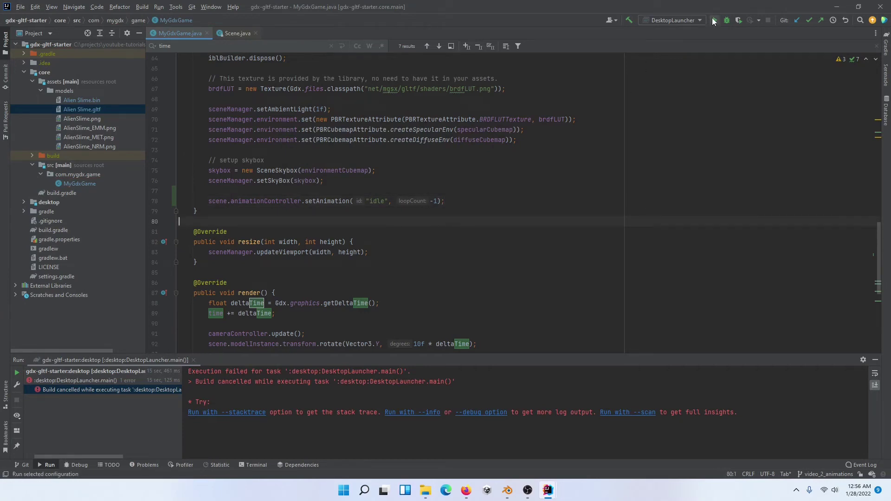
{"action": "scroll", "coordinate": [501, 181], "scroll_direction": "down", "scroll_amount": 3}
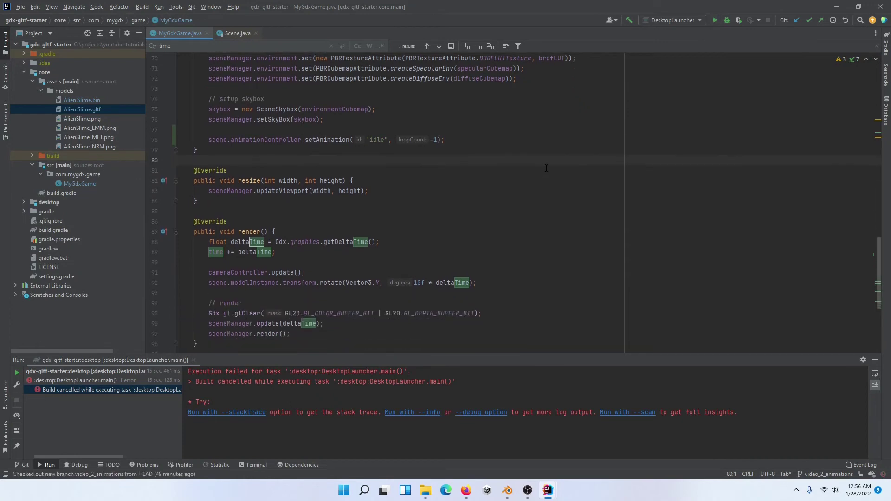
{"action": "left_click_drag", "start_coordinate": [489, 251], "coordinate": [179, 252]}
Comment out the model's rotate line and run the game to check the slime no longer spins
{"action": "key", "text": "ctrl+slash"}
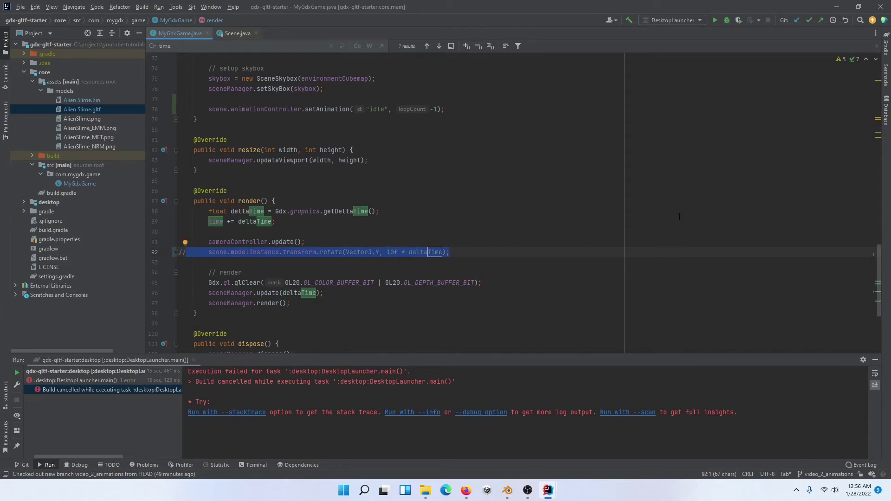
{"action": "left_click", "coordinate": [455, 251]}
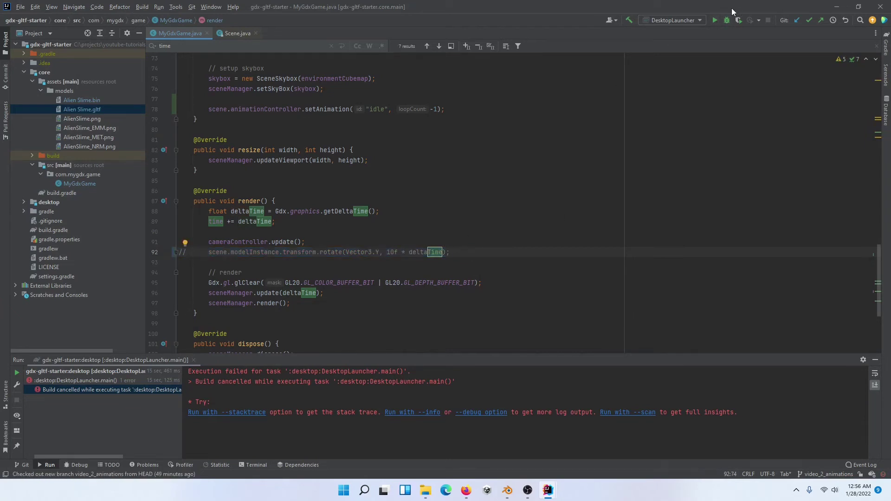
{"action": "left_click", "coordinate": [715, 21]}
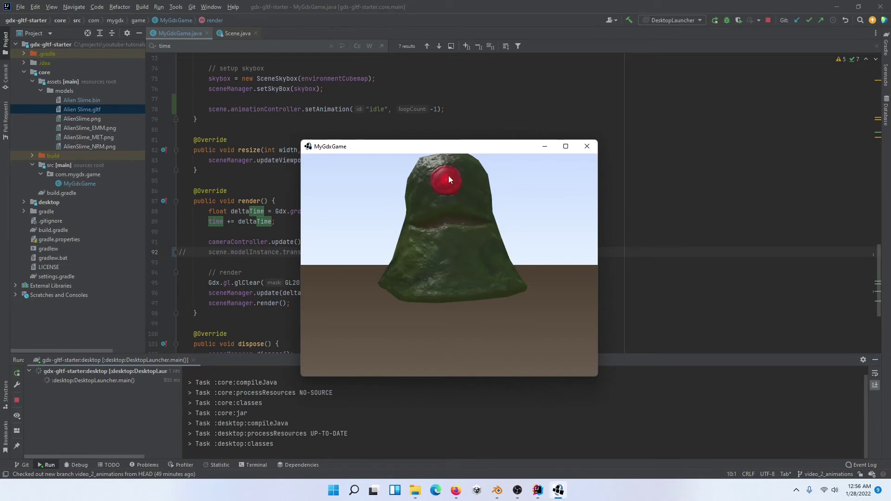
{"action": "scroll", "coordinate": [433, 202], "scroll_direction": "down", "scroll_amount": 3}
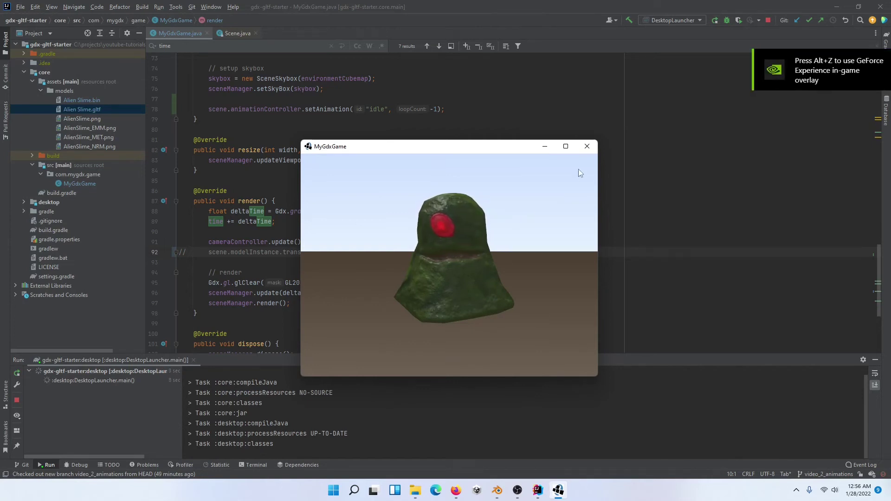
Stop the game and add an if (Gdx.input.isKeyJustPressed(Input.Keys.SPACE)) check in render()
{"action": "left_click", "coordinate": [768, 18]}
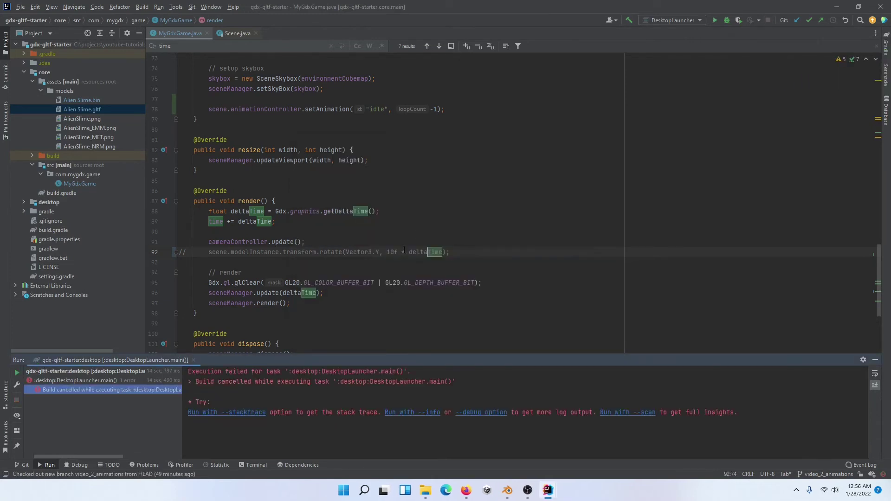
{"action": "left_click", "coordinate": [459, 251]}
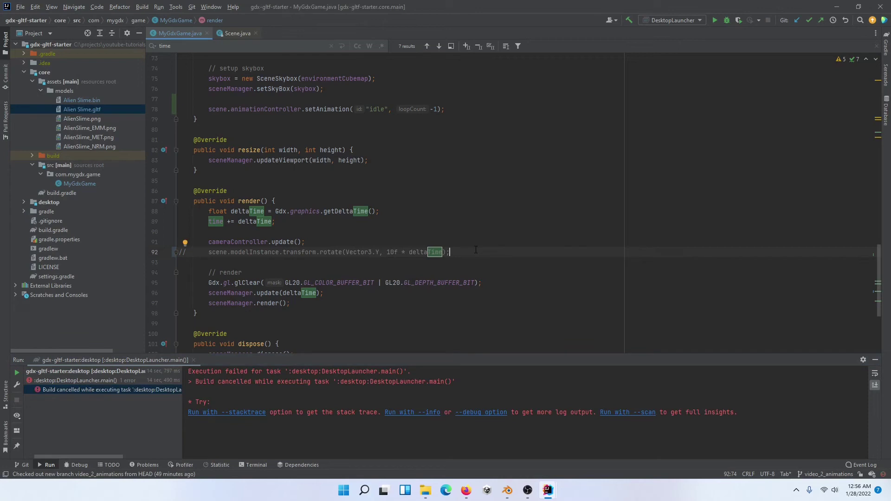
{"action": "key", "text": "Return"}
{"action": "key", "text": "Return"}
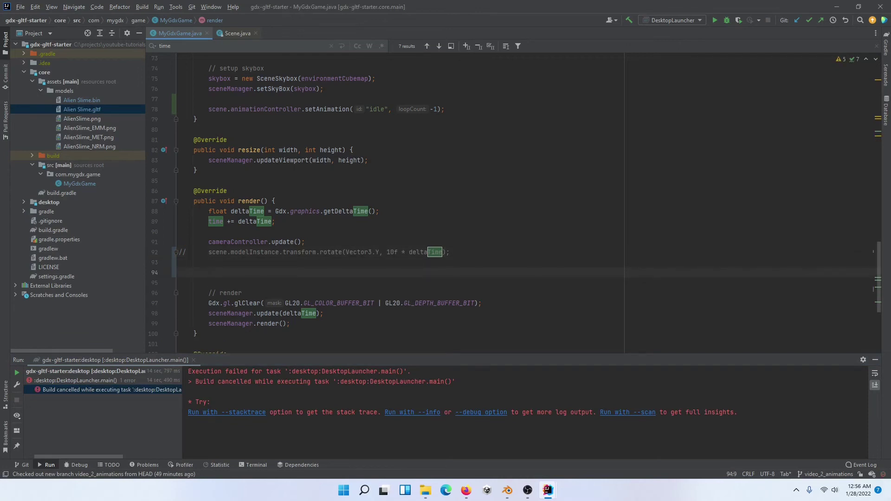
{"action": "type", "text": "if (Gdx.input."}
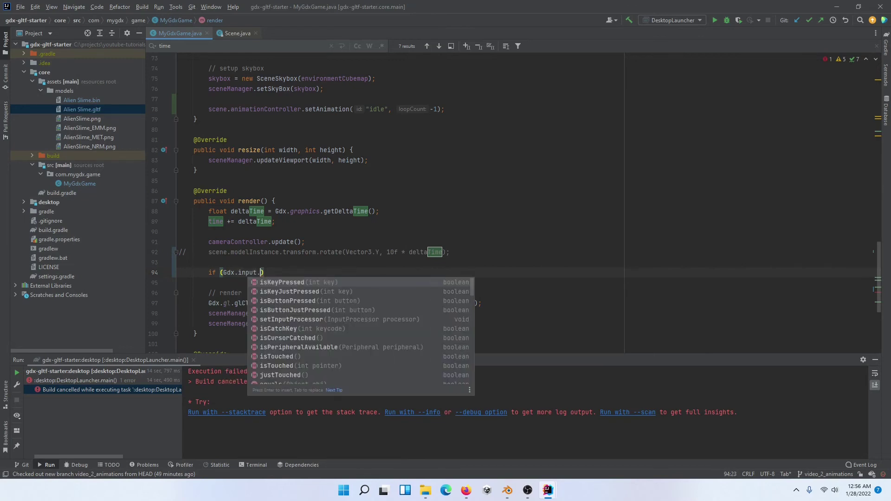
{"action": "key", "text": "Down"}
{"action": "key", "text": "Return"}
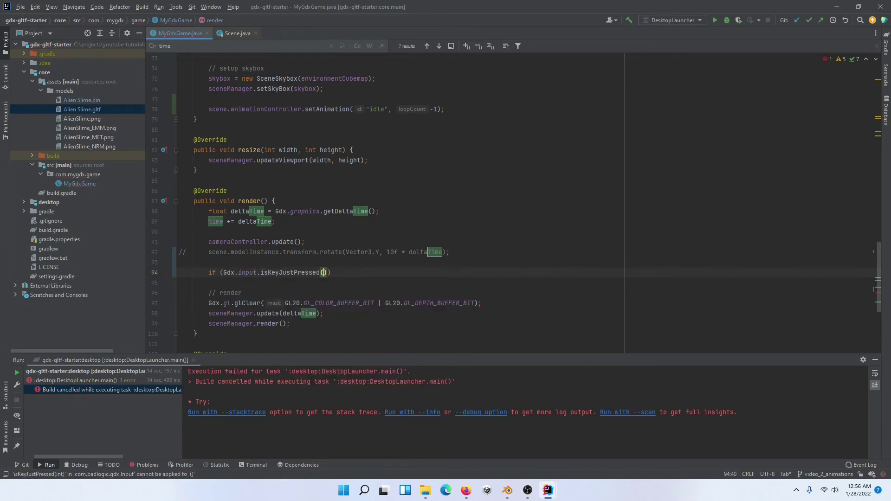
{"action": "type", "text": "Input.k"}
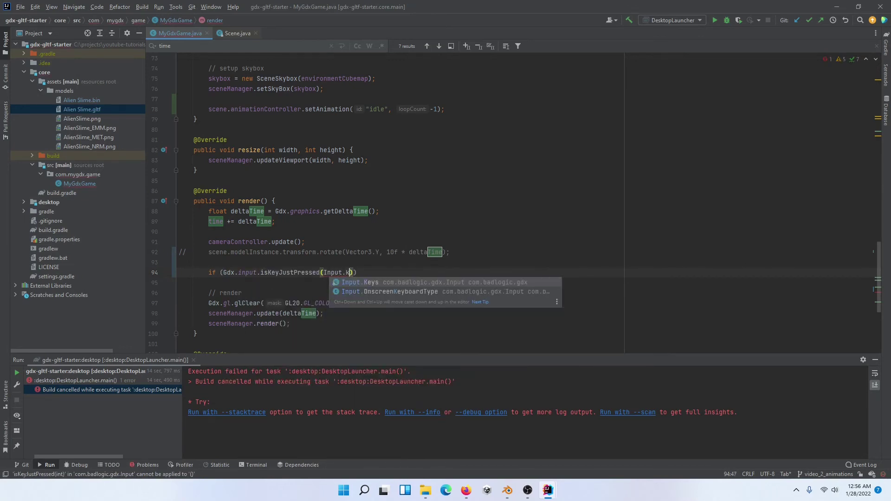
{"action": "key", "text": "Return"}
{"action": "type", "text": "."}
{"action": "type", "text": "space"}
{"action": "key", "text": "Return"}
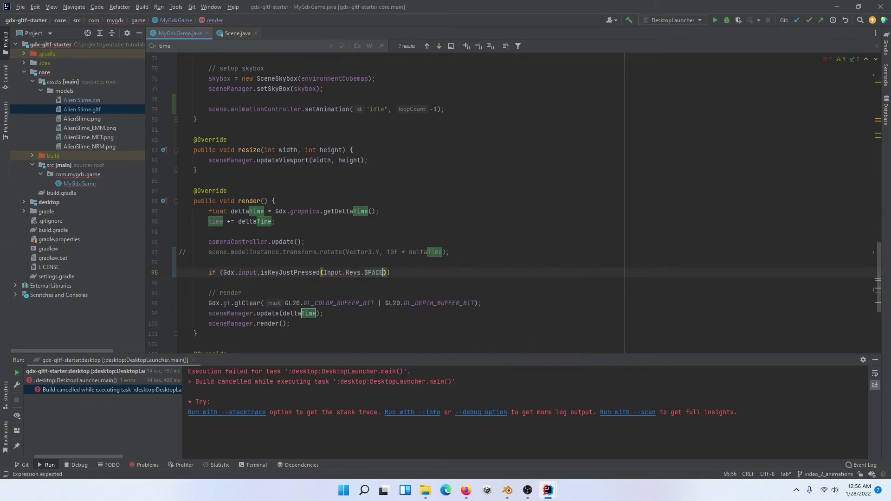
{"action": "type", "text": ")"}
Inside the space check, call scene.animationController.setAnimation("jump")
{"action": "key", "text": "Return"}
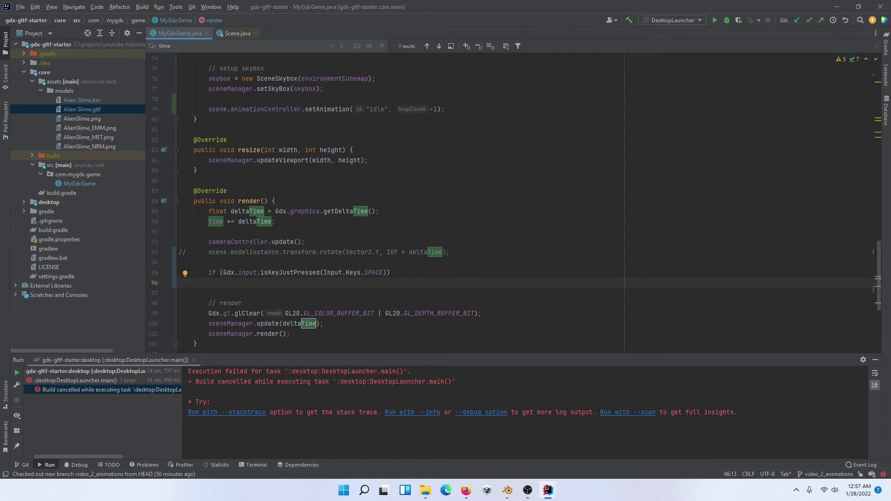
{"action": "type", "text": "sc"}
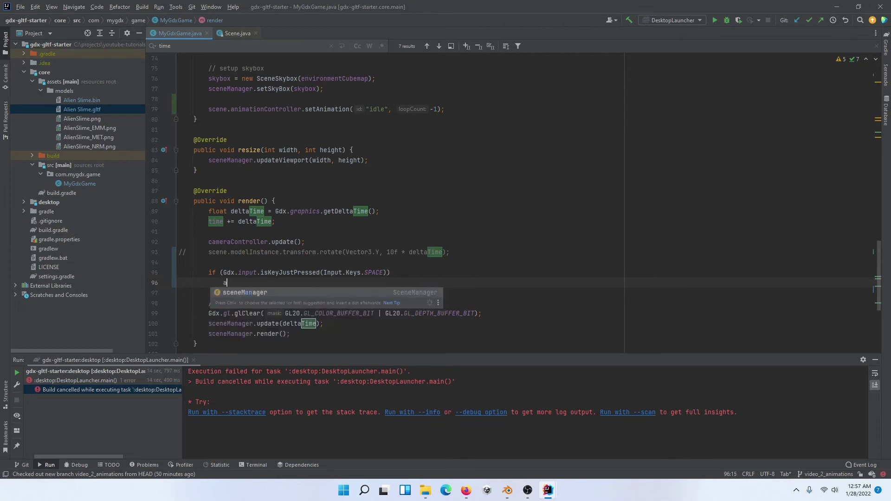
{"action": "type", "text": "ene.animationController."}
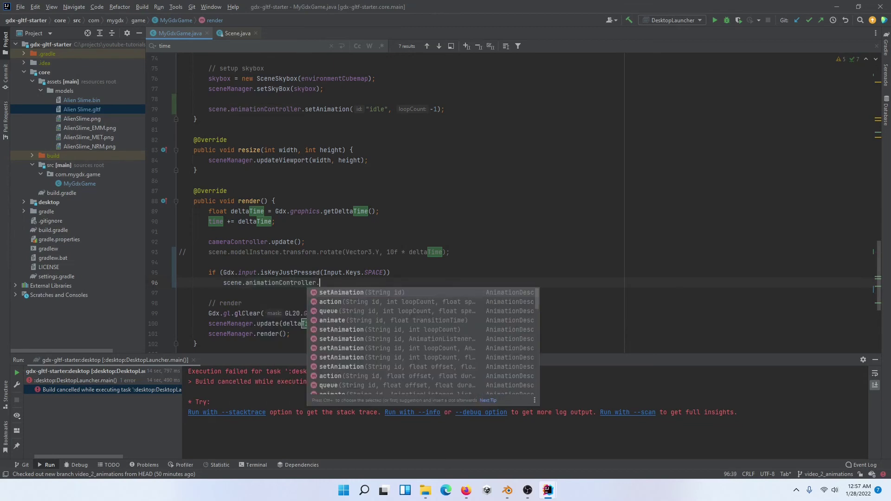
{"action": "key", "text": "Return"}
{"action": "type", "text": "\""}
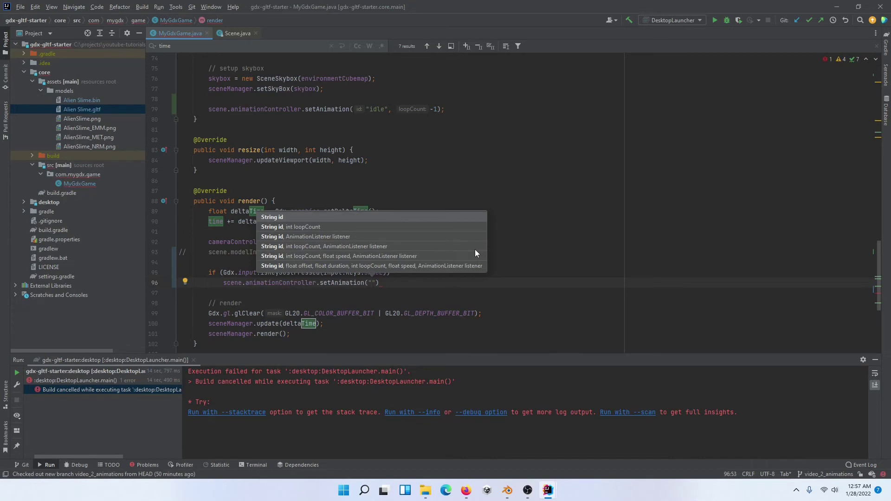
{"action": "type", "text": "jump"}
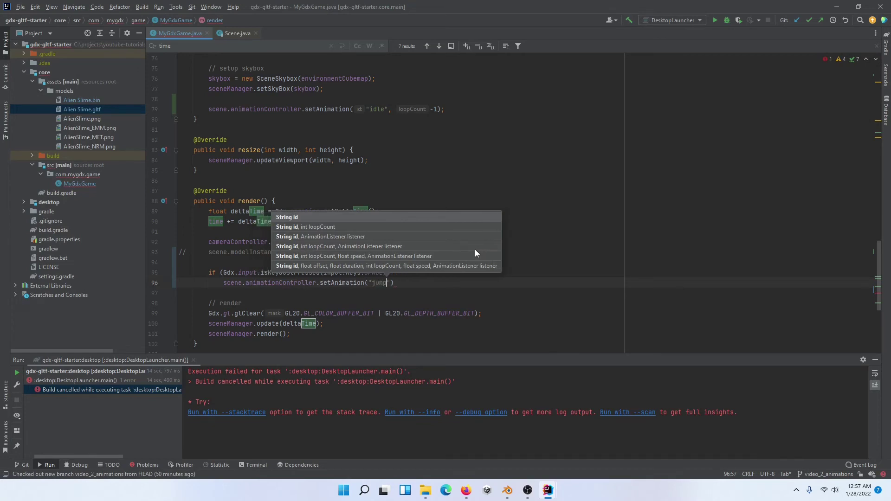
{"action": "type", "text": "\");"}
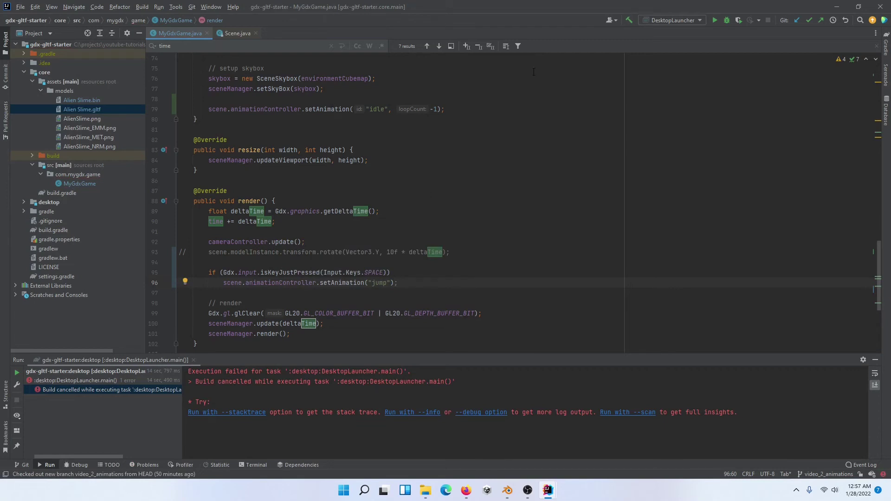
{"action": "left_click", "coordinate": [714, 21]}
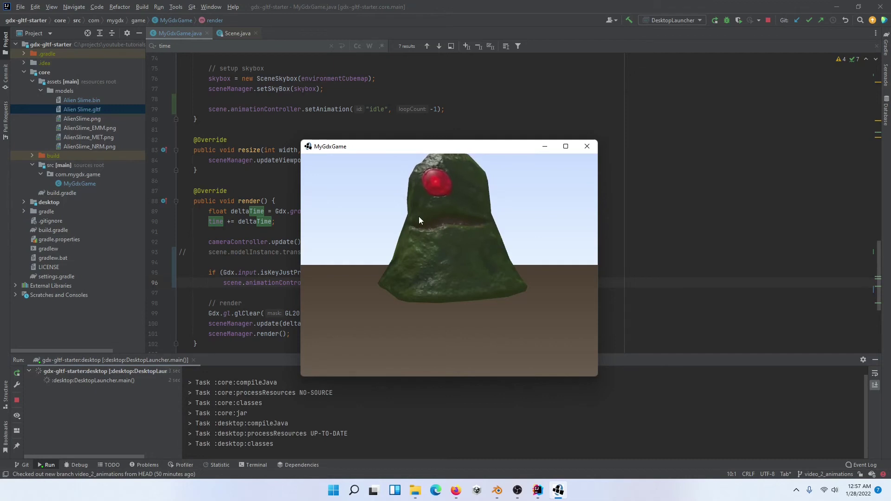
{"action": "left_click_drag", "start_coordinate": [419, 217], "coordinate": [434, 216]}
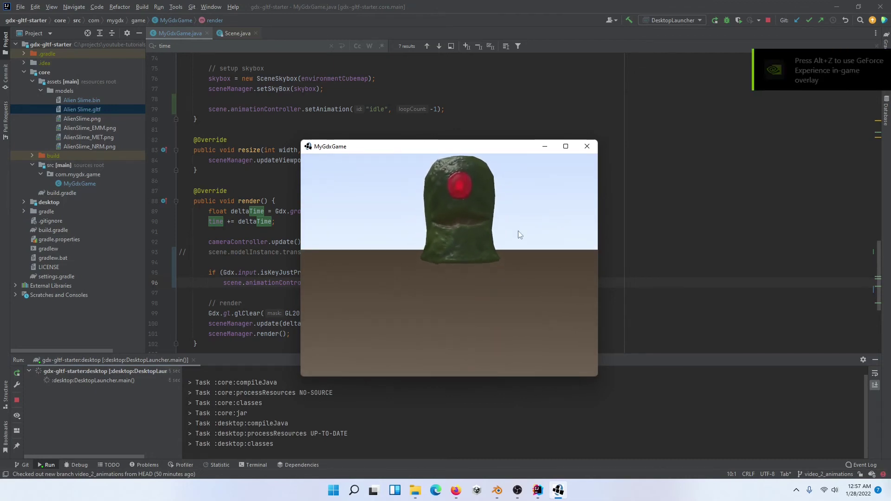
{"action": "scroll", "coordinate": [520, 235], "scroll_direction": "up", "scroll_amount": 3}
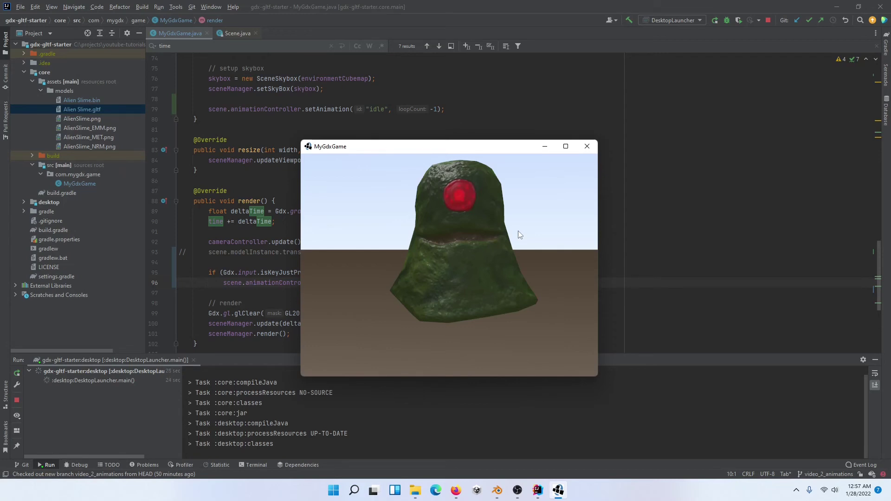
{"action": "left_click", "coordinate": [768, 20]}
Replace the setAnimation call with scene.animationController.action("jump", 0, 1f, …), leaving the last argument open
{"action": "left_click_drag", "start_coordinate": [405, 281], "coordinate": [320, 283]}
{"action": "type", "text": "an"}
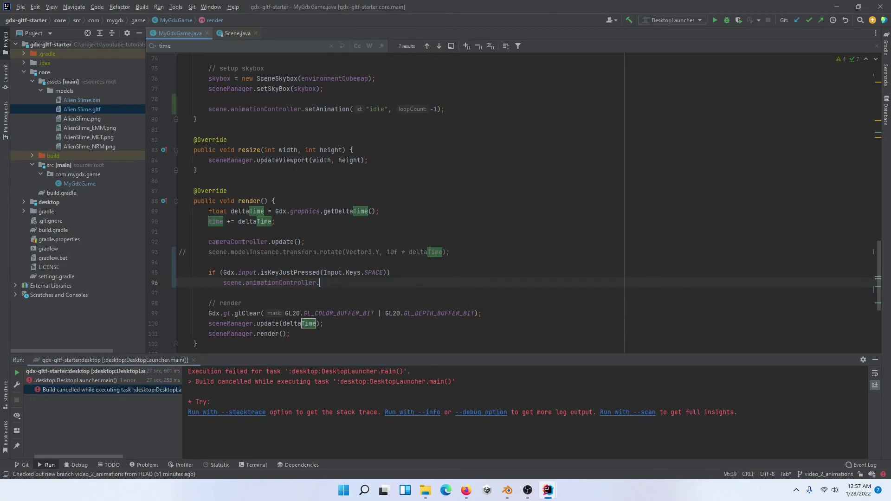
{"action": "type", "text": "im"}
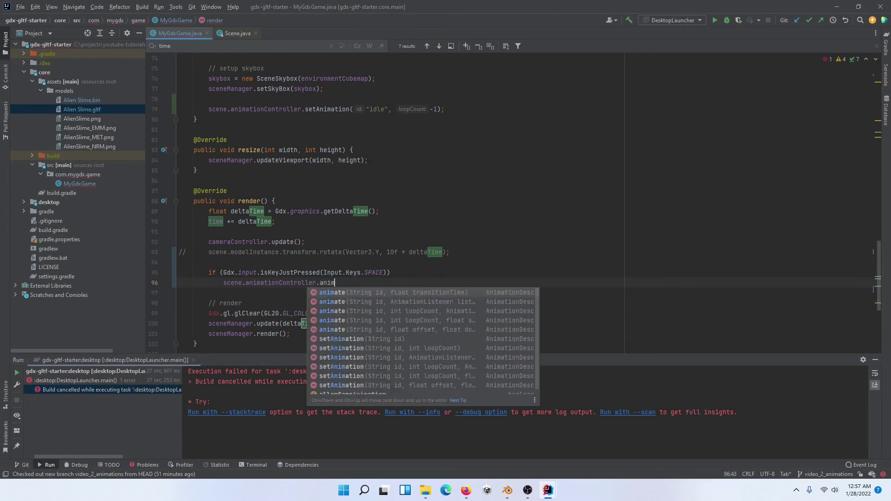
{"action": "key", "text": "BackSpace"}
{"action": "key", "text": "BackSpace"}
{"action": "key", "text": "BackSpace"}
{"action": "key", "text": "BackSpace"}
{"action": "type", "text": "act"}
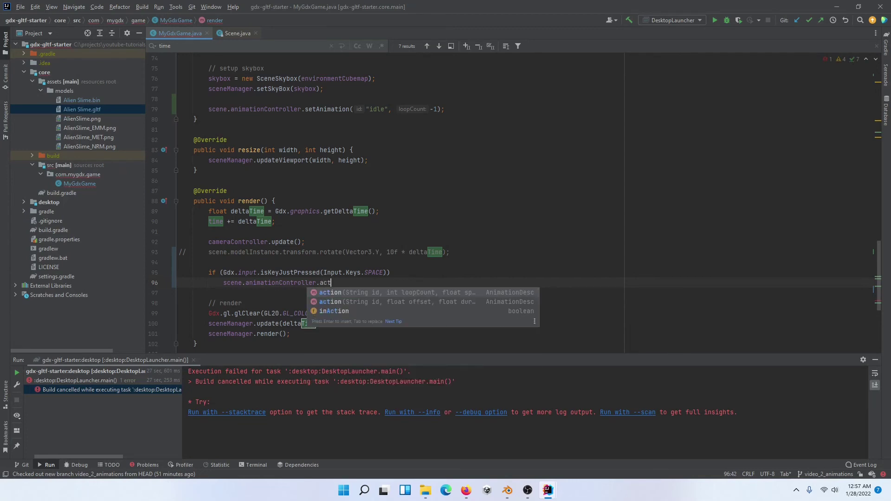
{"action": "key", "text": "Return"}
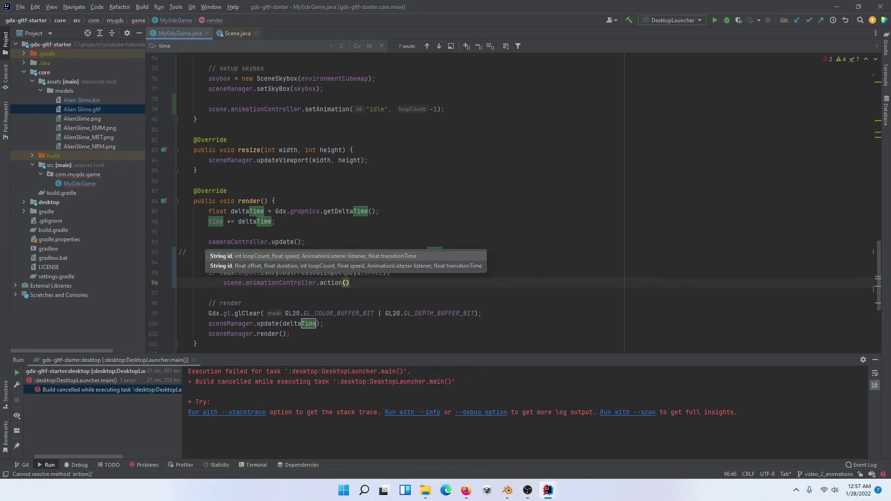
{"action": "type", "text": "\"ju"}
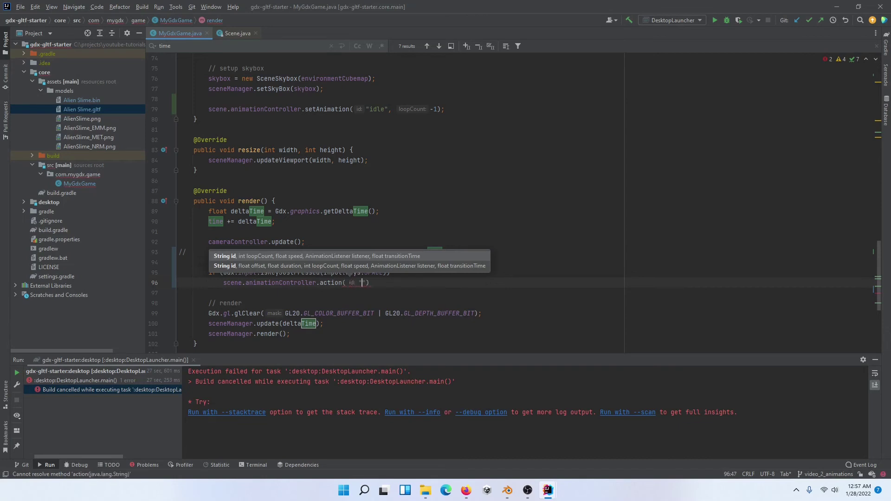
{"action": "type", "text": "mp\","}
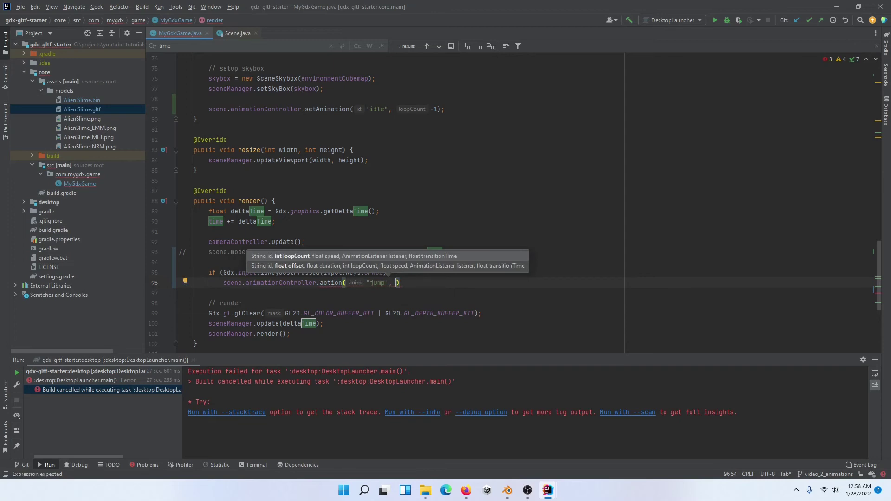
{"action": "type", "text": " 0"}
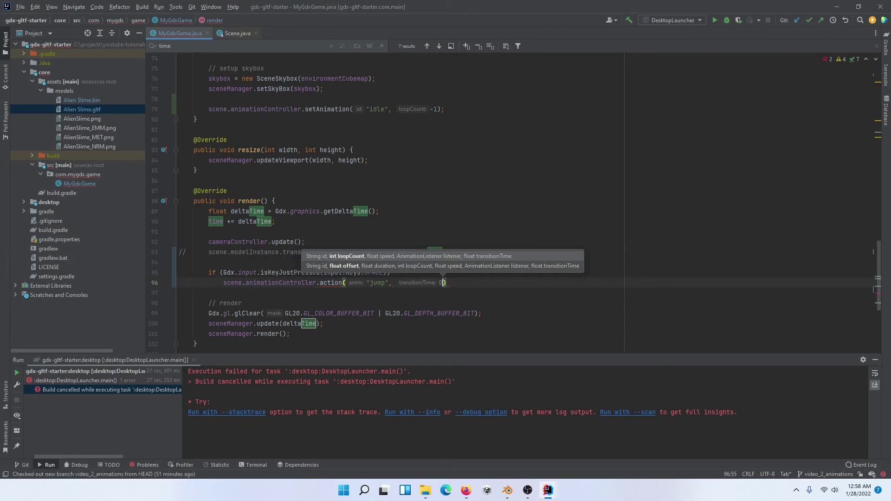
{"action": "type", "text": ", "}
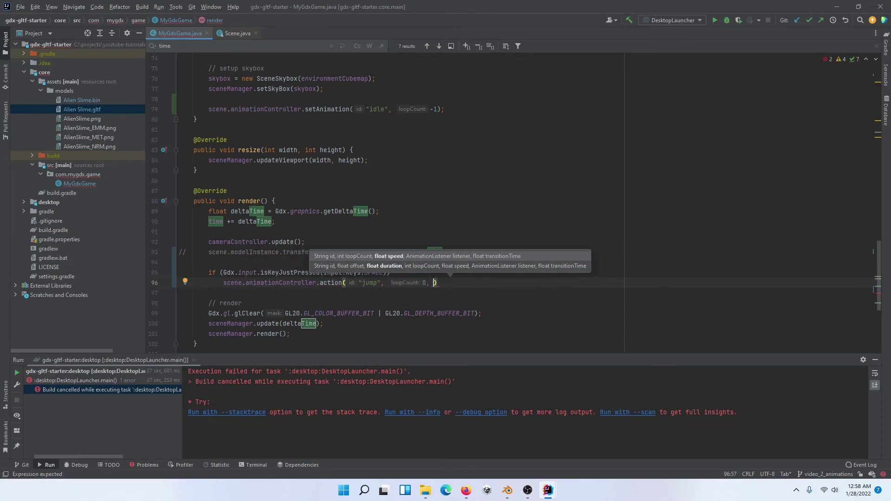
{"action": "type", "text": "1f,"}
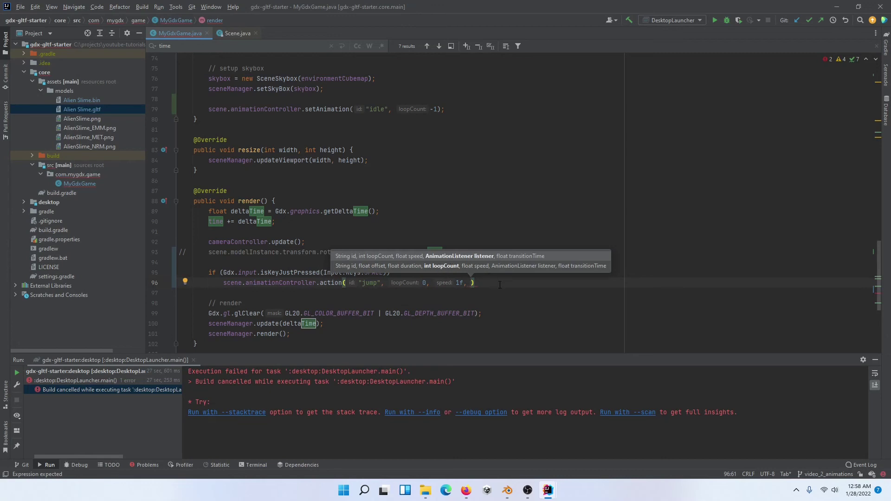
{"action": "scroll", "coordinate": [338, 286], "scroll_direction": "up", "scroll_amount": 20}
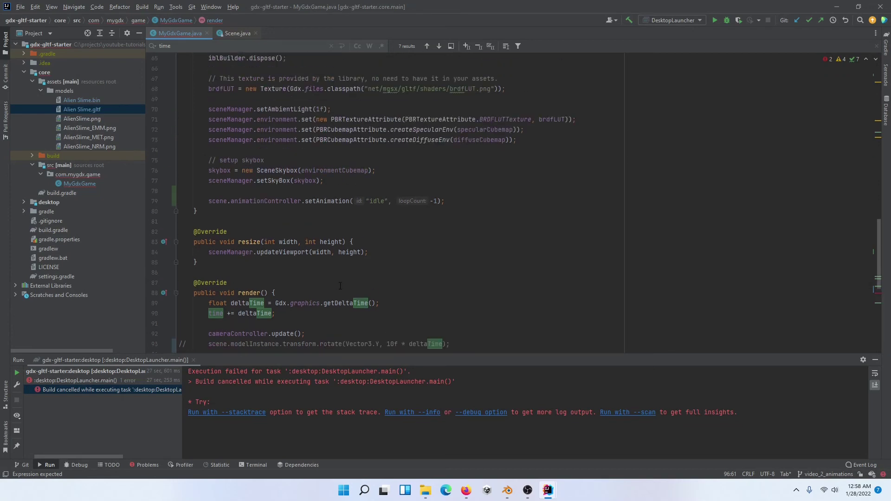
Add 'implements AnimationListener' to MyGdxGame and generate empty onEnd and onLoop overrides
{"action": "scroll", "coordinate": [341, 286], "scroll_direction": "down", "scroll_amount": 2}
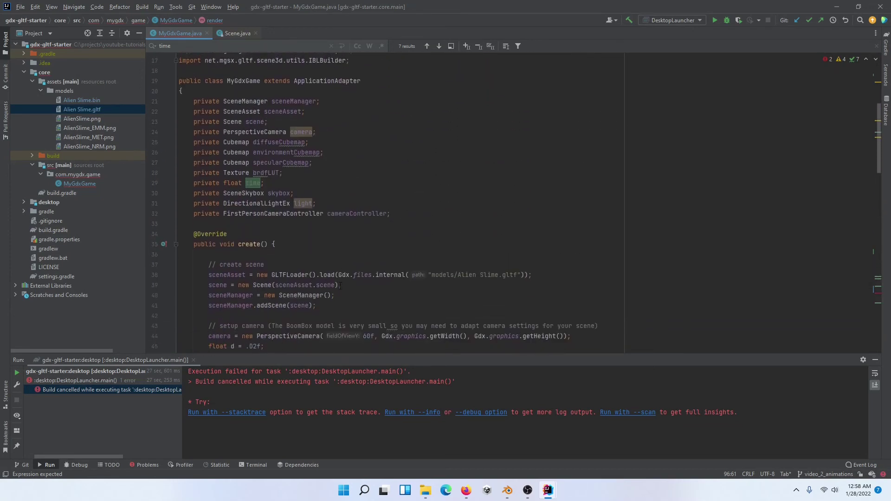
{"action": "scroll", "coordinate": [372, 232], "scroll_direction": "up", "scroll_amount": 3}
{"action": "left_click", "coordinate": [412, 171]}
{"action": "type", "text": "implements "}
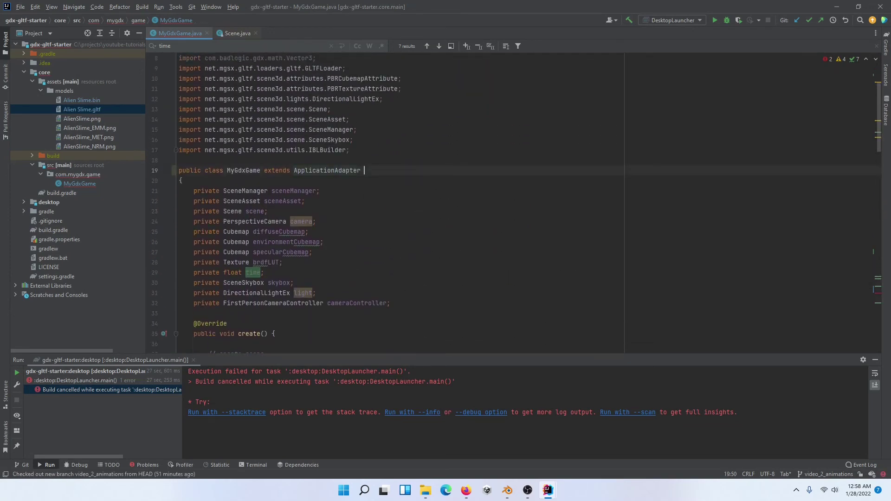
{"action": "type", "text": "AnimationL"}
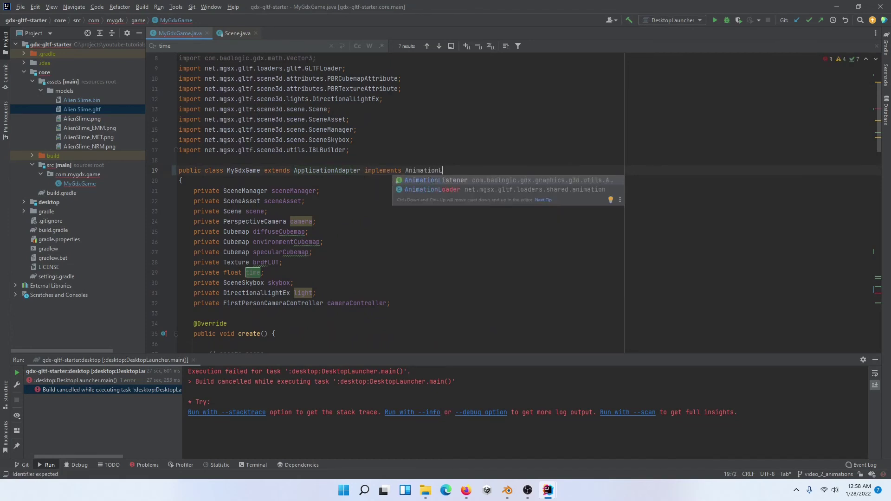
{"action": "key", "text": "Return"}
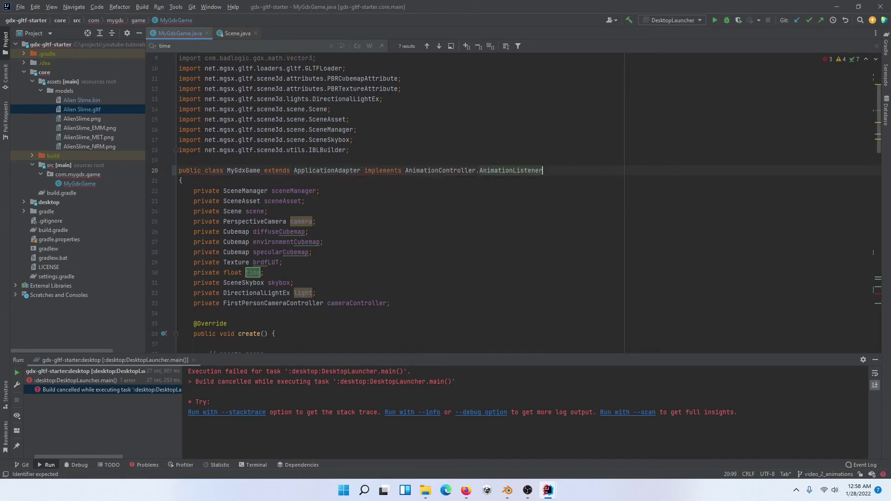
{"action": "key", "text": "alt+Return"}
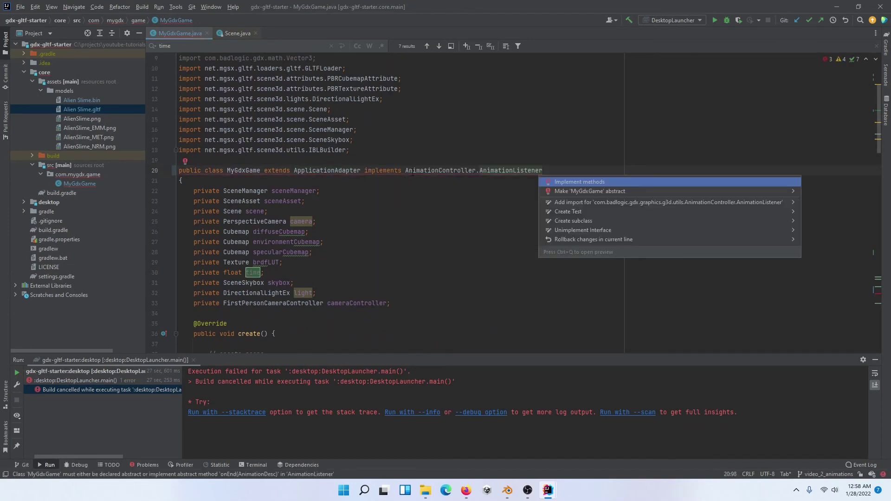
{"action": "key", "text": "Return"}
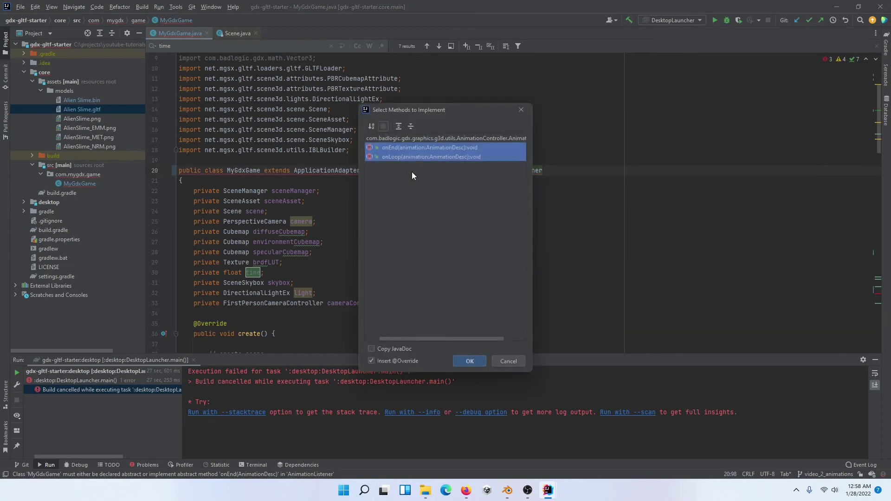
{"action": "key", "text": "Return"}
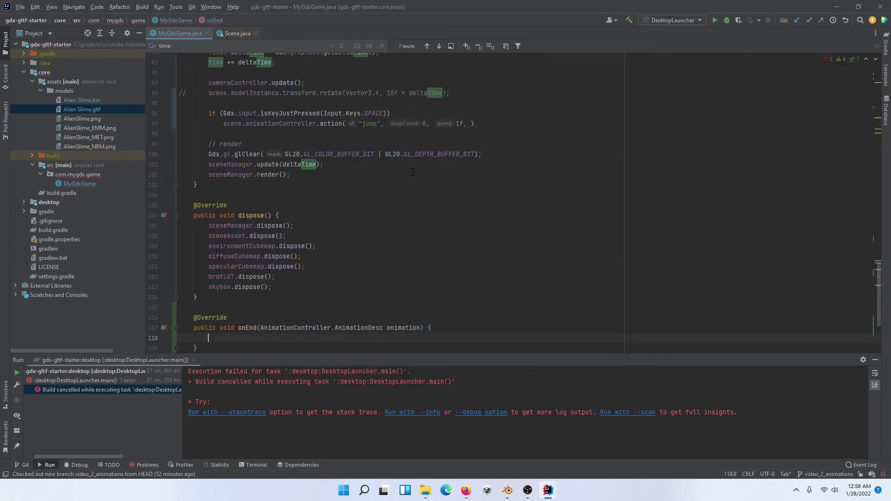
{"action": "scroll", "coordinate": [396, 168], "scroll_direction": "down", "scroll_amount": 1}
{"action": "scroll", "coordinate": [393, 177], "scroll_direction": "up", "scroll_amount": 5}
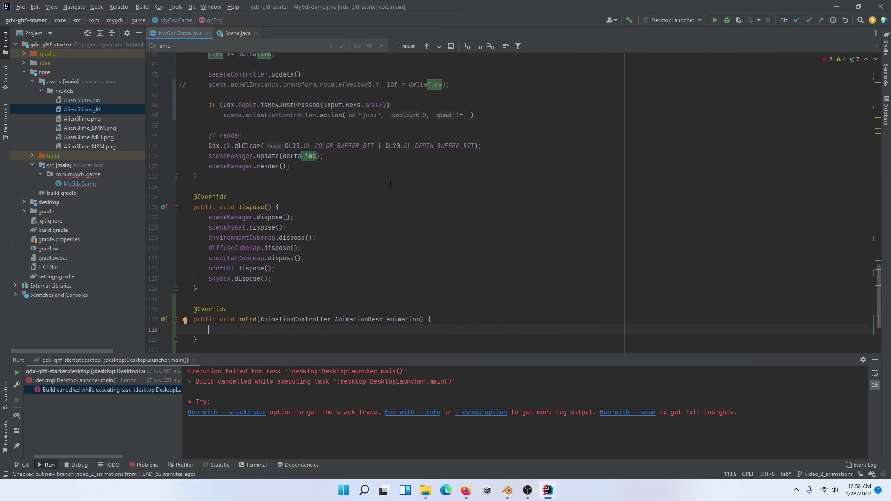
{"action": "scroll", "coordinate": [390, 185], "scroll_direction": "up", "scroll_amount": 1}
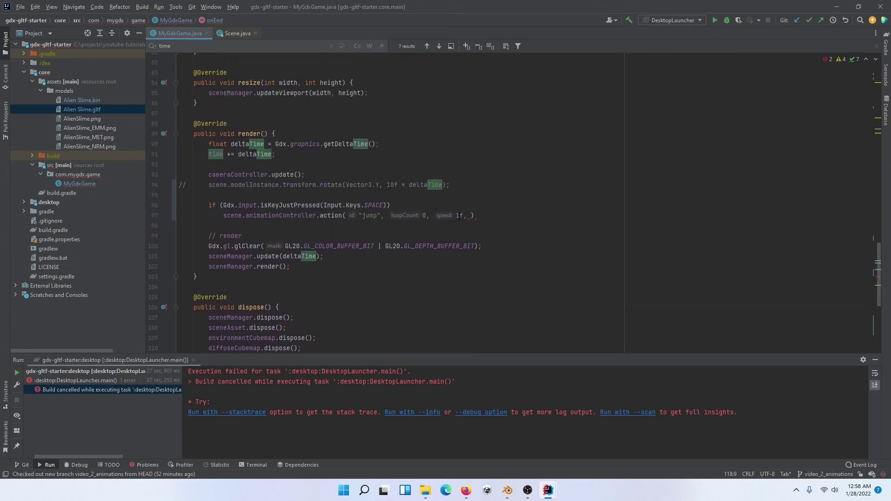
Finish the jump action call with this as the listener and 0.5f transition time
{"action": "left_click", "coordinate": [467, 215]}
{"action": "type", "text": "thi"}
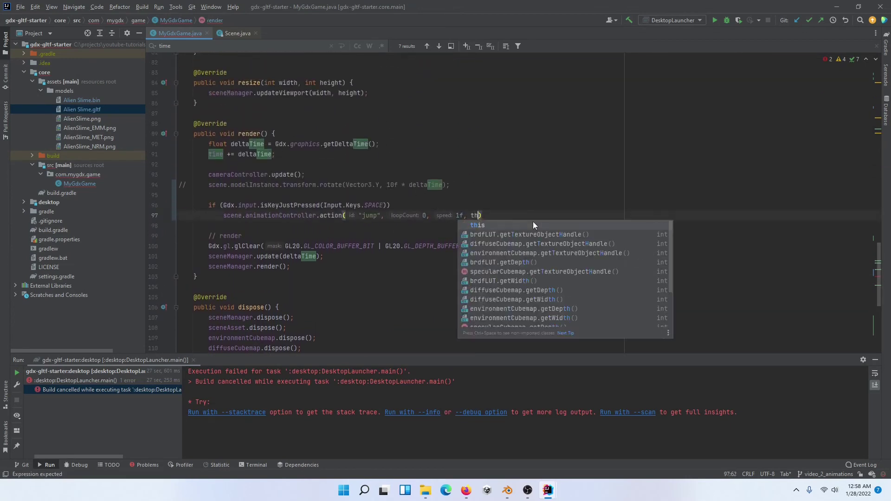
{"action": "type", "text": "s,"}
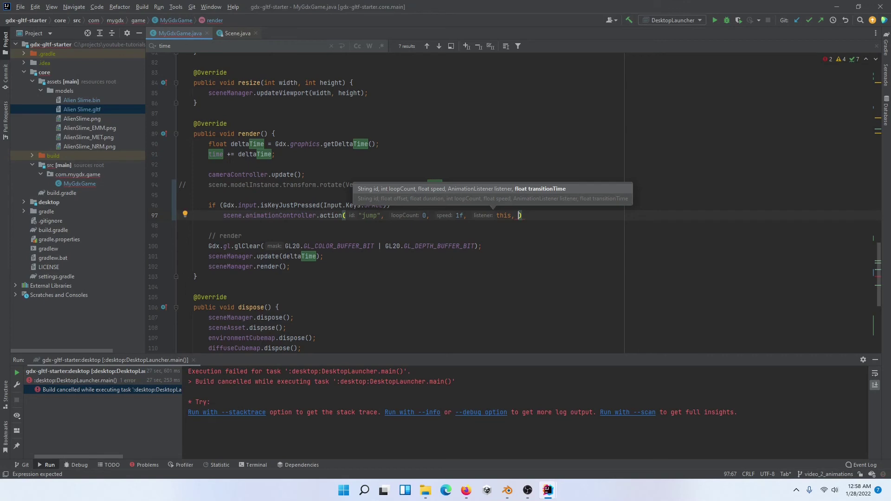
{"action": "type", "text": "0.5f"}
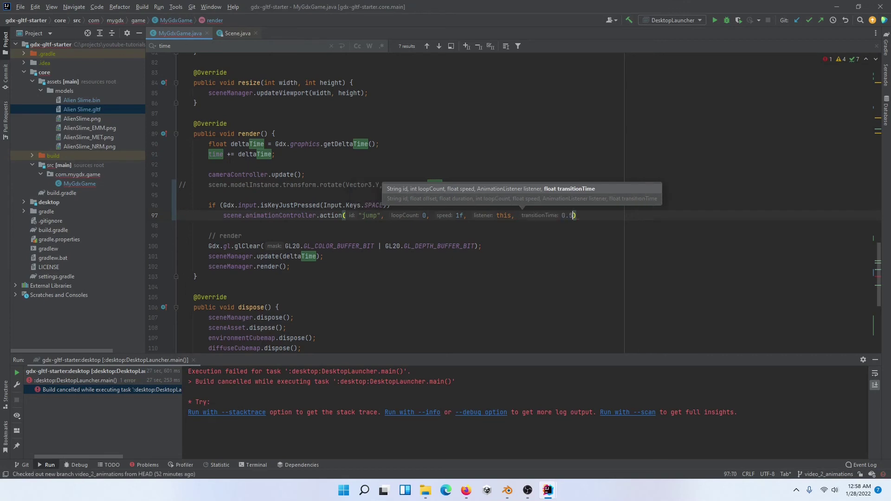
{"action": "type", "text": ");"}
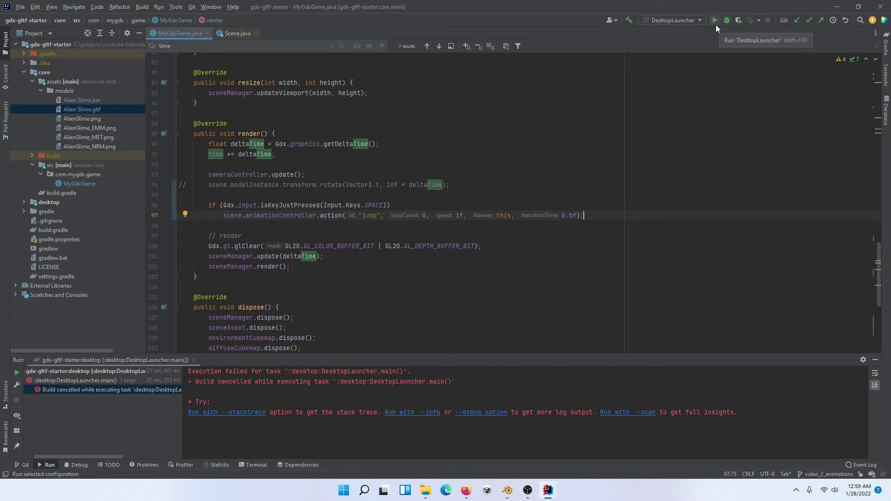
Test-run the game, change the jump loop count from 0 to 1, and relaunch
{"action": "left_click", "coordinate": [716, 24]}
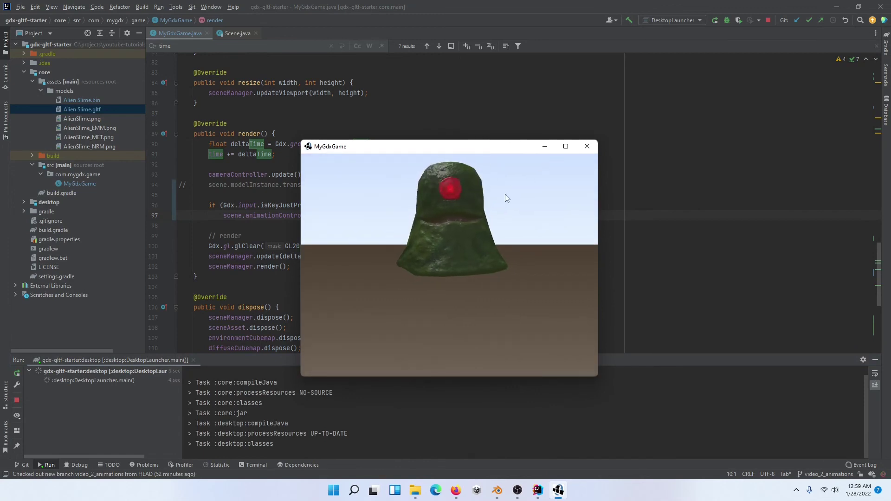
{"action": "left_click", "coordinate": [767, 19]}
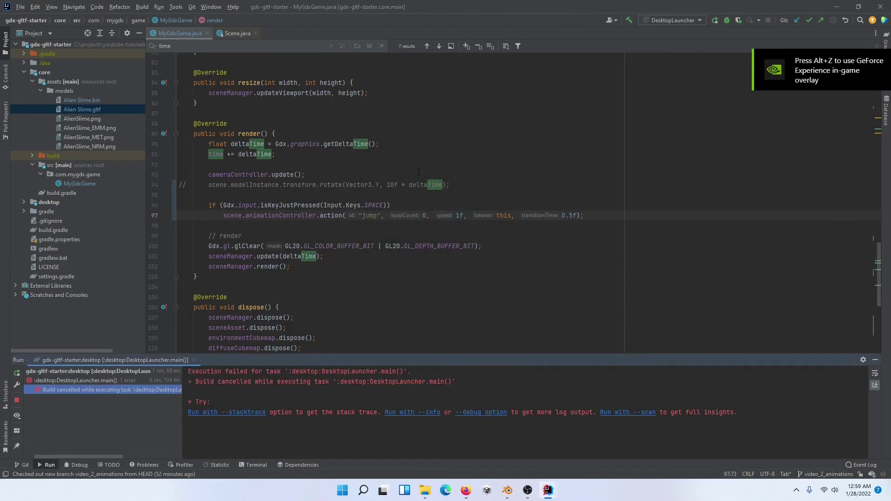
{"action": "key", "text": "BackSpace"}
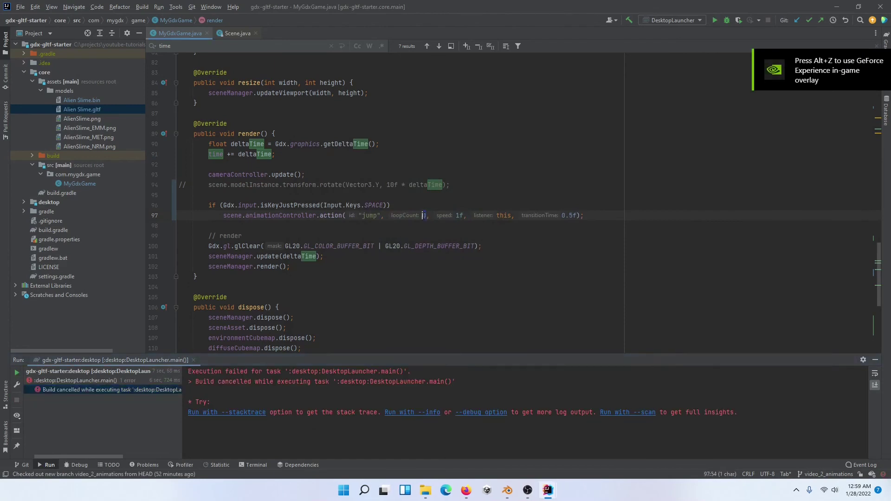
{"action": "type", "text": "1"}
{"action": "left_click", "coordinate": [478, 185]}
{"action": "left_click", "coordinate": [715, 20]}
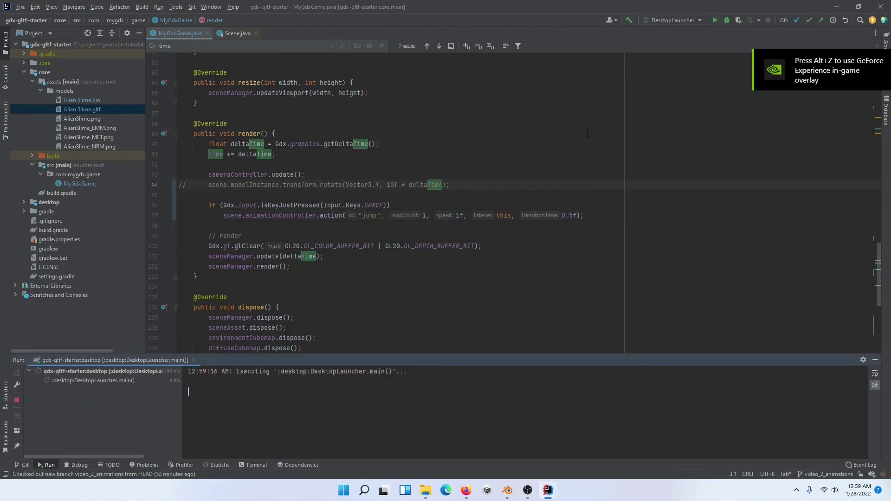
{"action": "scroll", "coordinate": [541, 218], "scroll_direction": "down", "scroll_amount": 5}
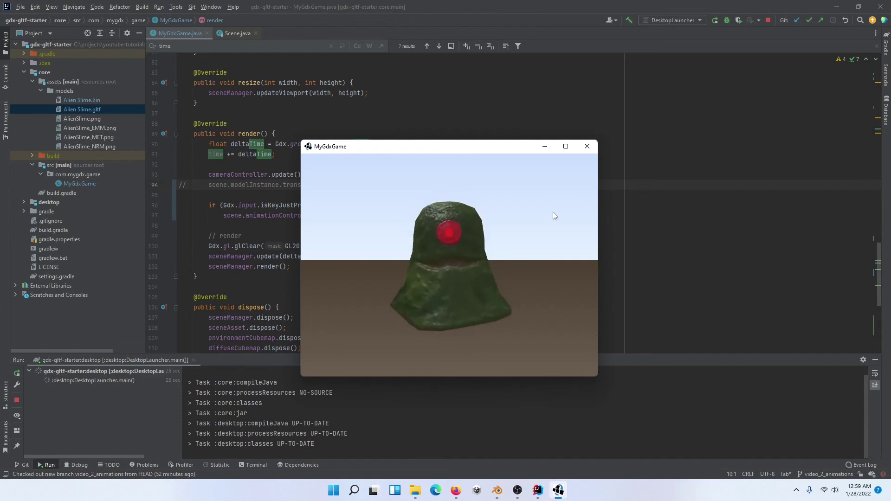
Stop the running game after watching the slime from a farther camera distance
{"action": "left_click", "coordinate": [765, 20]}
{"action": "scroll", "coordinate": [455, 216], "scroll_direction": "down", "scroll_amount": 5}
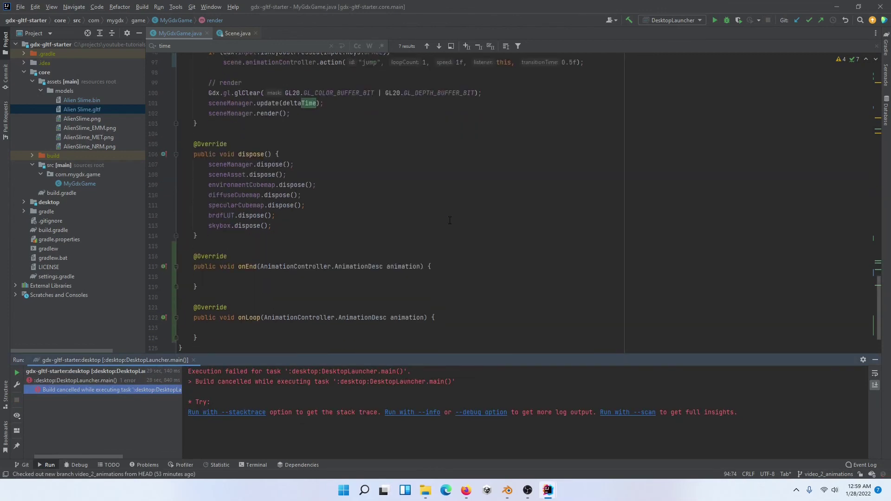
{"action": "scroll", "coordinate": [455, 216], "scroll_direction": "up", "scroll_amount": 3}
{"action": "scroll", "coordinate": [455, 216], "scroll_direction": "up", "scroll_amount": 12}
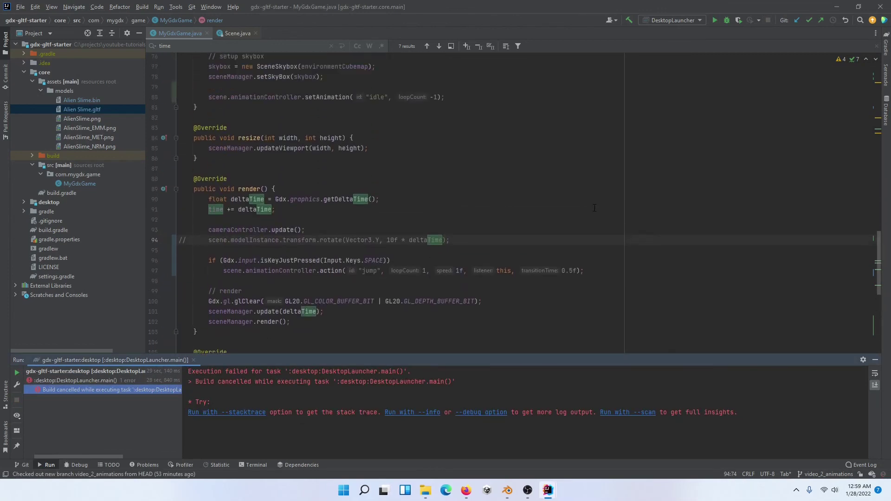
{"action": "scroll", "coordinate": [576, 201], "scroll_direction": "up", "scroll_amount": 12}
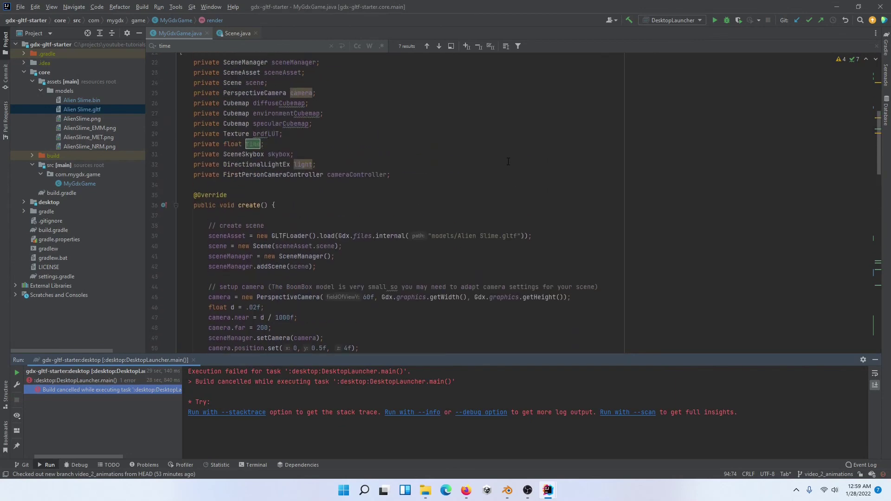
{"action": "scroll", "coordinate": [508, 161], "scroll_direction": "down", "scroll_amount": 14}
{"action": "scroll", "coordinate": [508, 161], "scroll_direction": "down", "scroll_amount": 12}
{"action": "scroll", "coordinate": [508, 161], "scroll_direction": "up", "scroll_amount": 3}
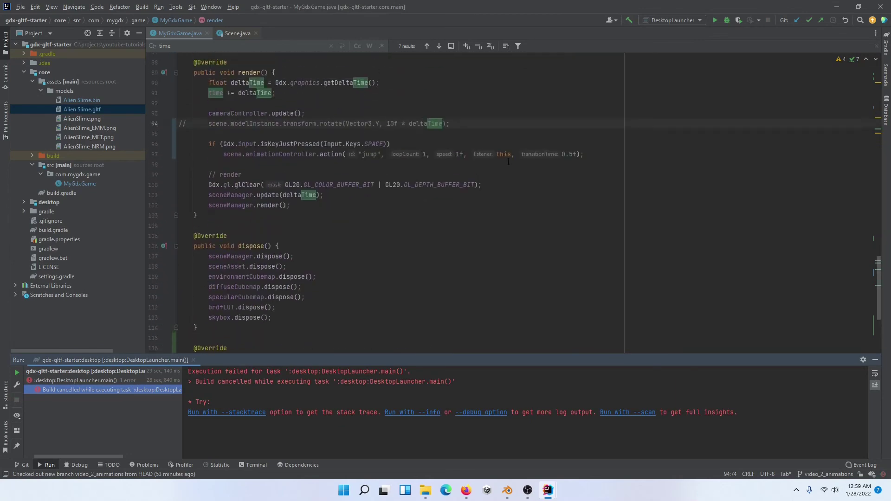
{"action": "scroll", "coordinate": [508, 161], "scroll_direction": "down", "scroll_amount": 5}
{"action": "left_click", "coordinate": [252, 215]}
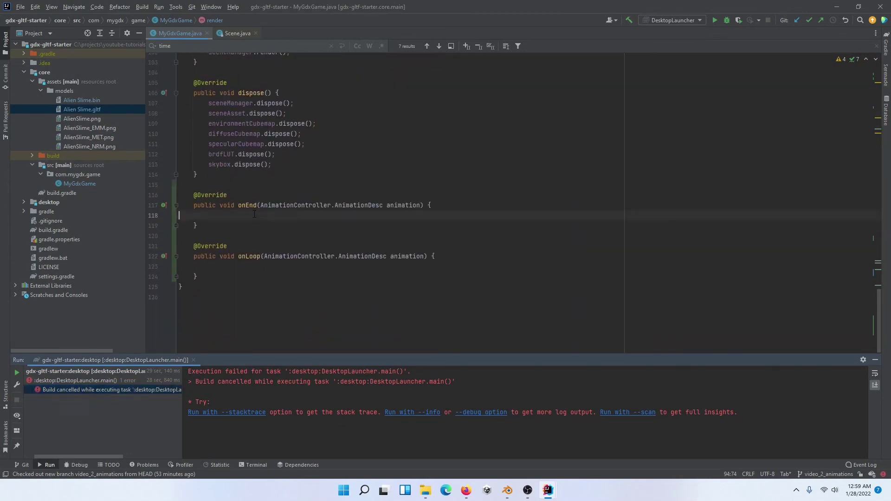
{"action": "left_click", "coordinate": [249, 267]}
{"action": "left_click", "coordinate": [279, 214]}
{"action": "key", "text": "Tab"}
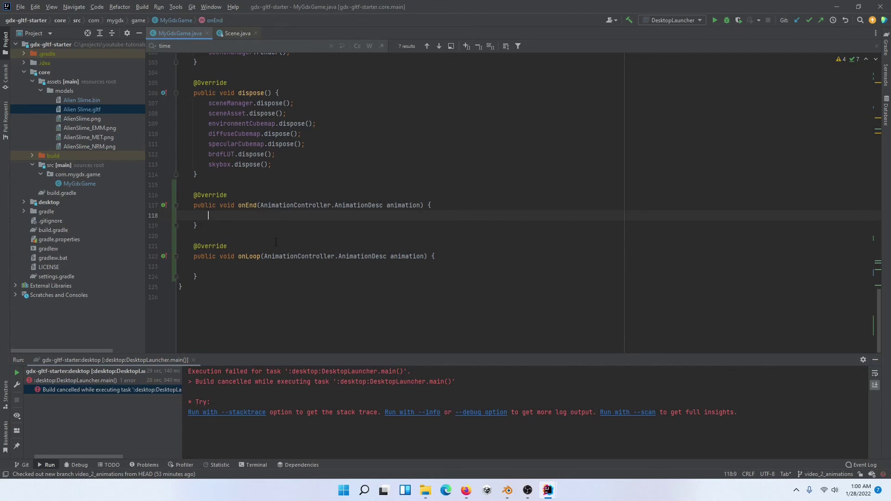
{"action": "left_click", "coordinate": [266, 266]}
{"action": "scroll", "coordinate": [507, 268], "scroll_direction": "up", "scroll_amount": 6}
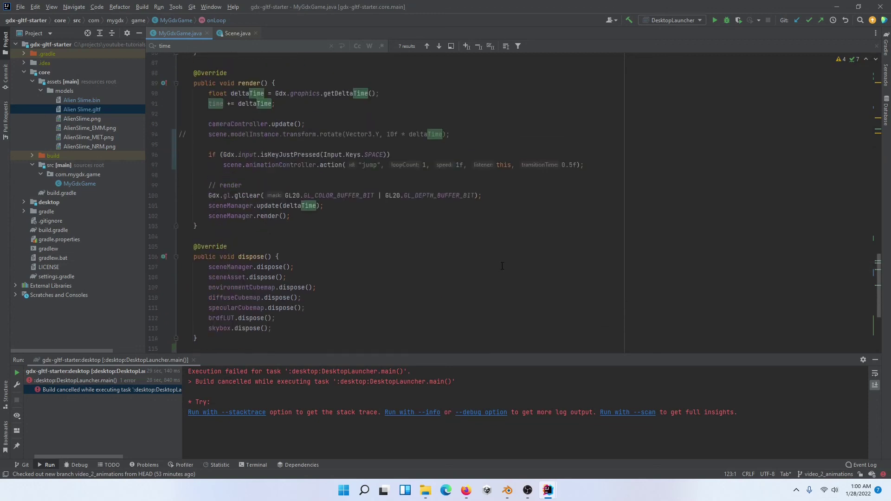
{"action": "double_click", "coordinate": [332, 186]}
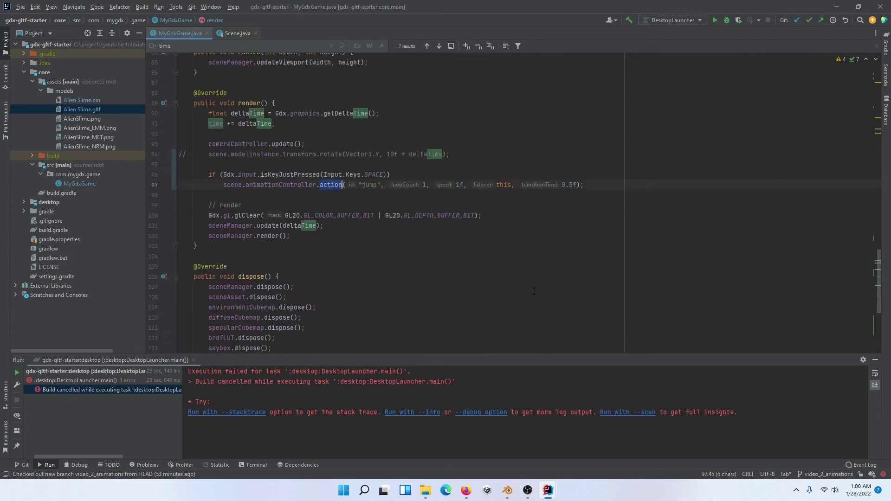
{"action": "scroll", "coordinate": [534, 291], "scroll_direction": "down", "scroll_amount": 6}
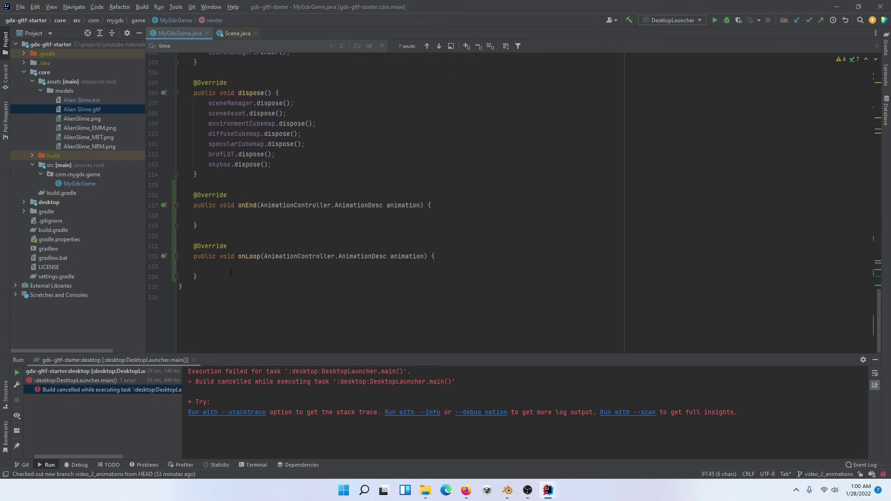
{"action": "left_click_drag", "start_coordinate": [231, 273], "coordinate": [163, 195]}
{"action": "left_click", "coordinate": [245, 268]}
{"action": "scroll", "coordinate": [464, 249], "scroll_direction": "up", "scroll_amount": 5}
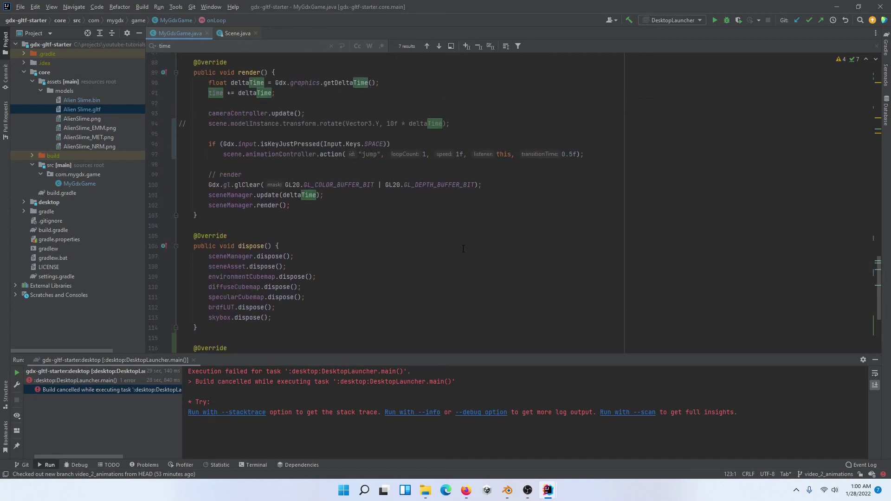
{"action": "left_click", "coordinate": [464, 248]}
{"action": "scroll", "coordinate": [465, 247], "scroll_direction": "up", "scroll_amount": 1}
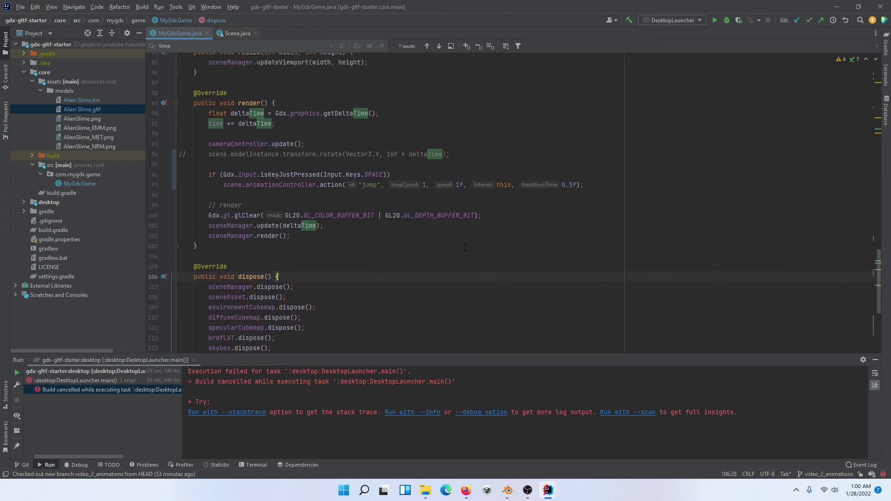